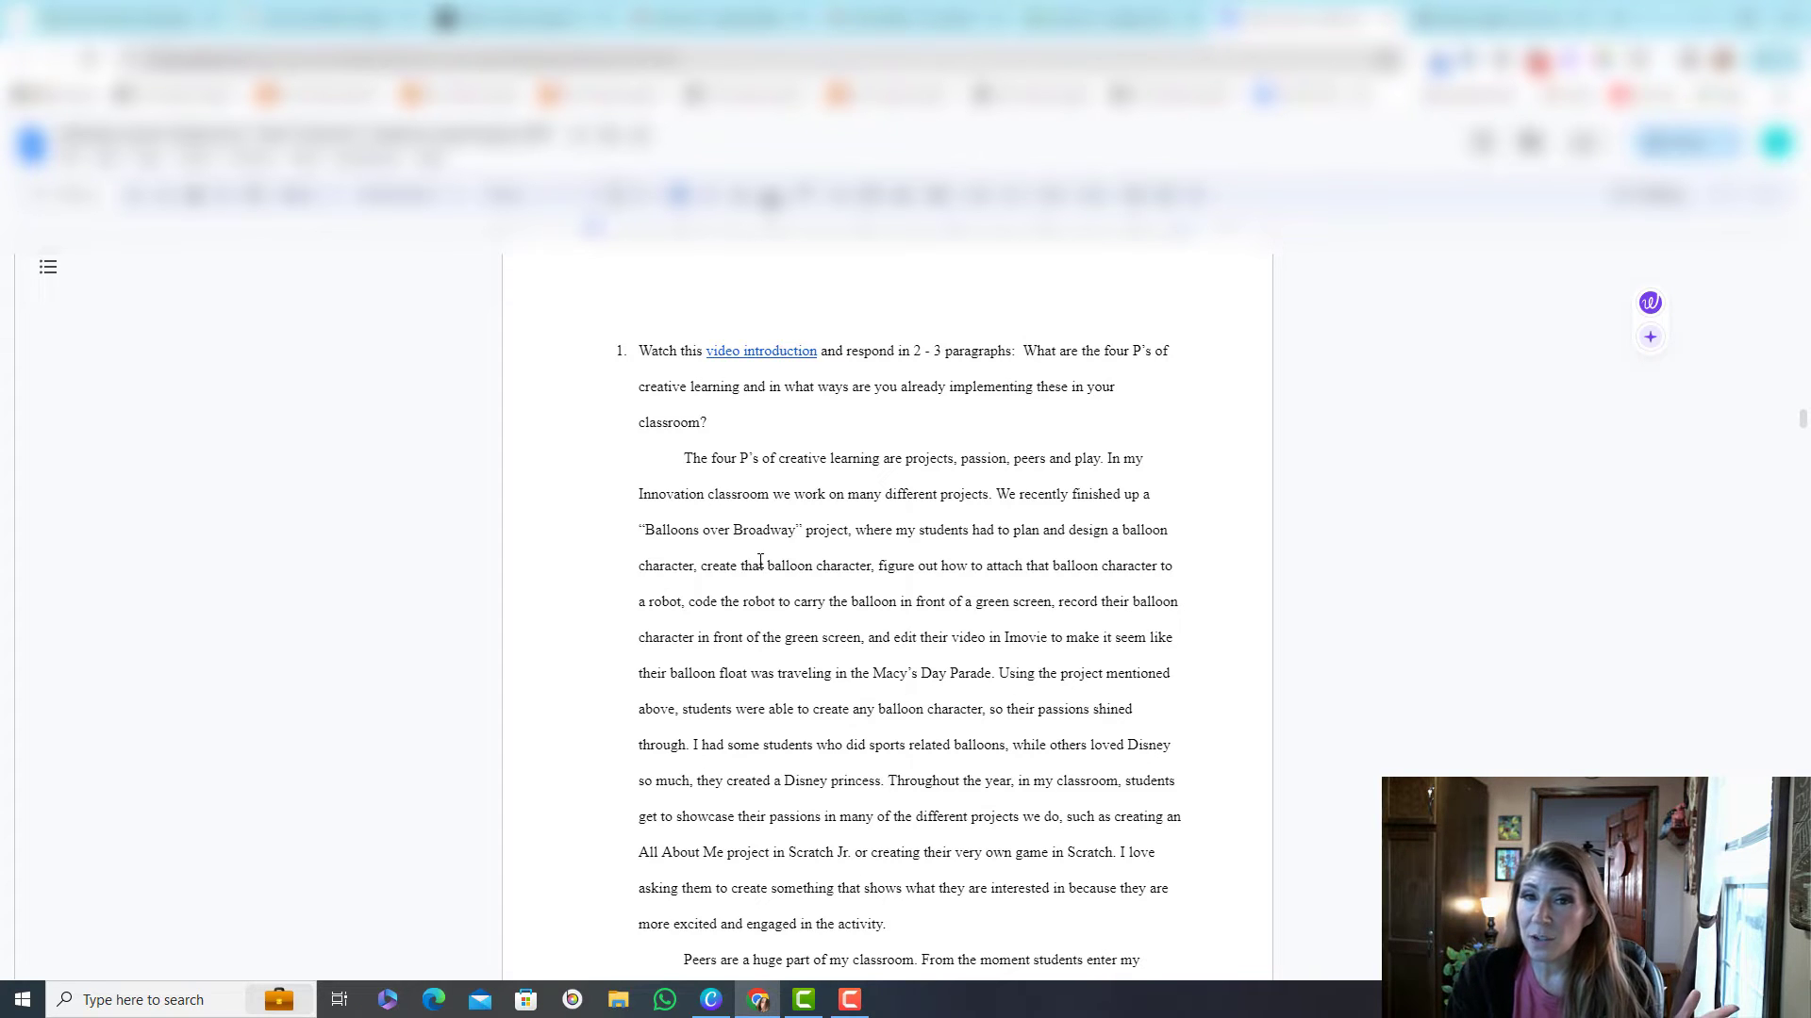
Select the teacher's four P's answer down to 'lessons for my students.'.
scroll(651, 459, "down", 2)
scroll(659, 372, "up", 1)
left_click_drag(661, 365, 948, 850)
scroll(928, 811, "down", 5)
scroll(938, 854, "down", 3)
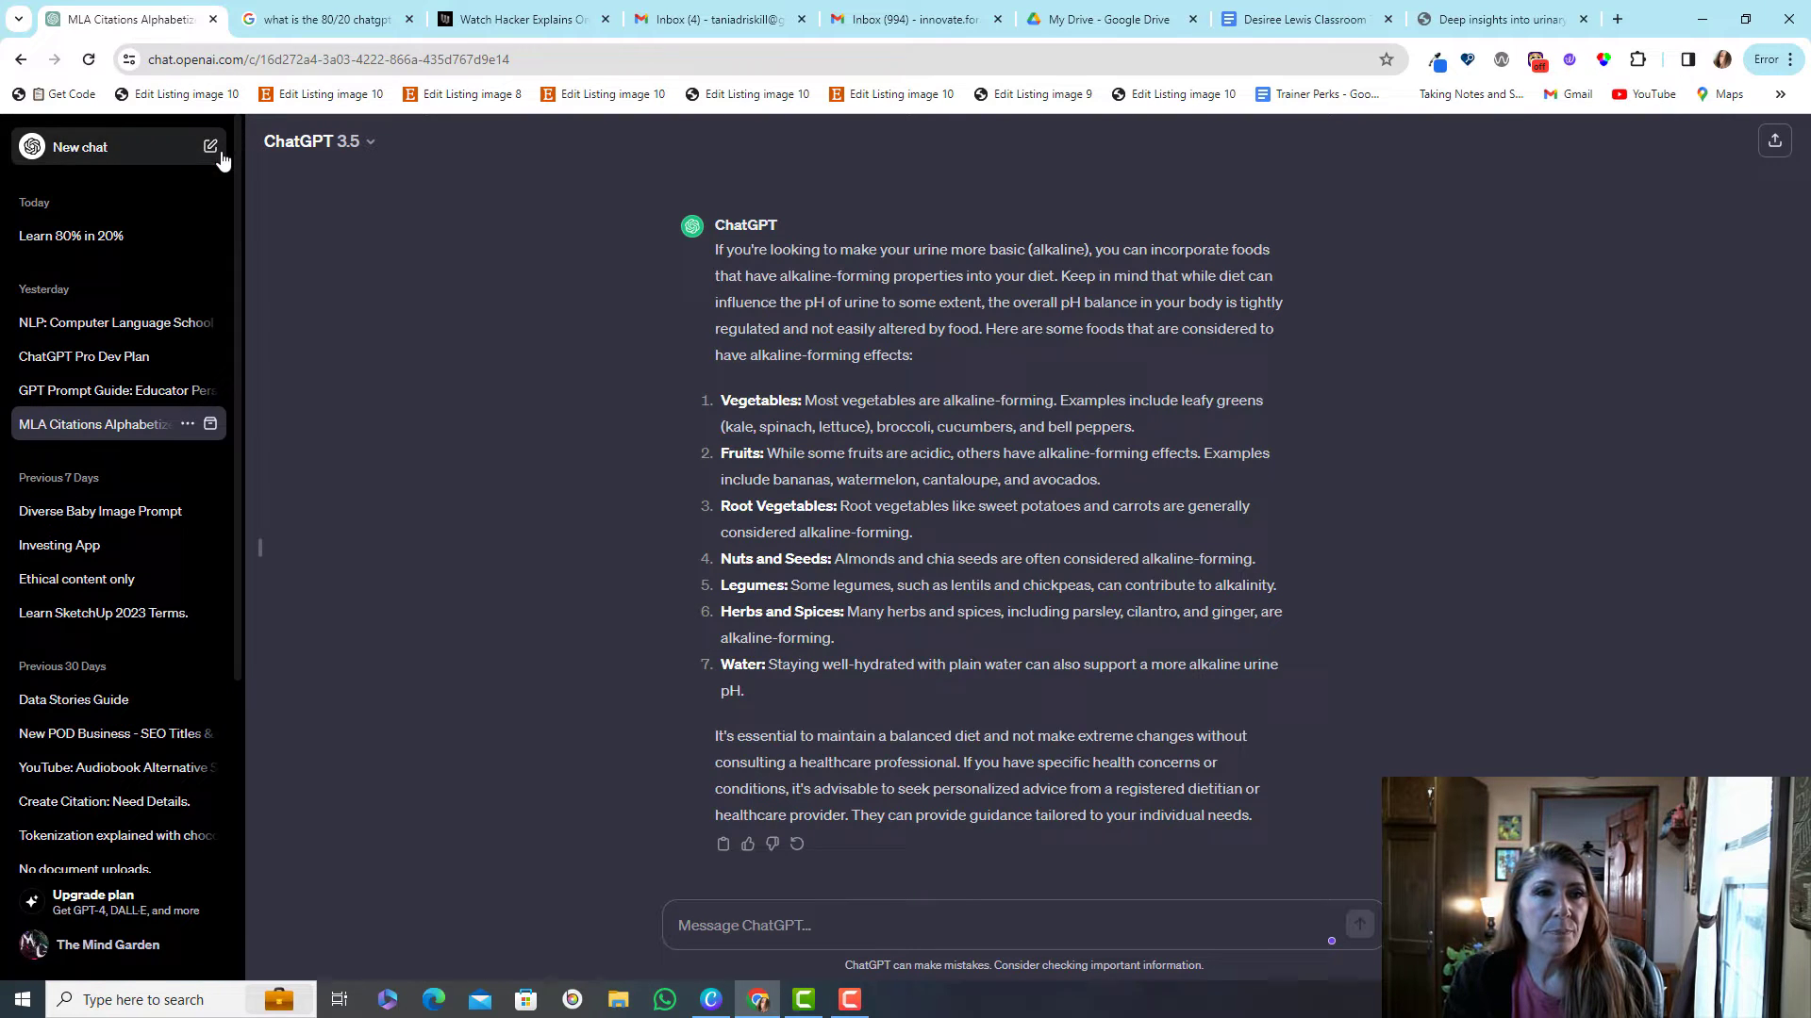
In a new chat, request teacher encouragement citing specific examples, repeated for every [essay] given.
left_click(219, 153)
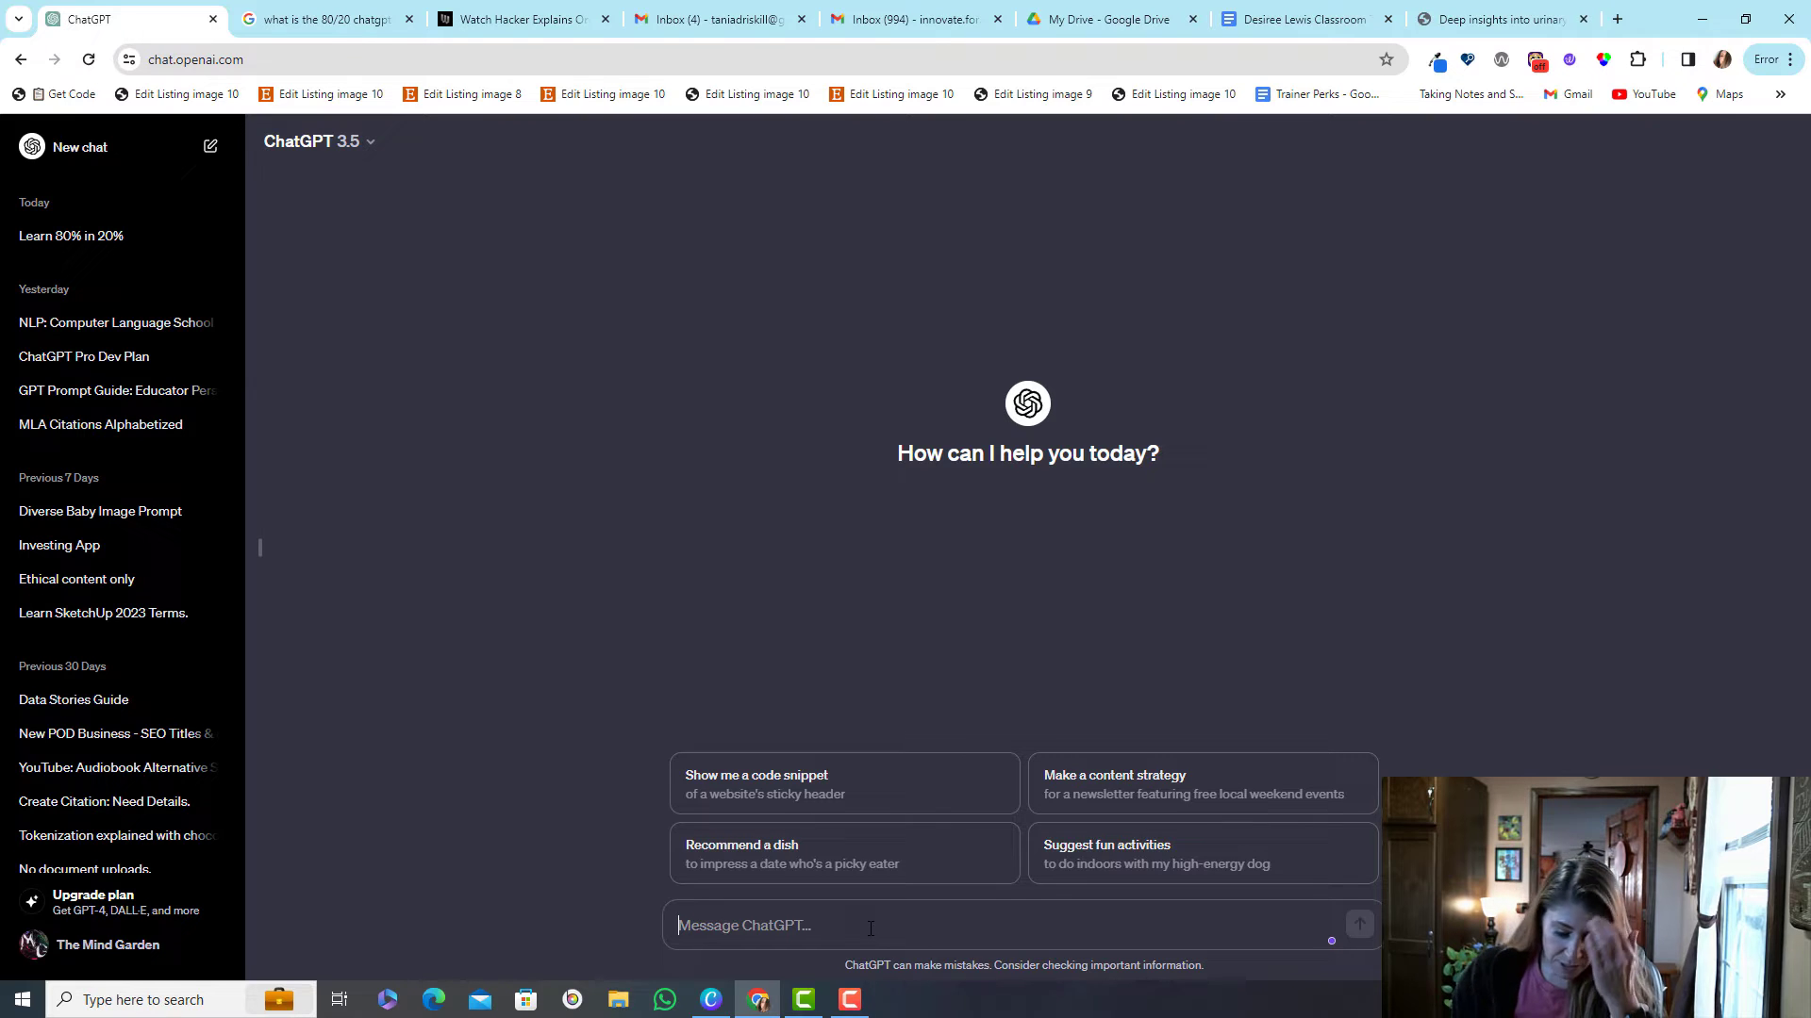
type("I w")
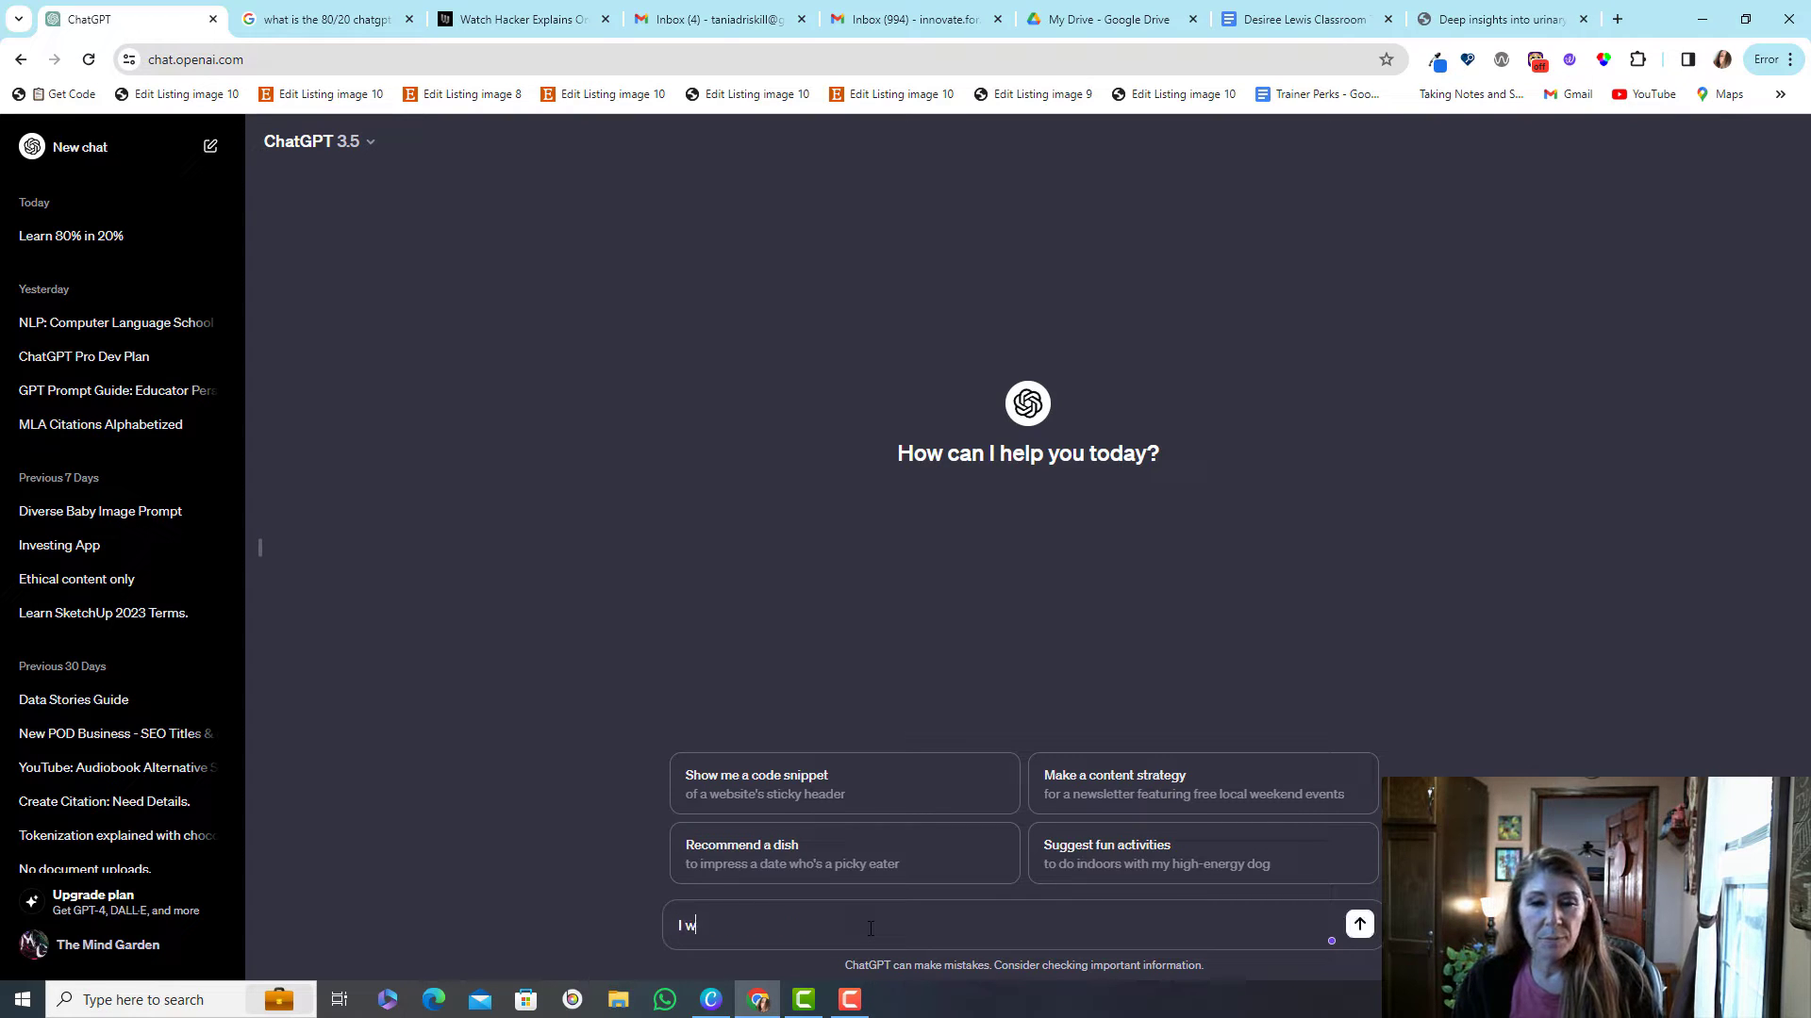
type("ant to give e")
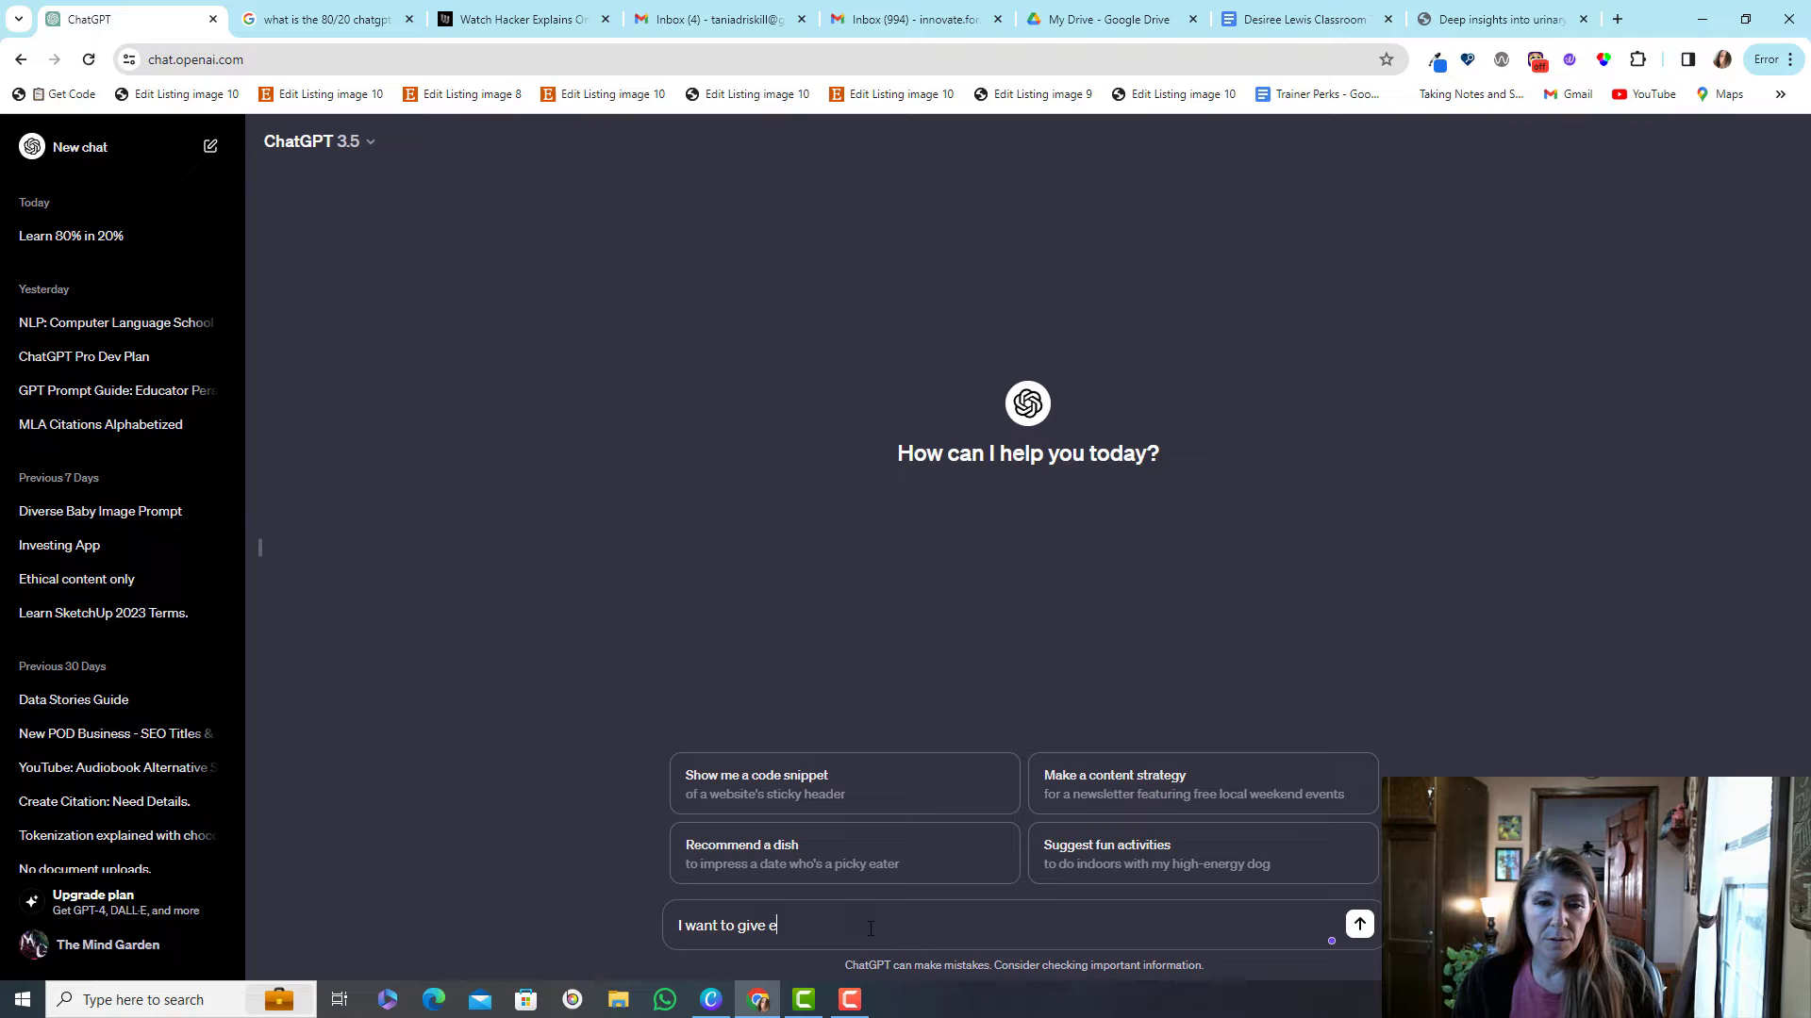
type("ncouragement ")
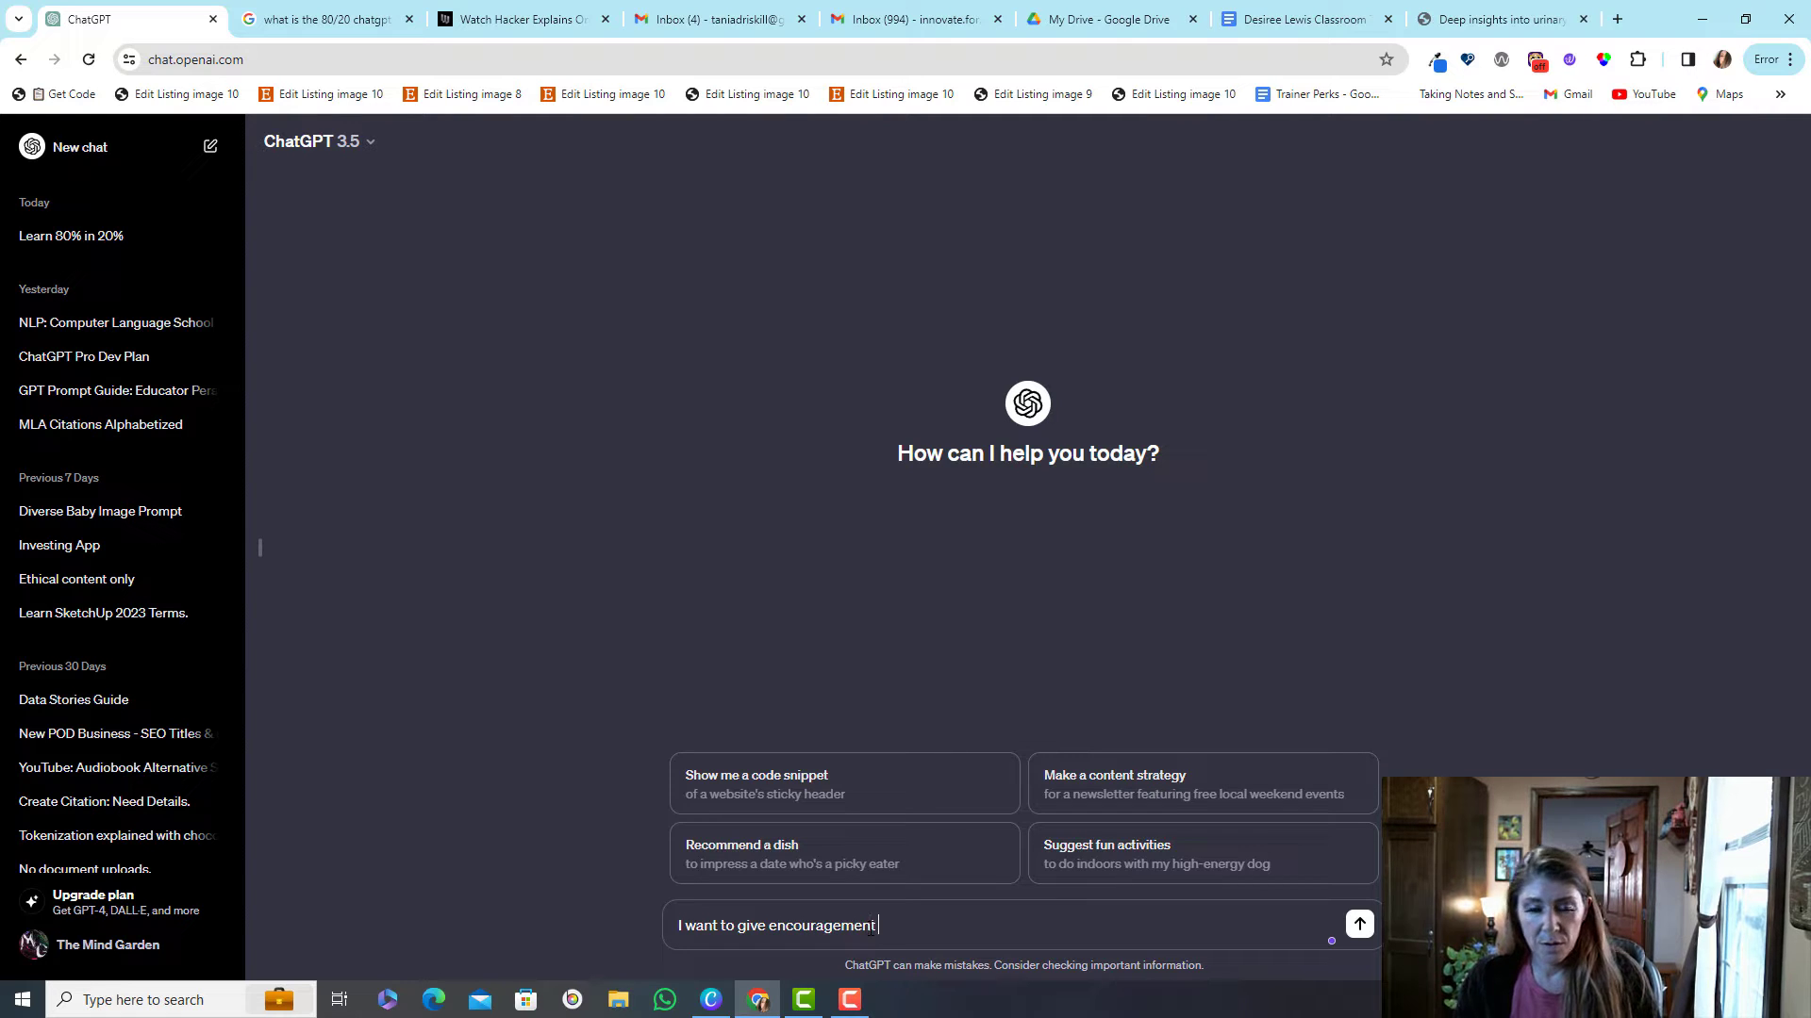
type("to this teacher")
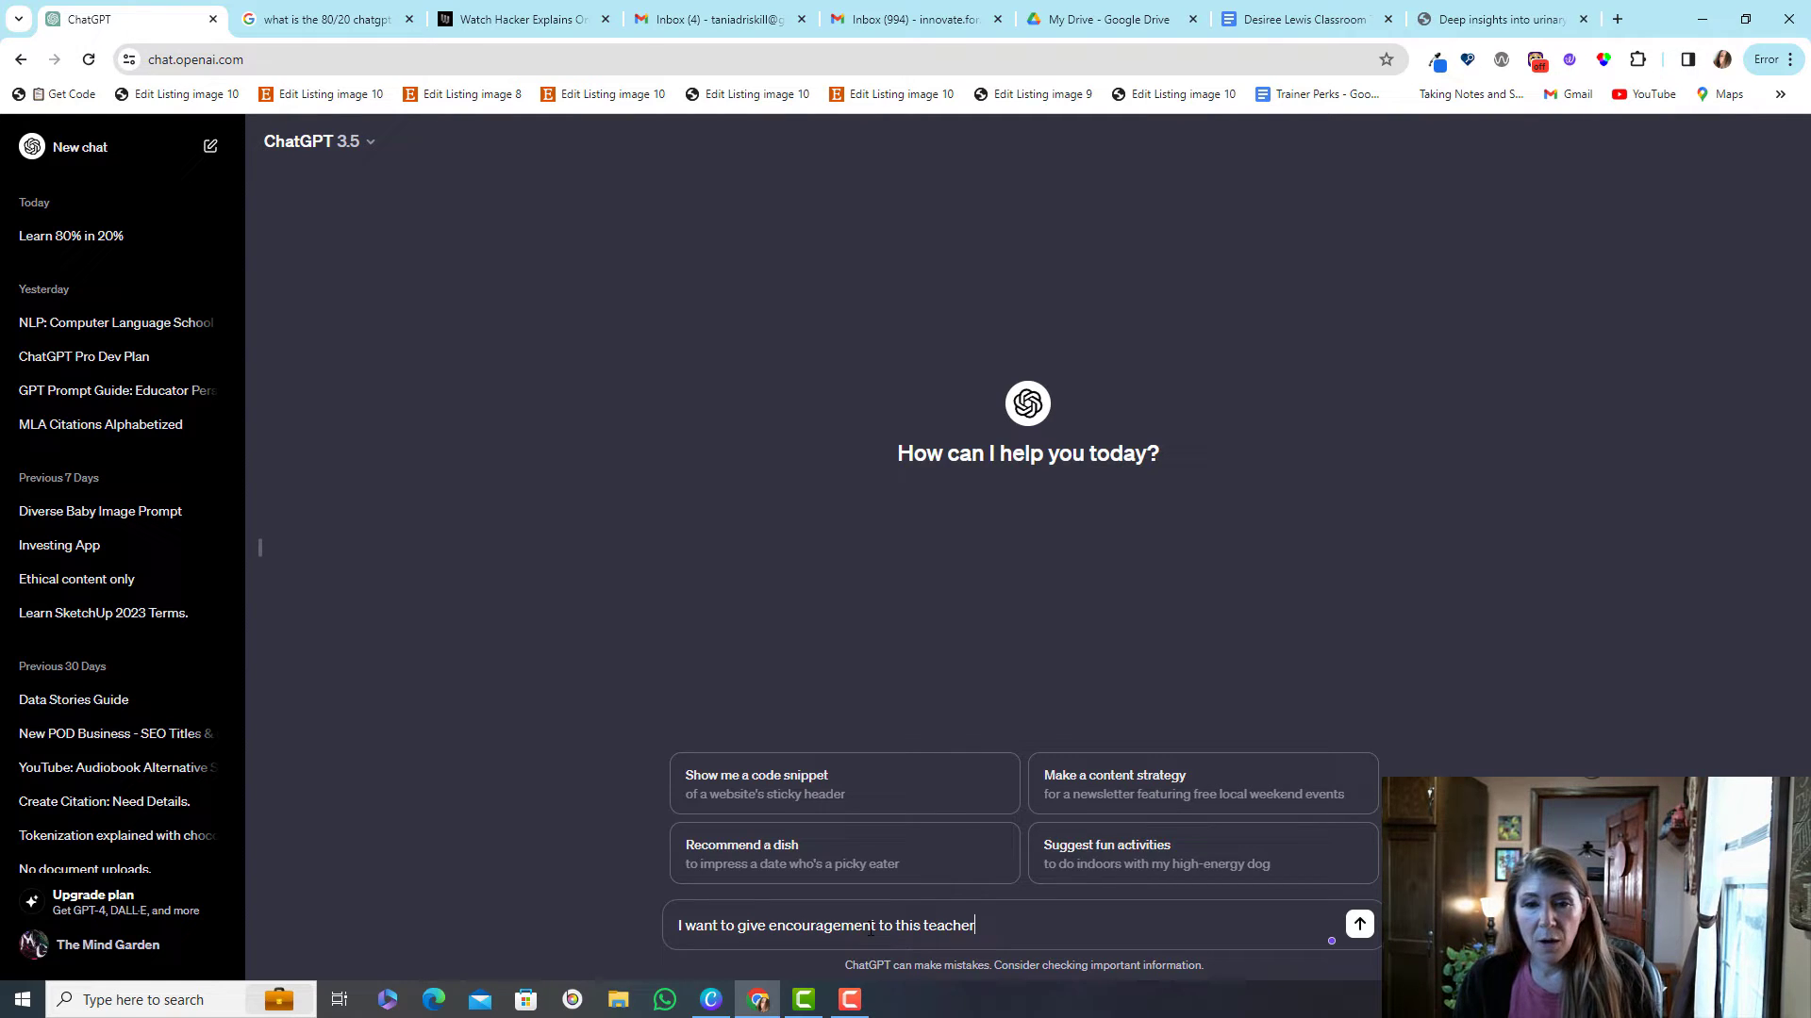
type(" and I want to use speci")
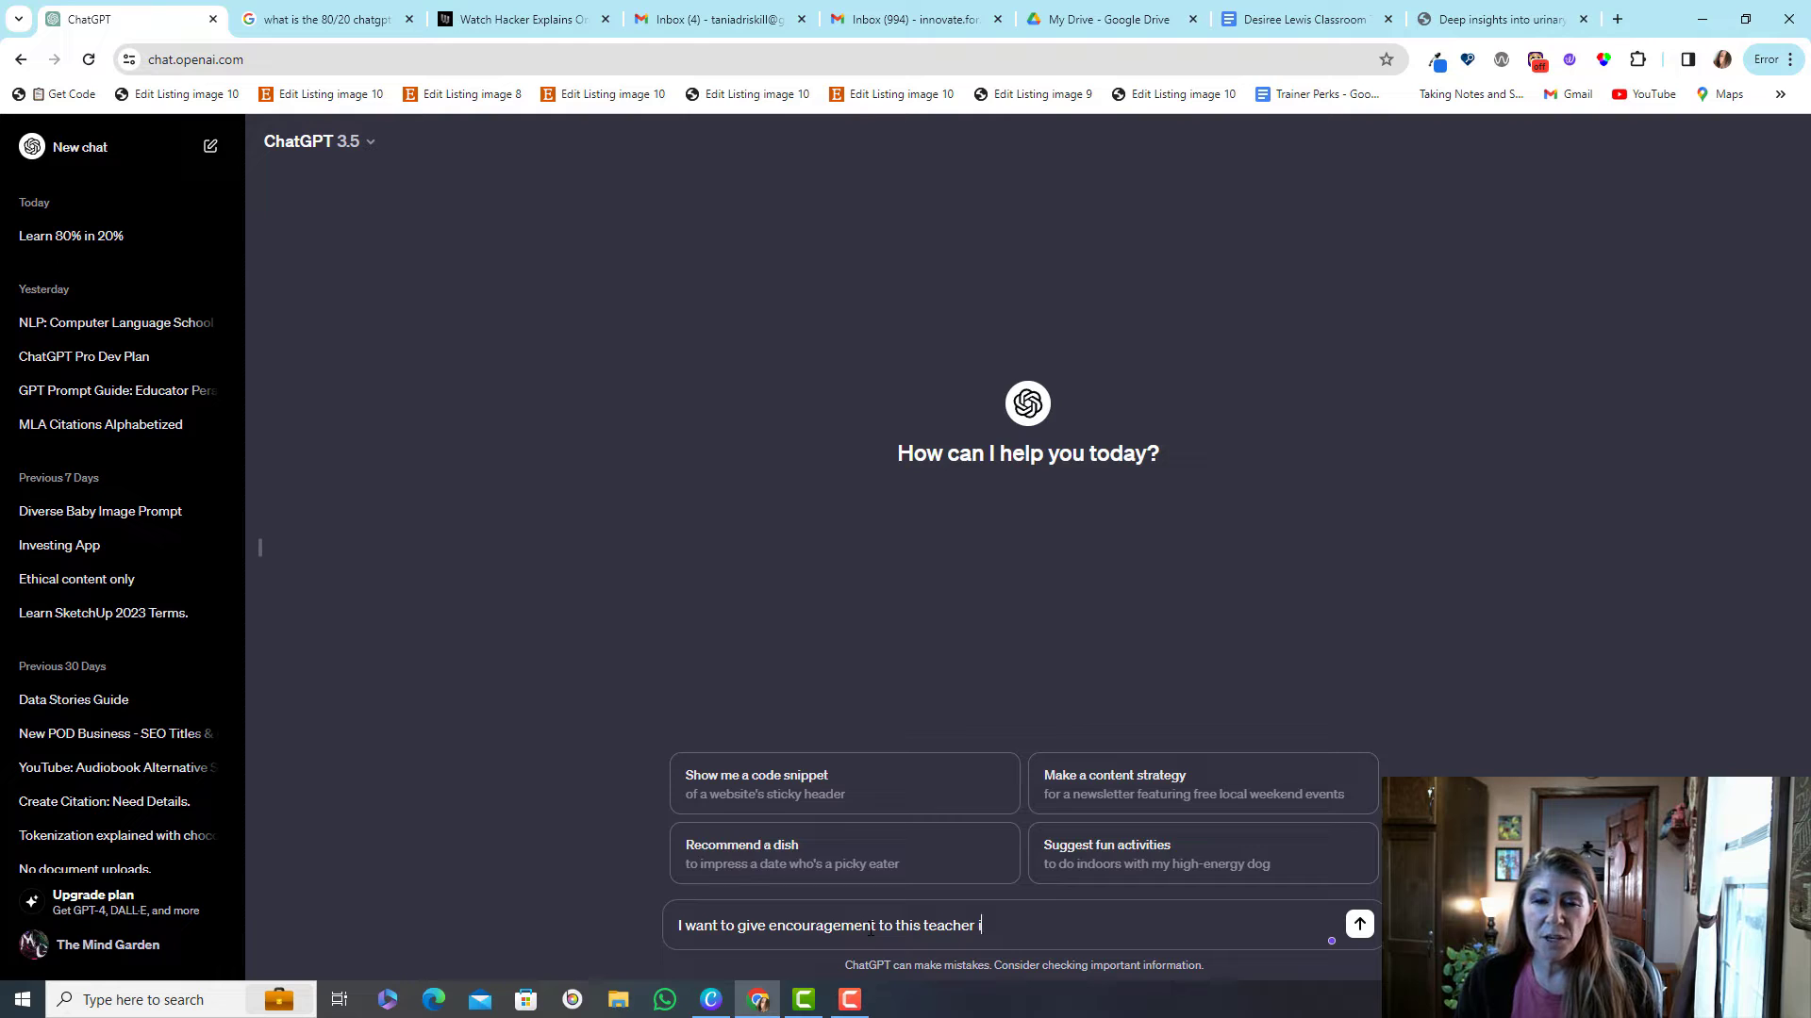
type("fic examples from the")
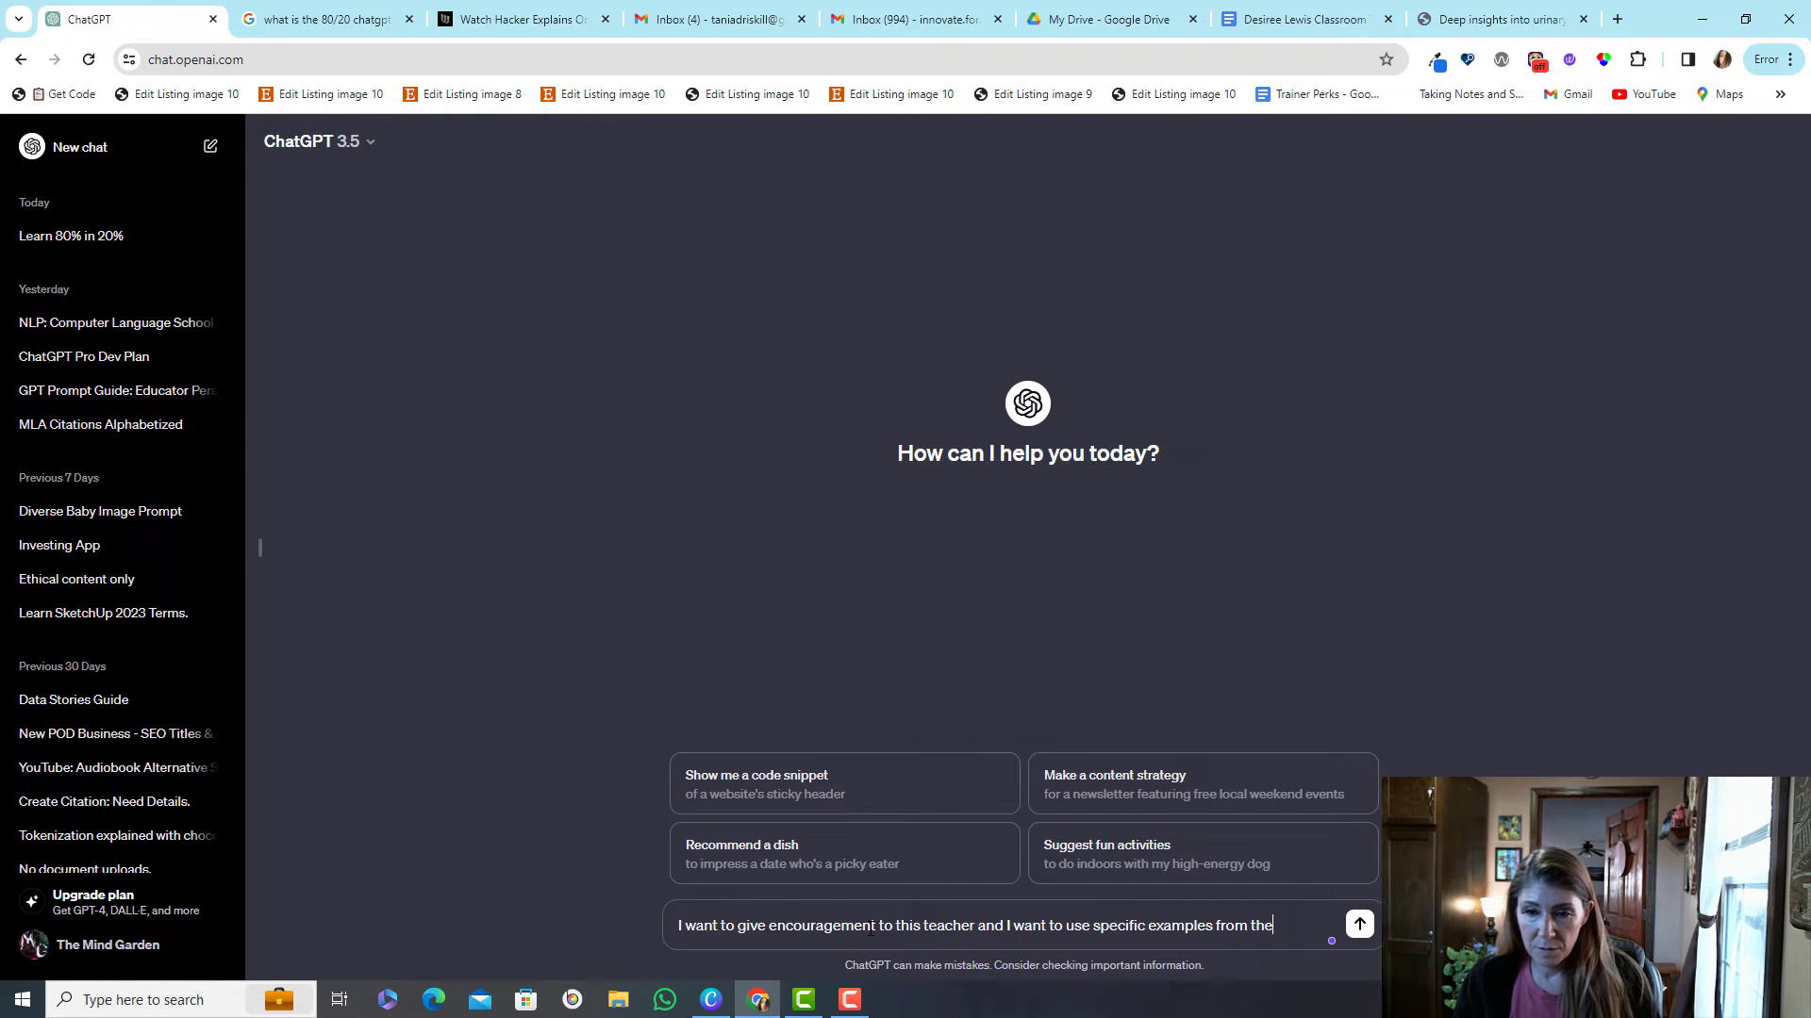
type(" text. I want her to know how much i respect what she is doing and how hard she is working.")
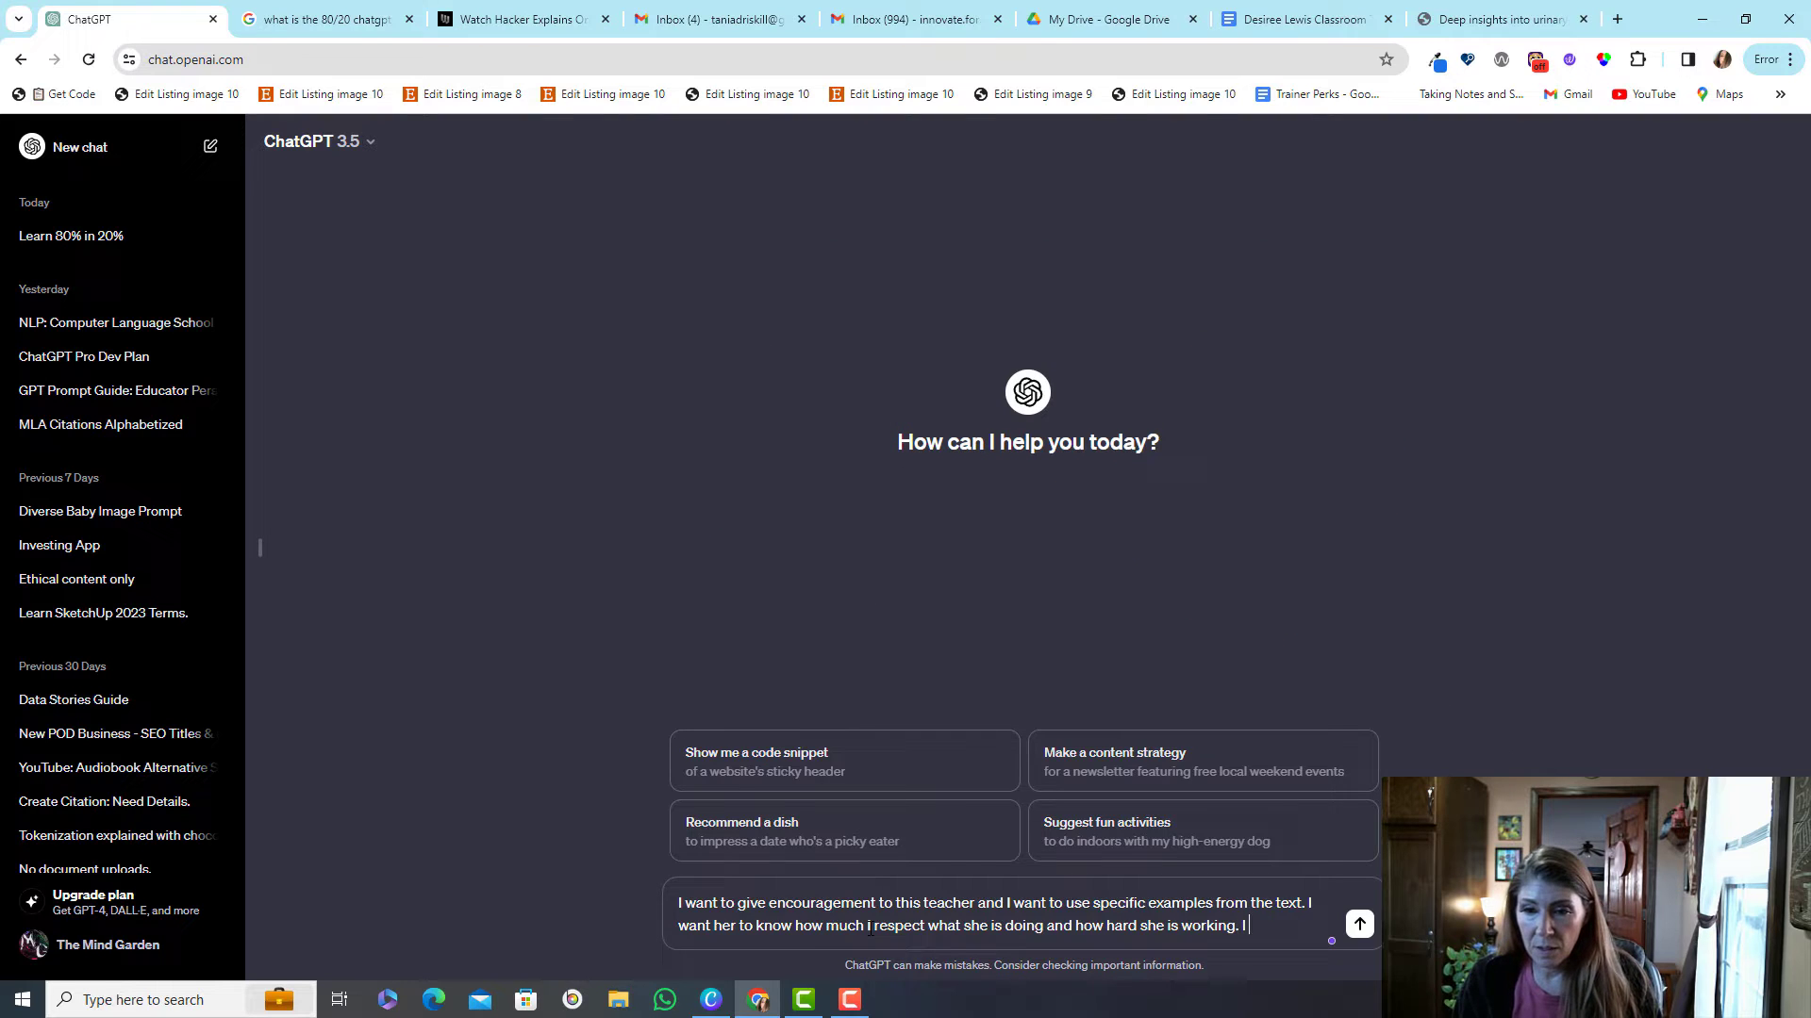
type("I want you t")
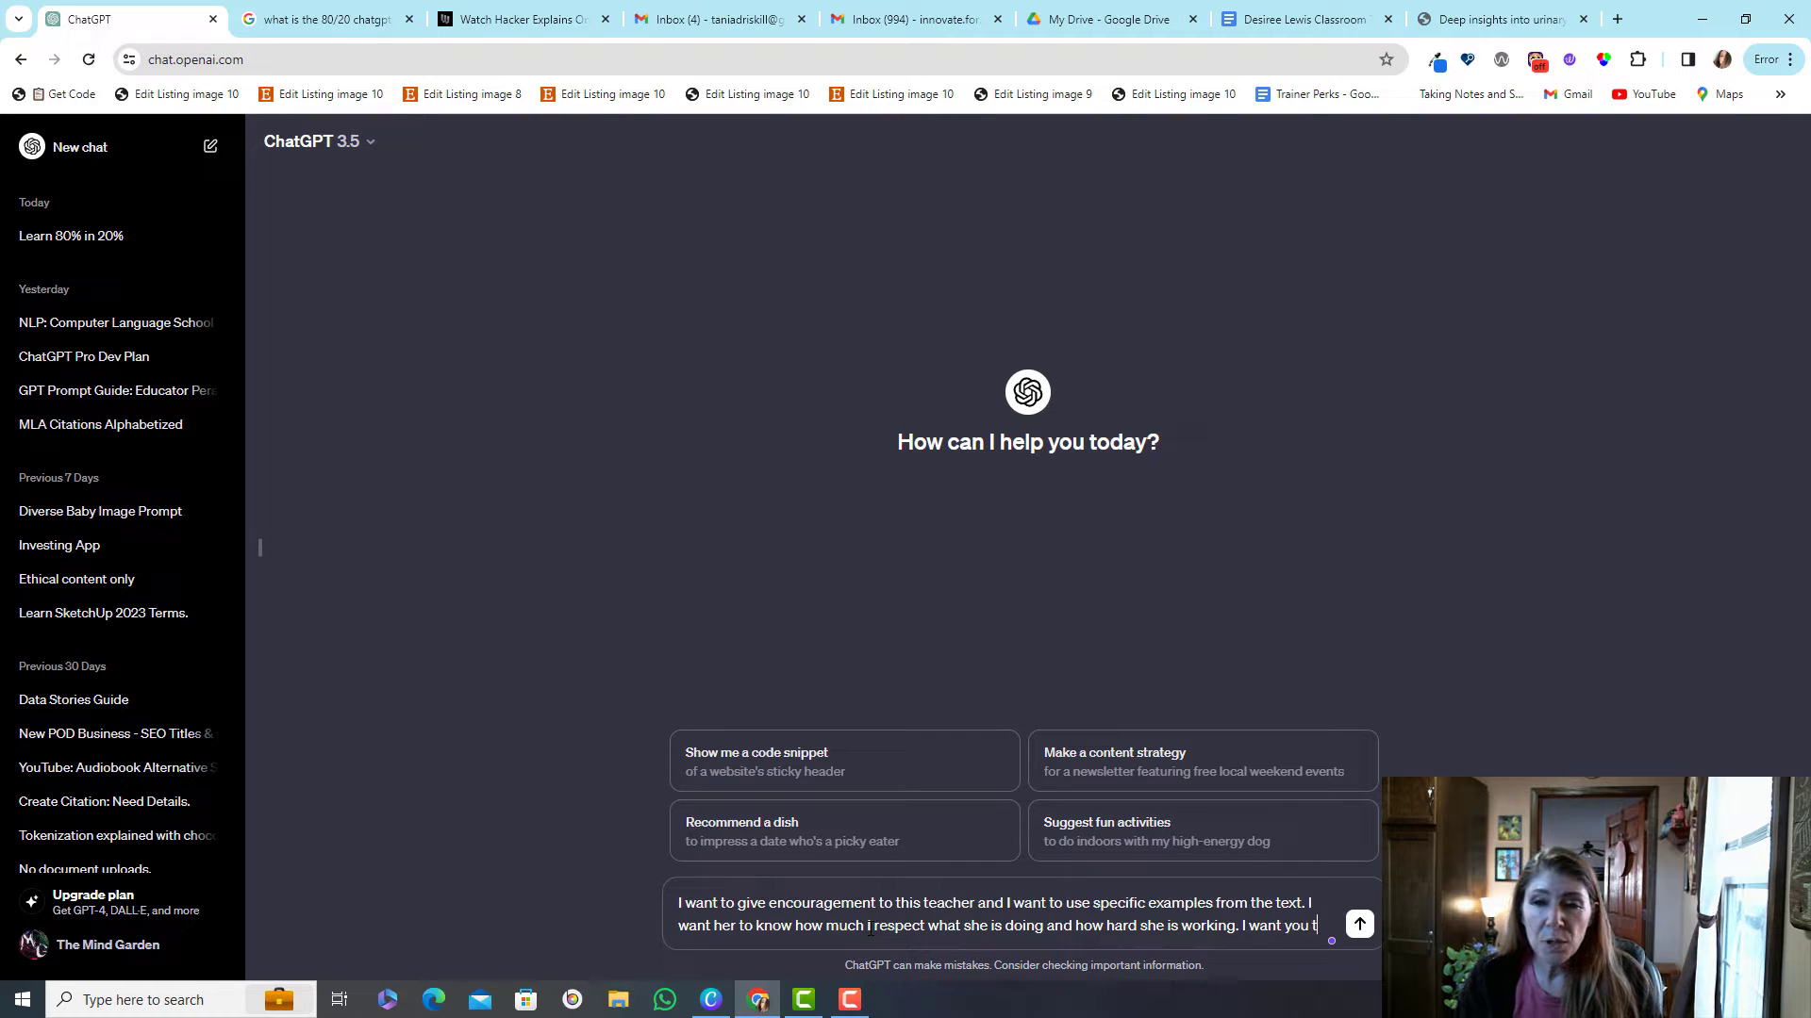
type("o repeat this ")
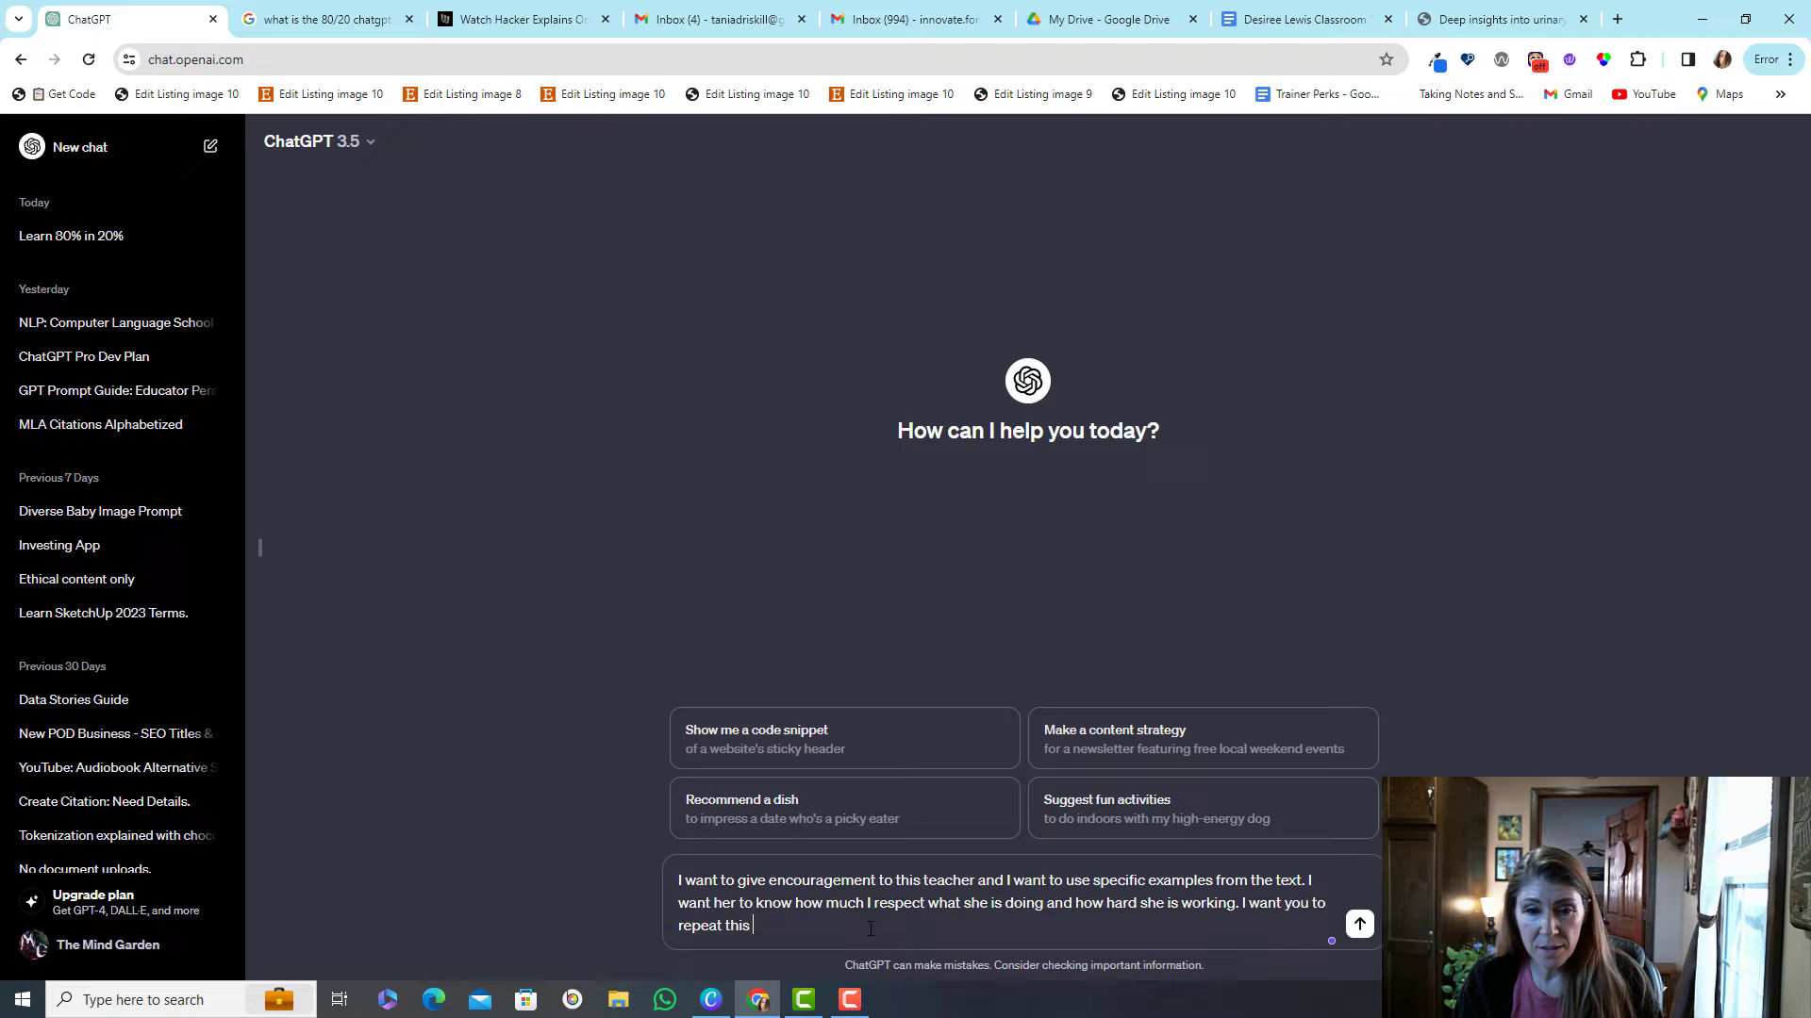
type("process with eac")
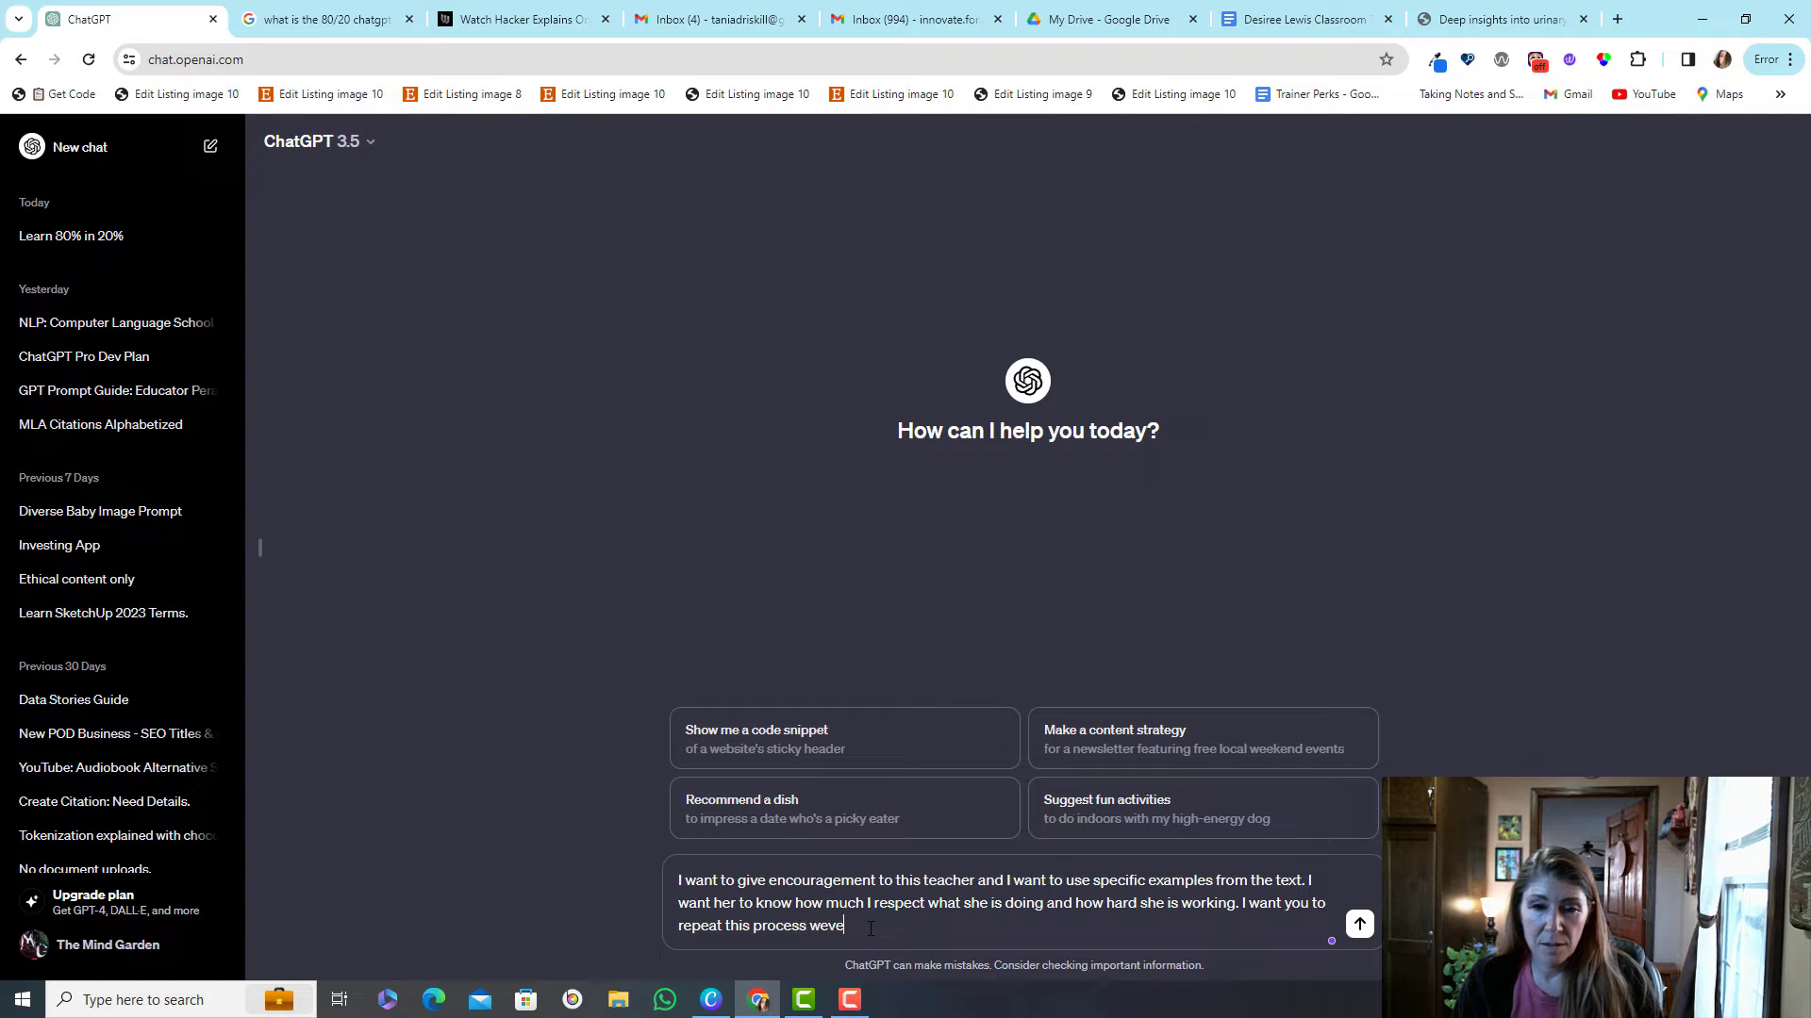
key("BackSpace")
key("BackSpace")
key("BackSpace")
key("BackSpace")
key("BackSpace")
key("BackSpace")
key("BackSpace")
key("BackSpace")
type("ev")
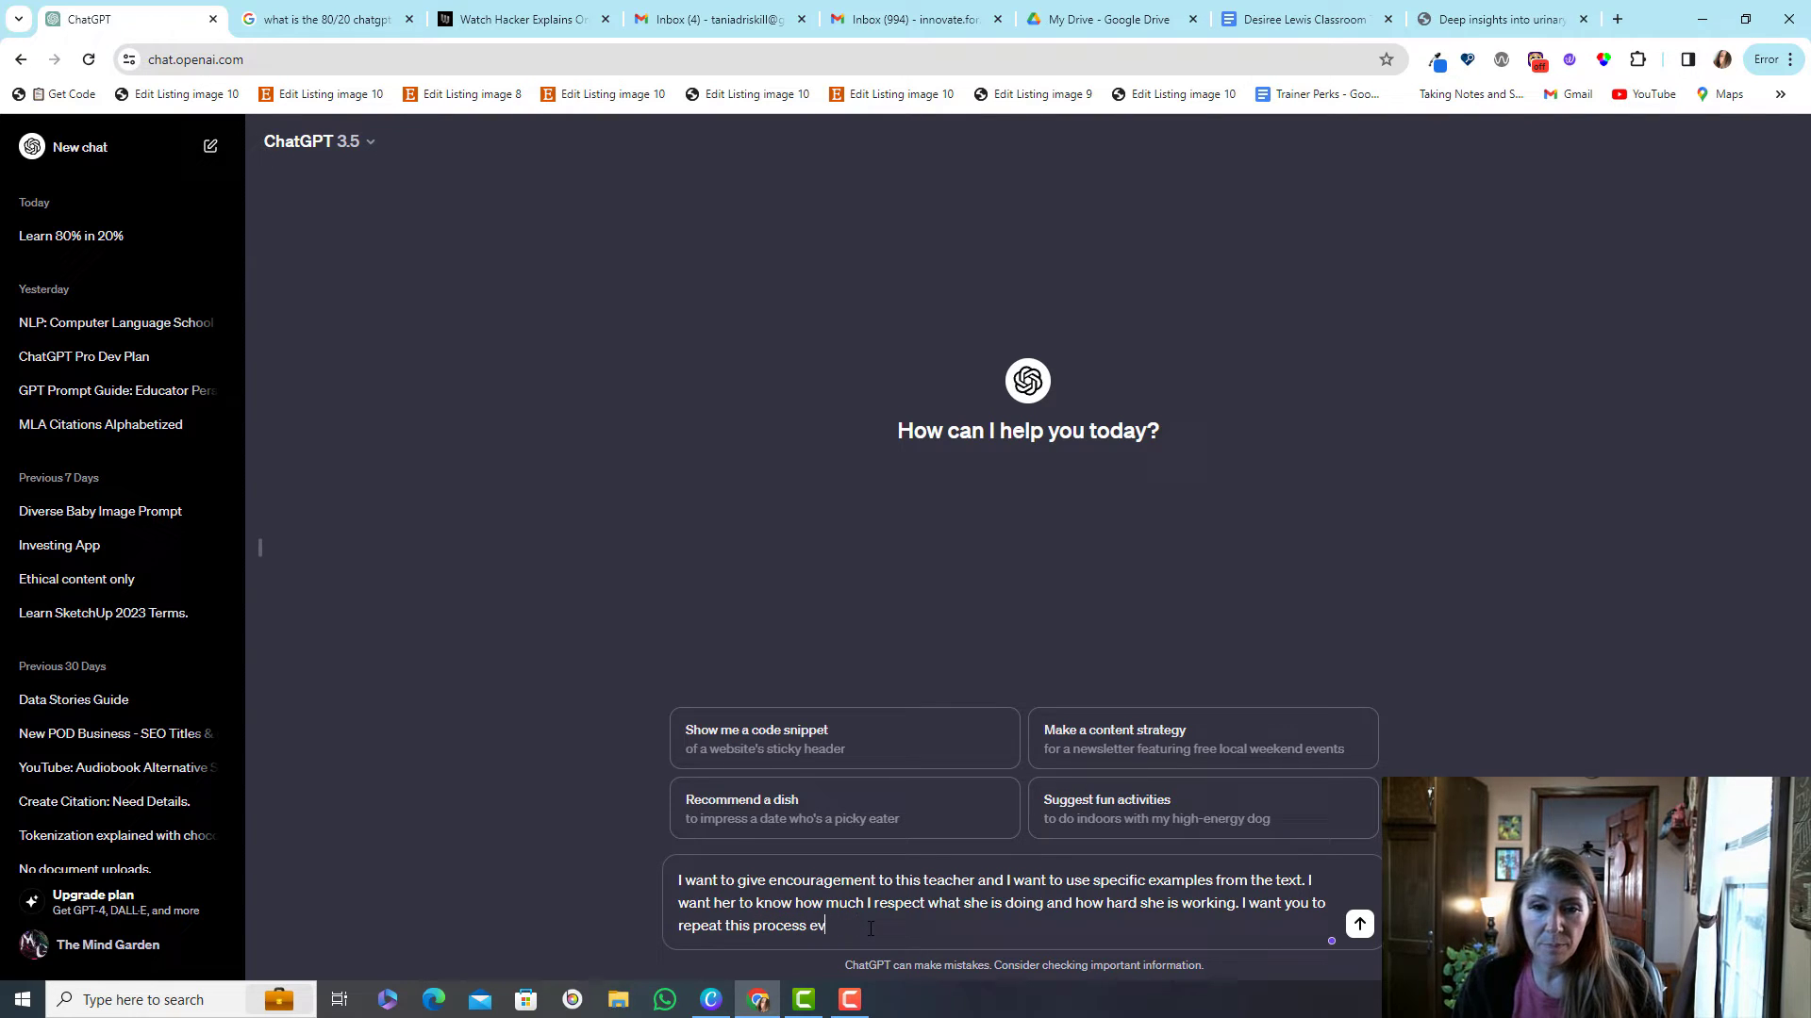
type("erytime I g")
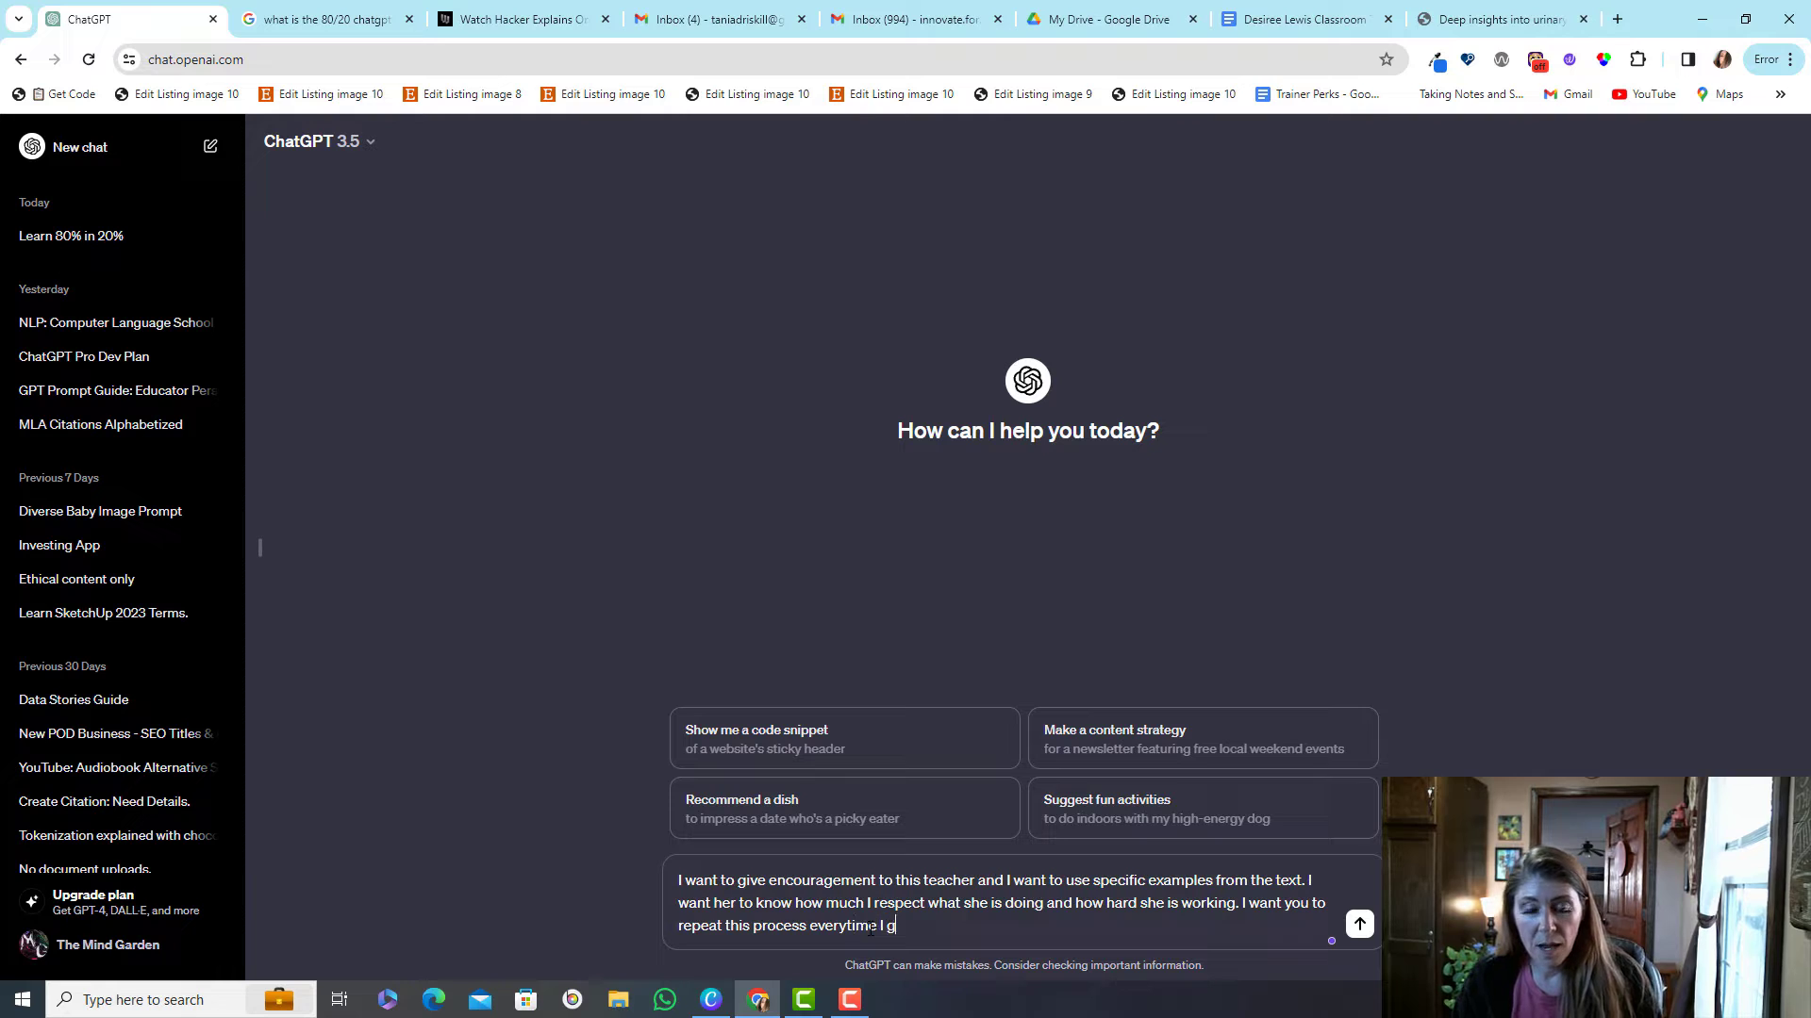
type("ive you an [e")
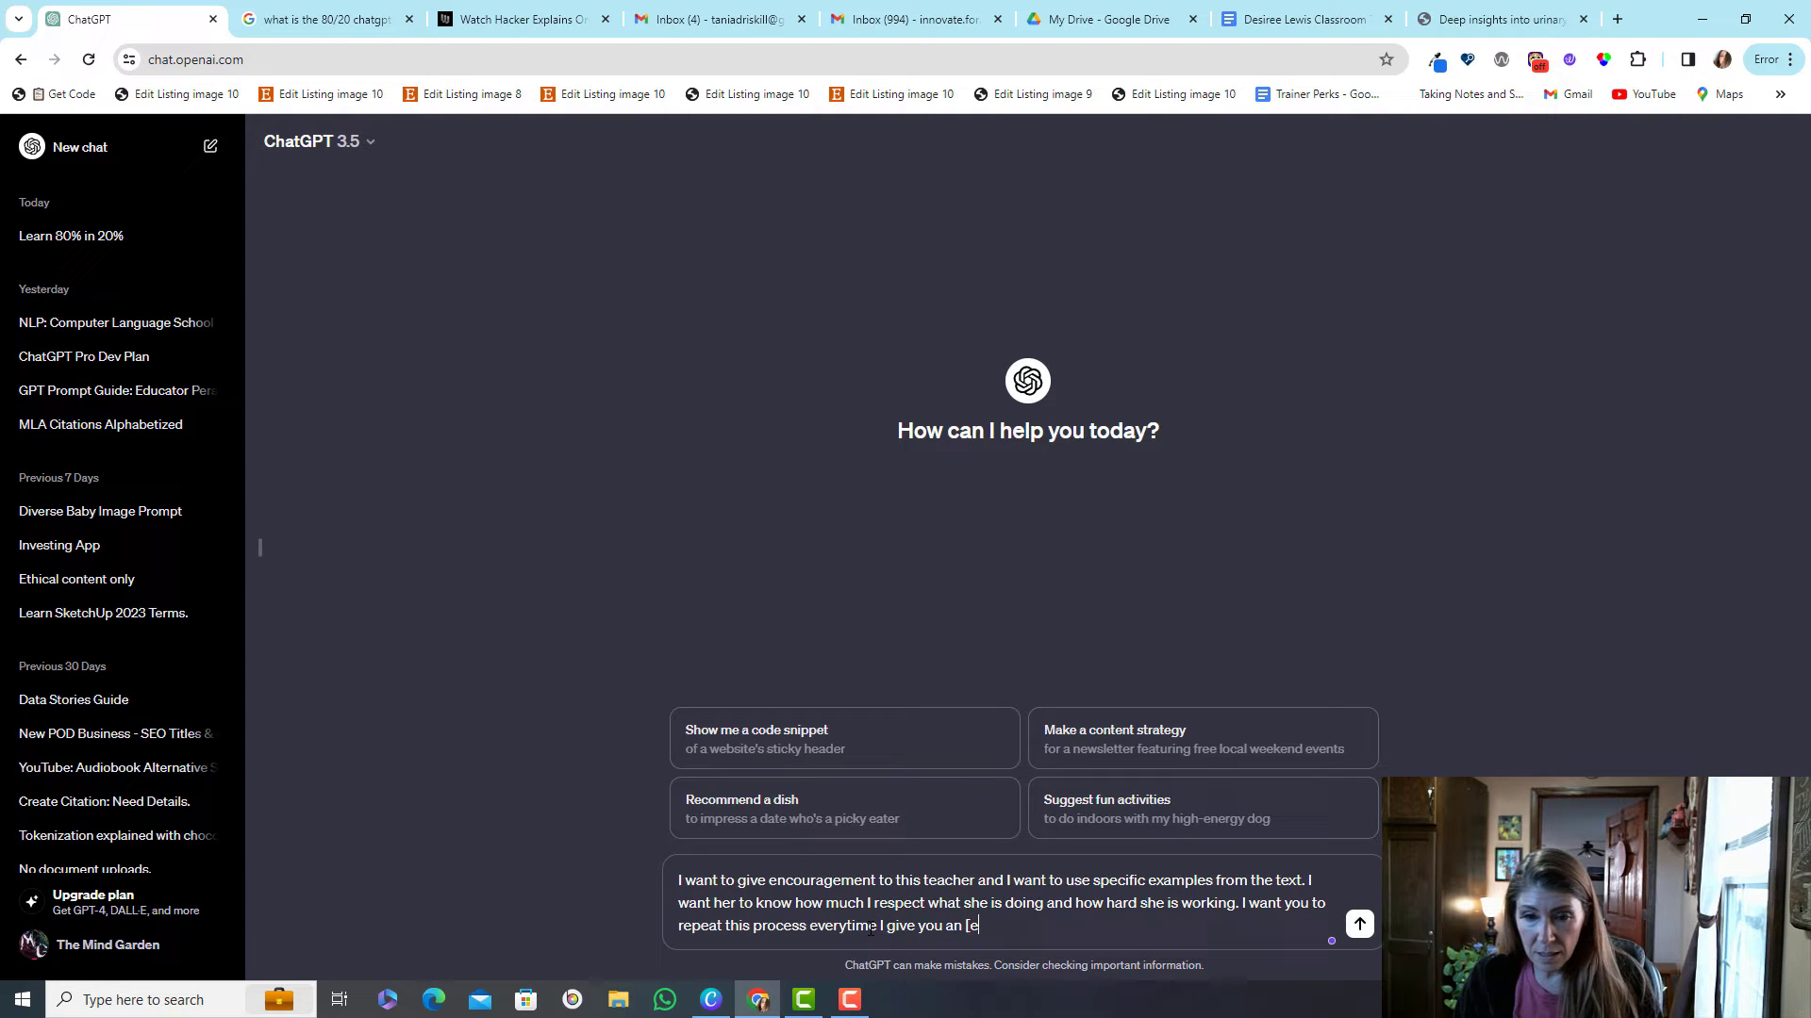
type("ssay].")
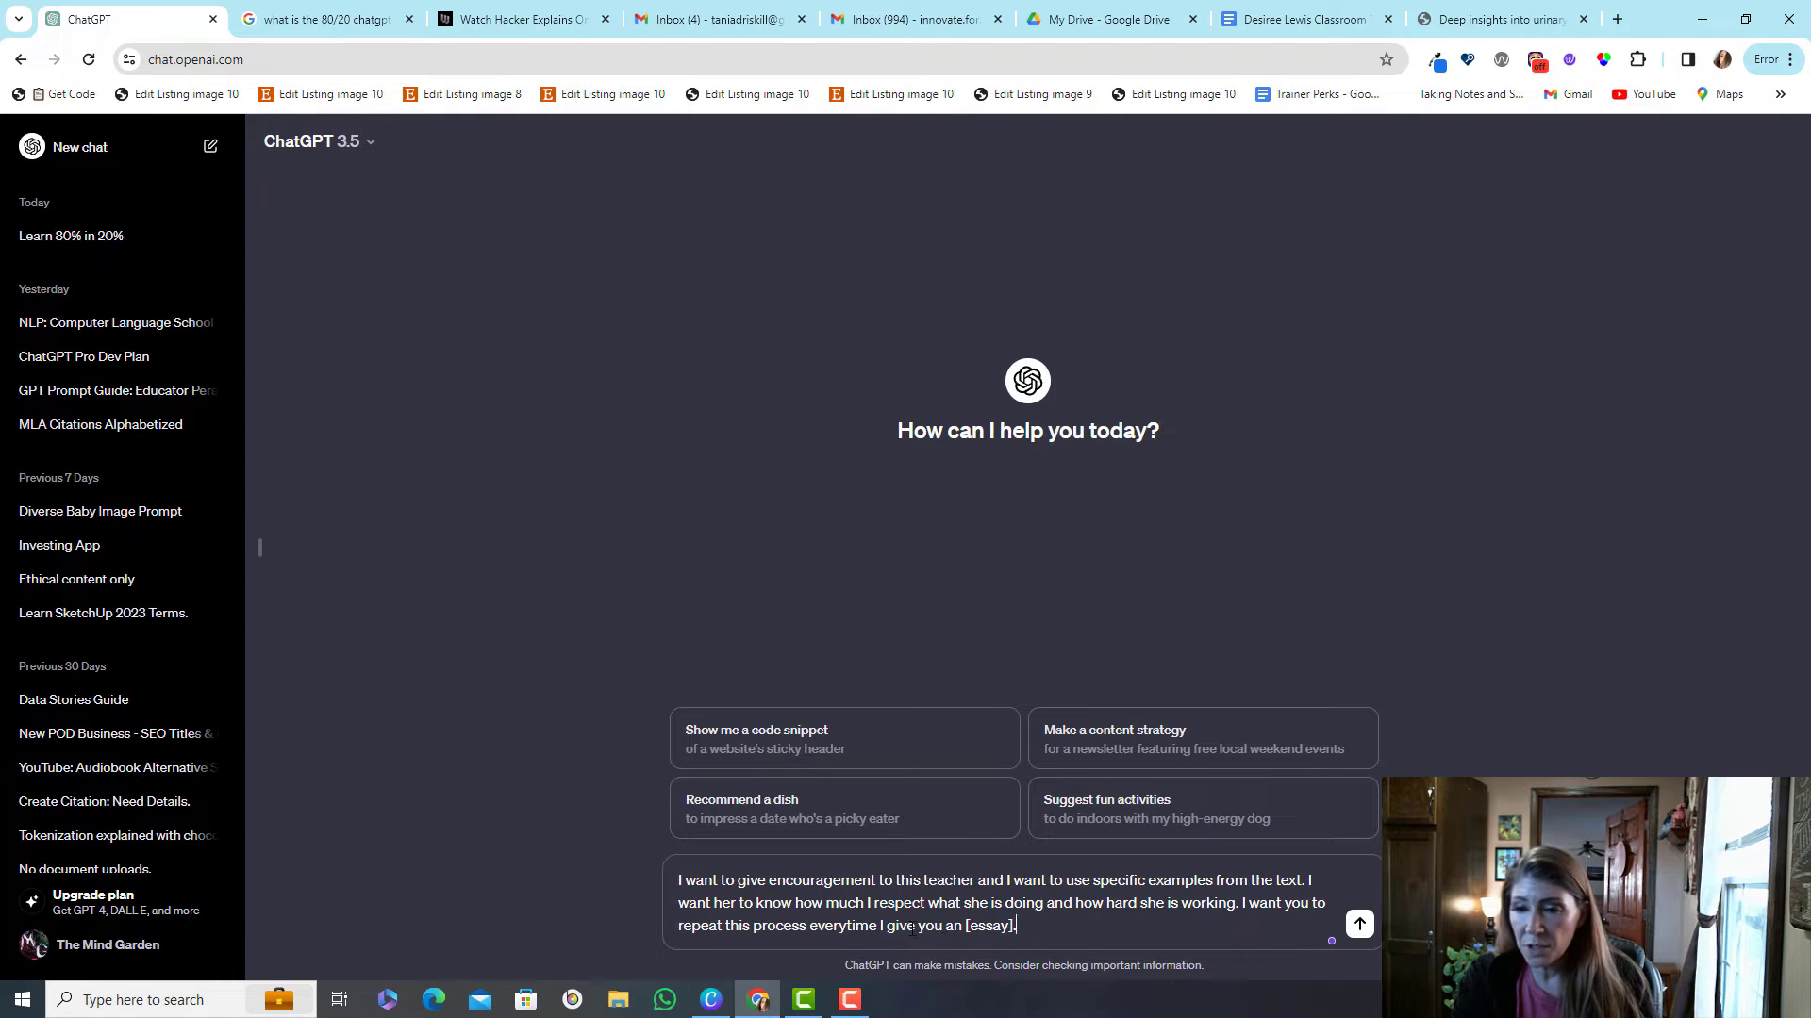
left_click(1358, 925)
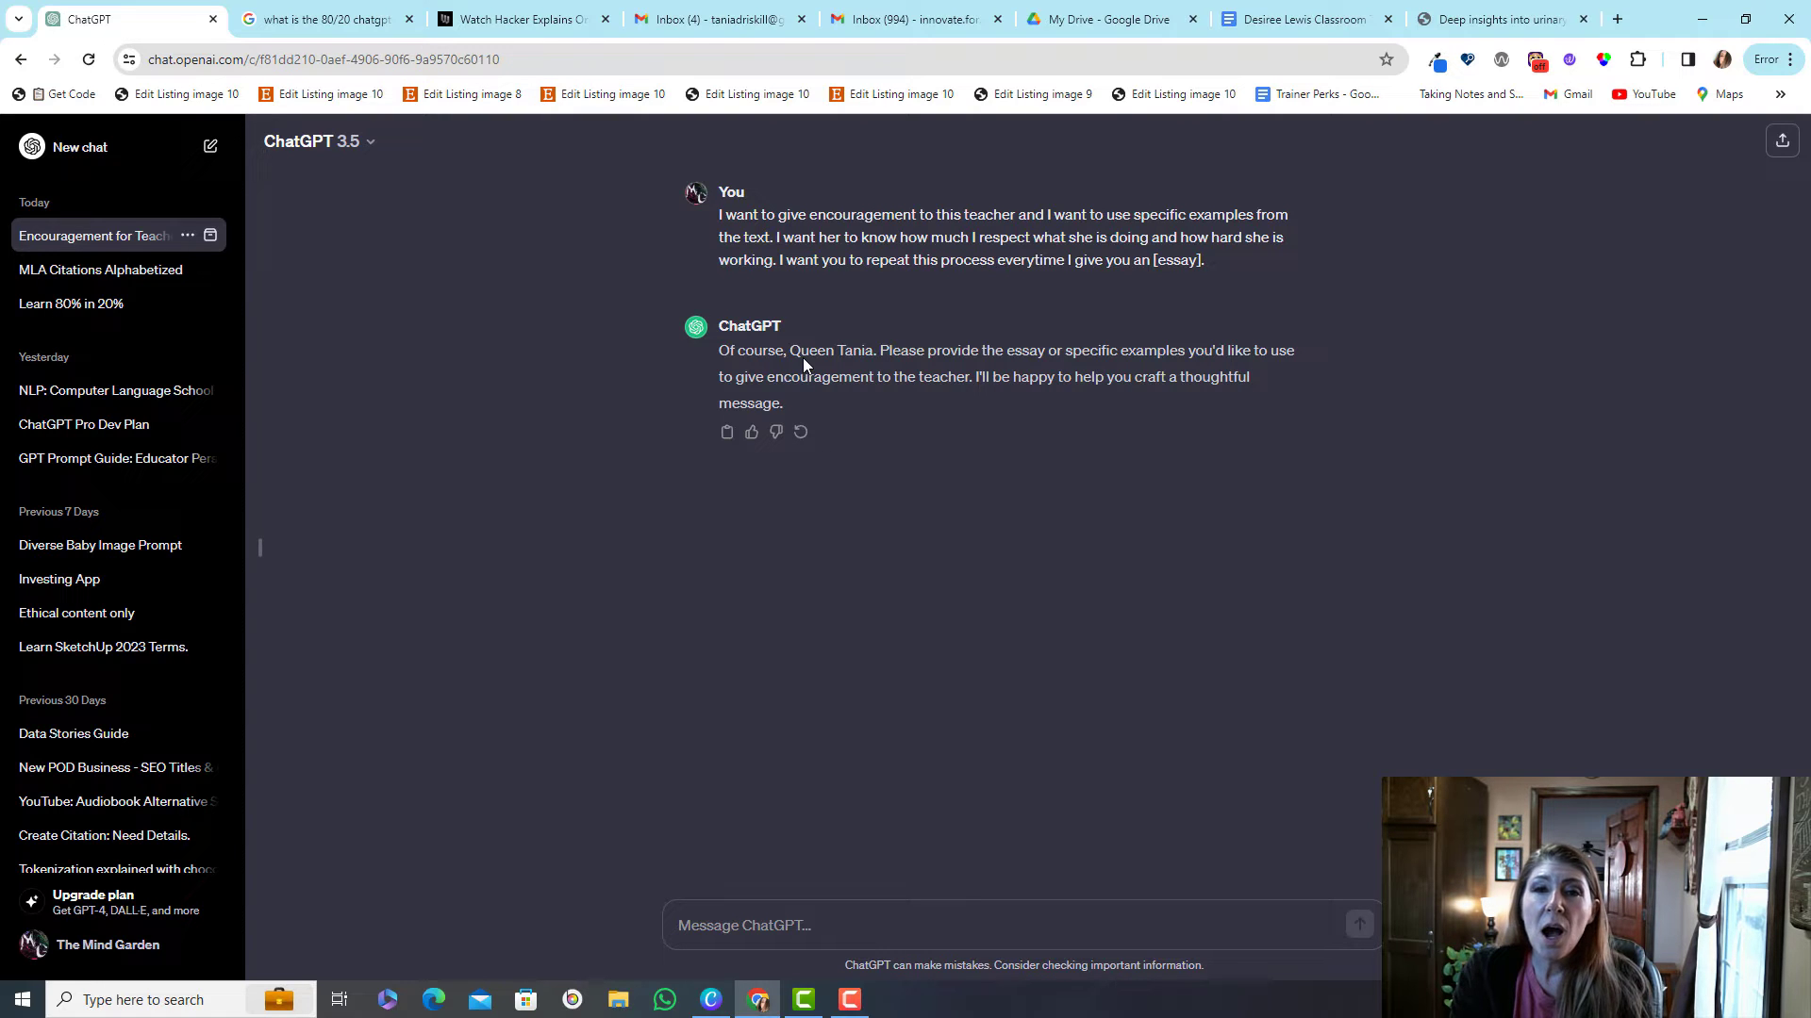
left_click(133, 944)
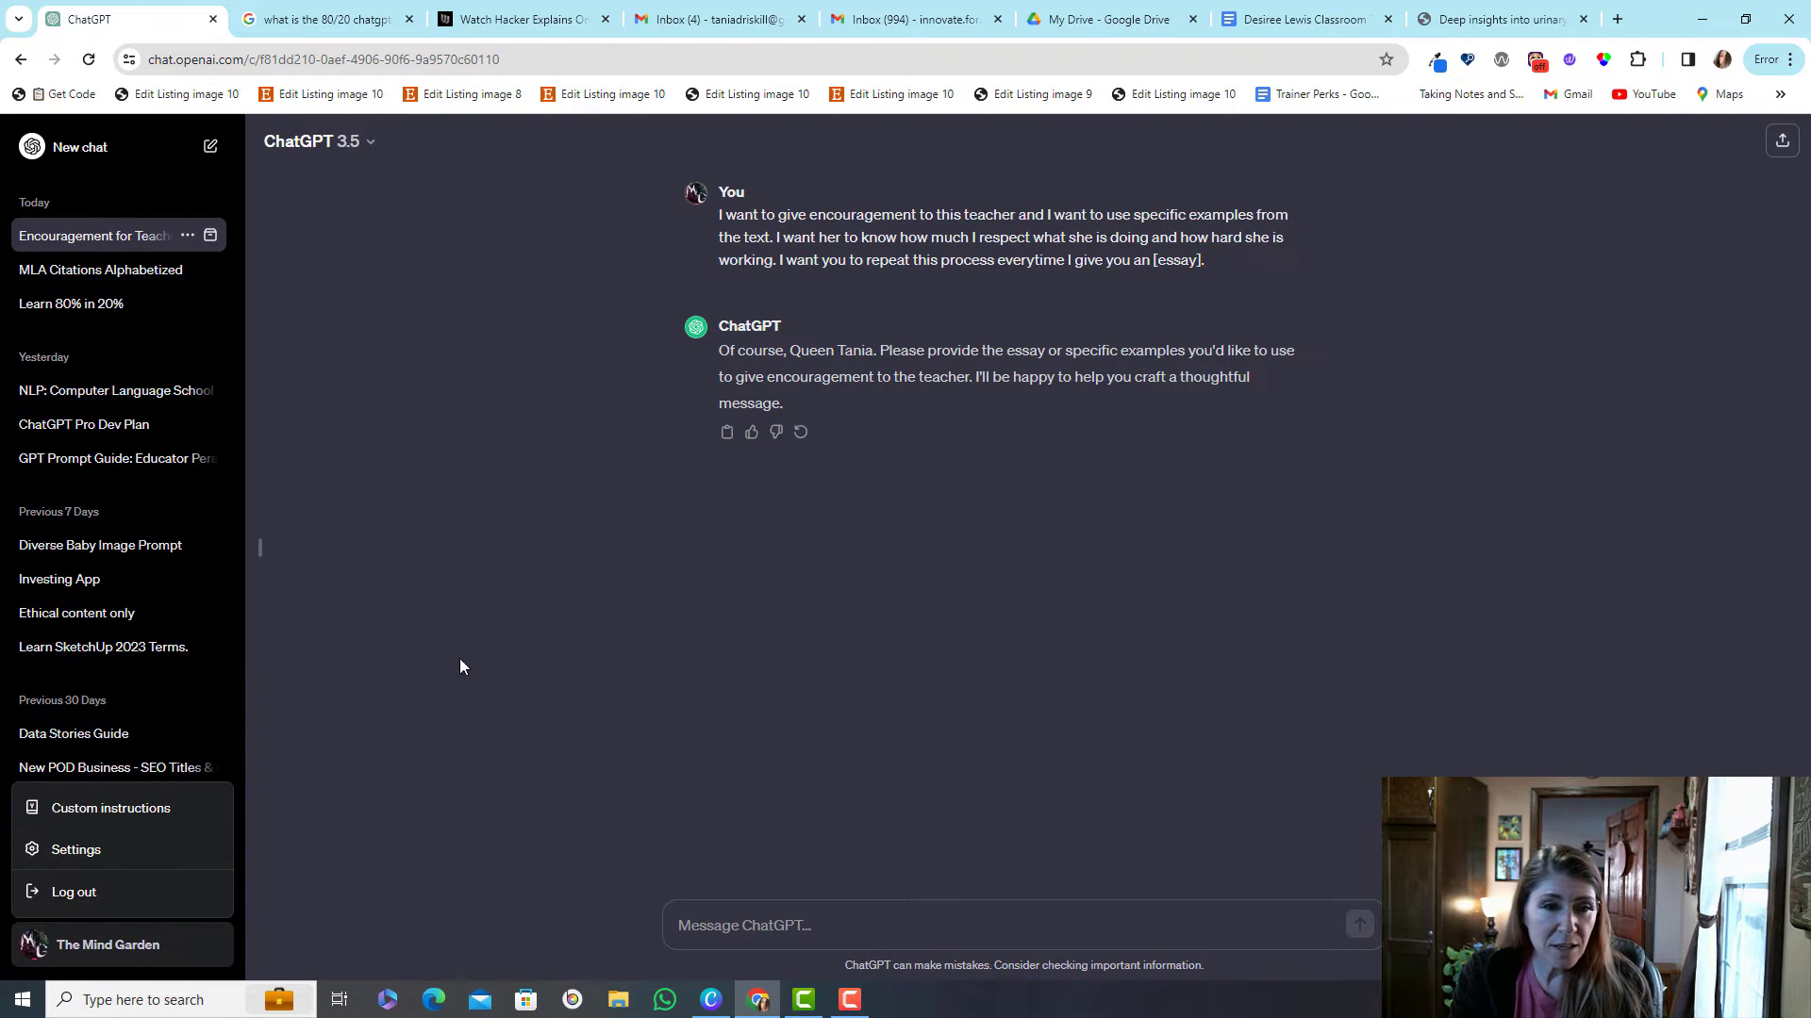
left_click(156, 808)
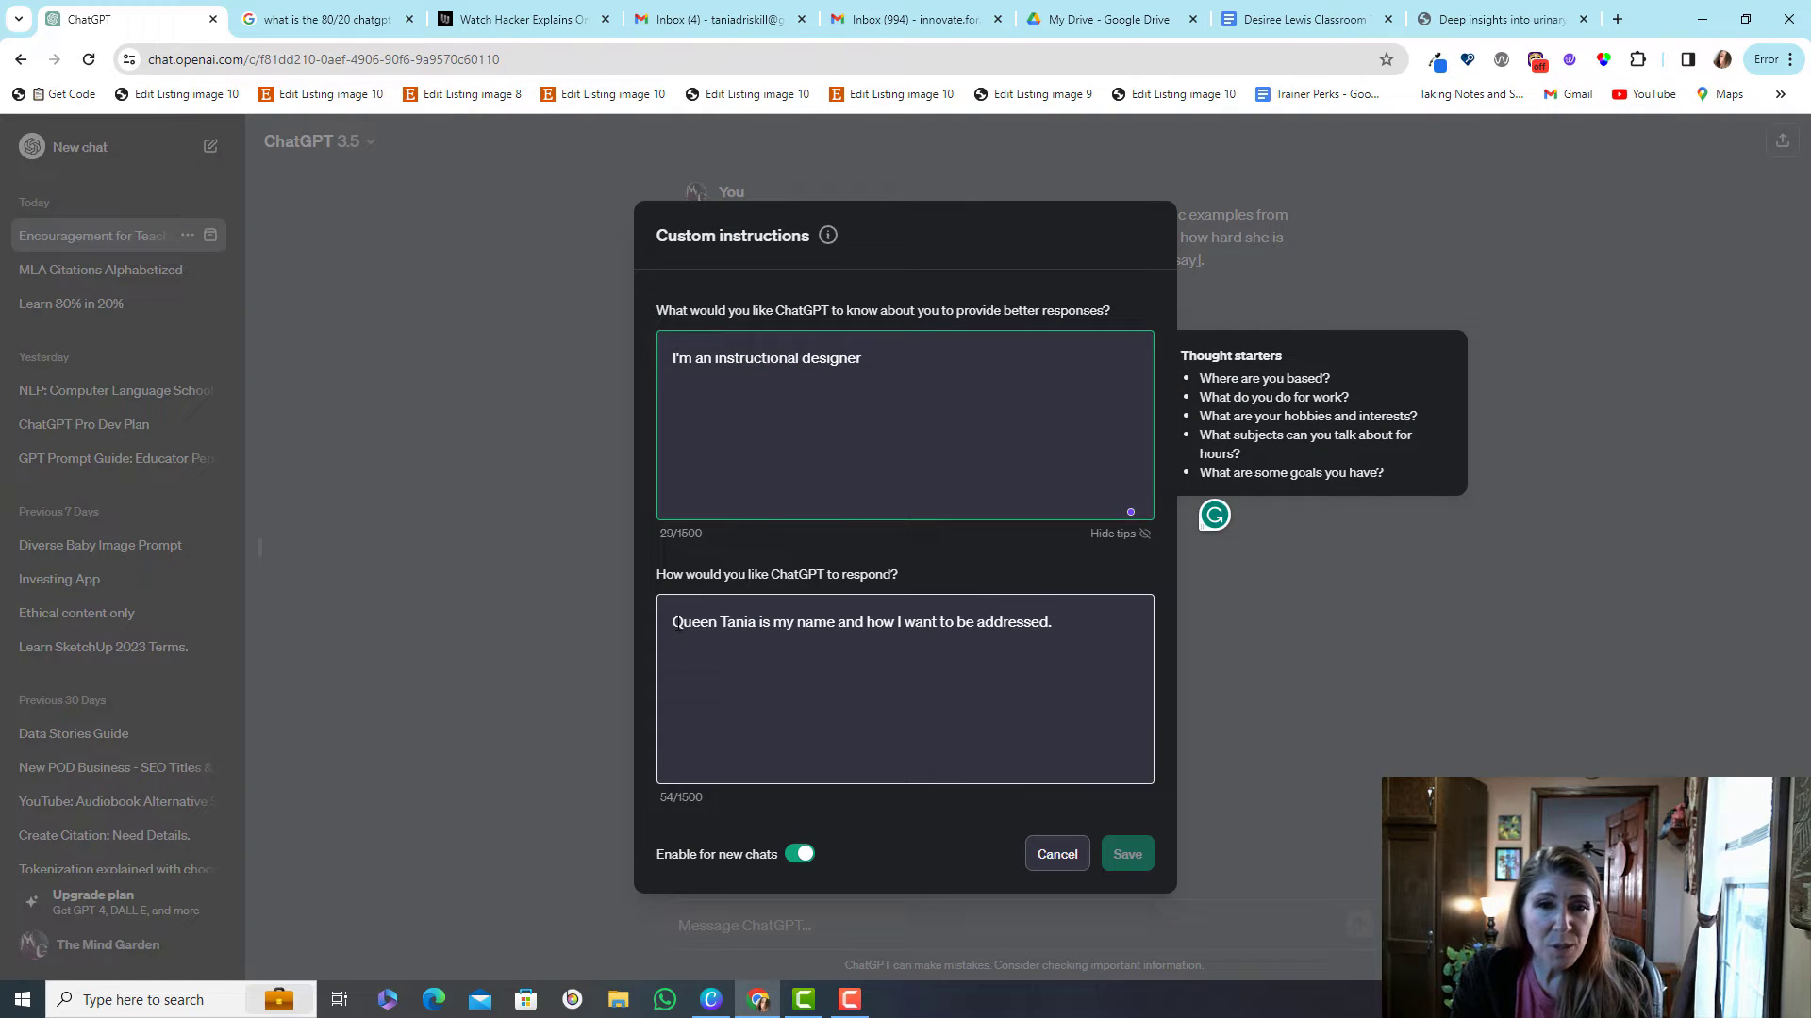
left_click(1057, 860)
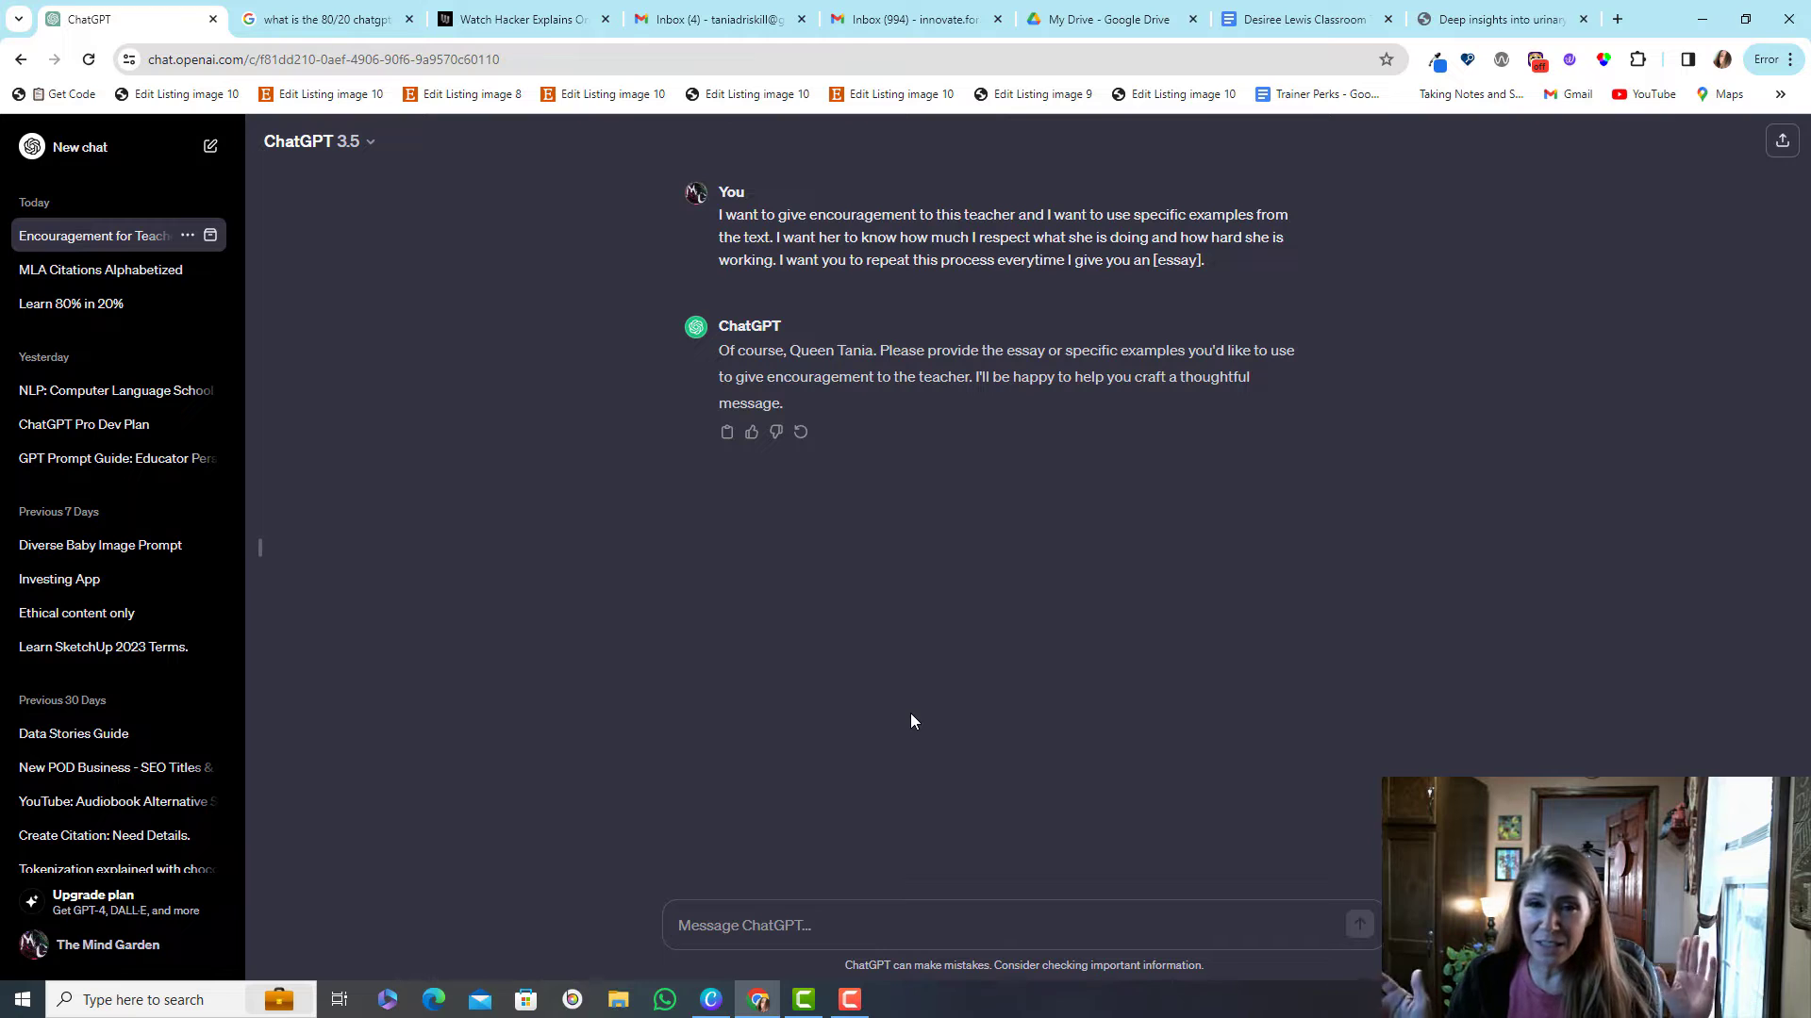
Send 'essay =' with the pasted four P's essay and read ChatGPT's encouraging reply.
left_click(895, 929)
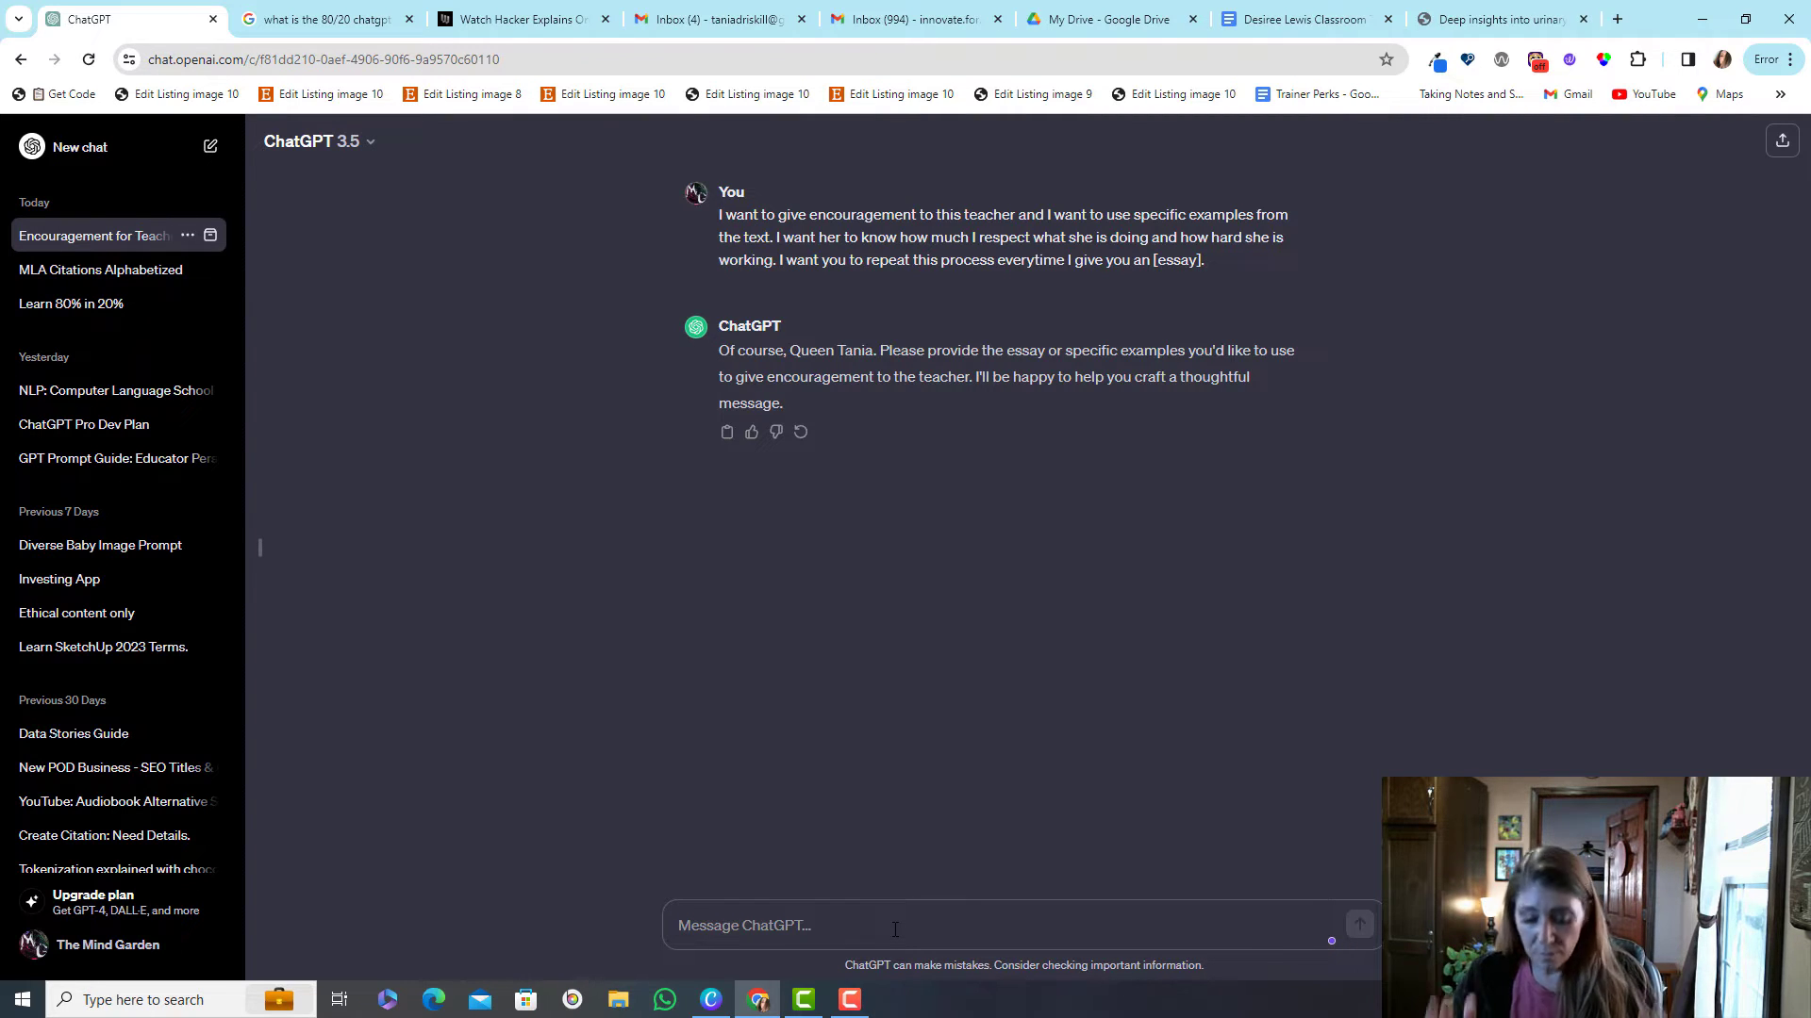
type("essay =")
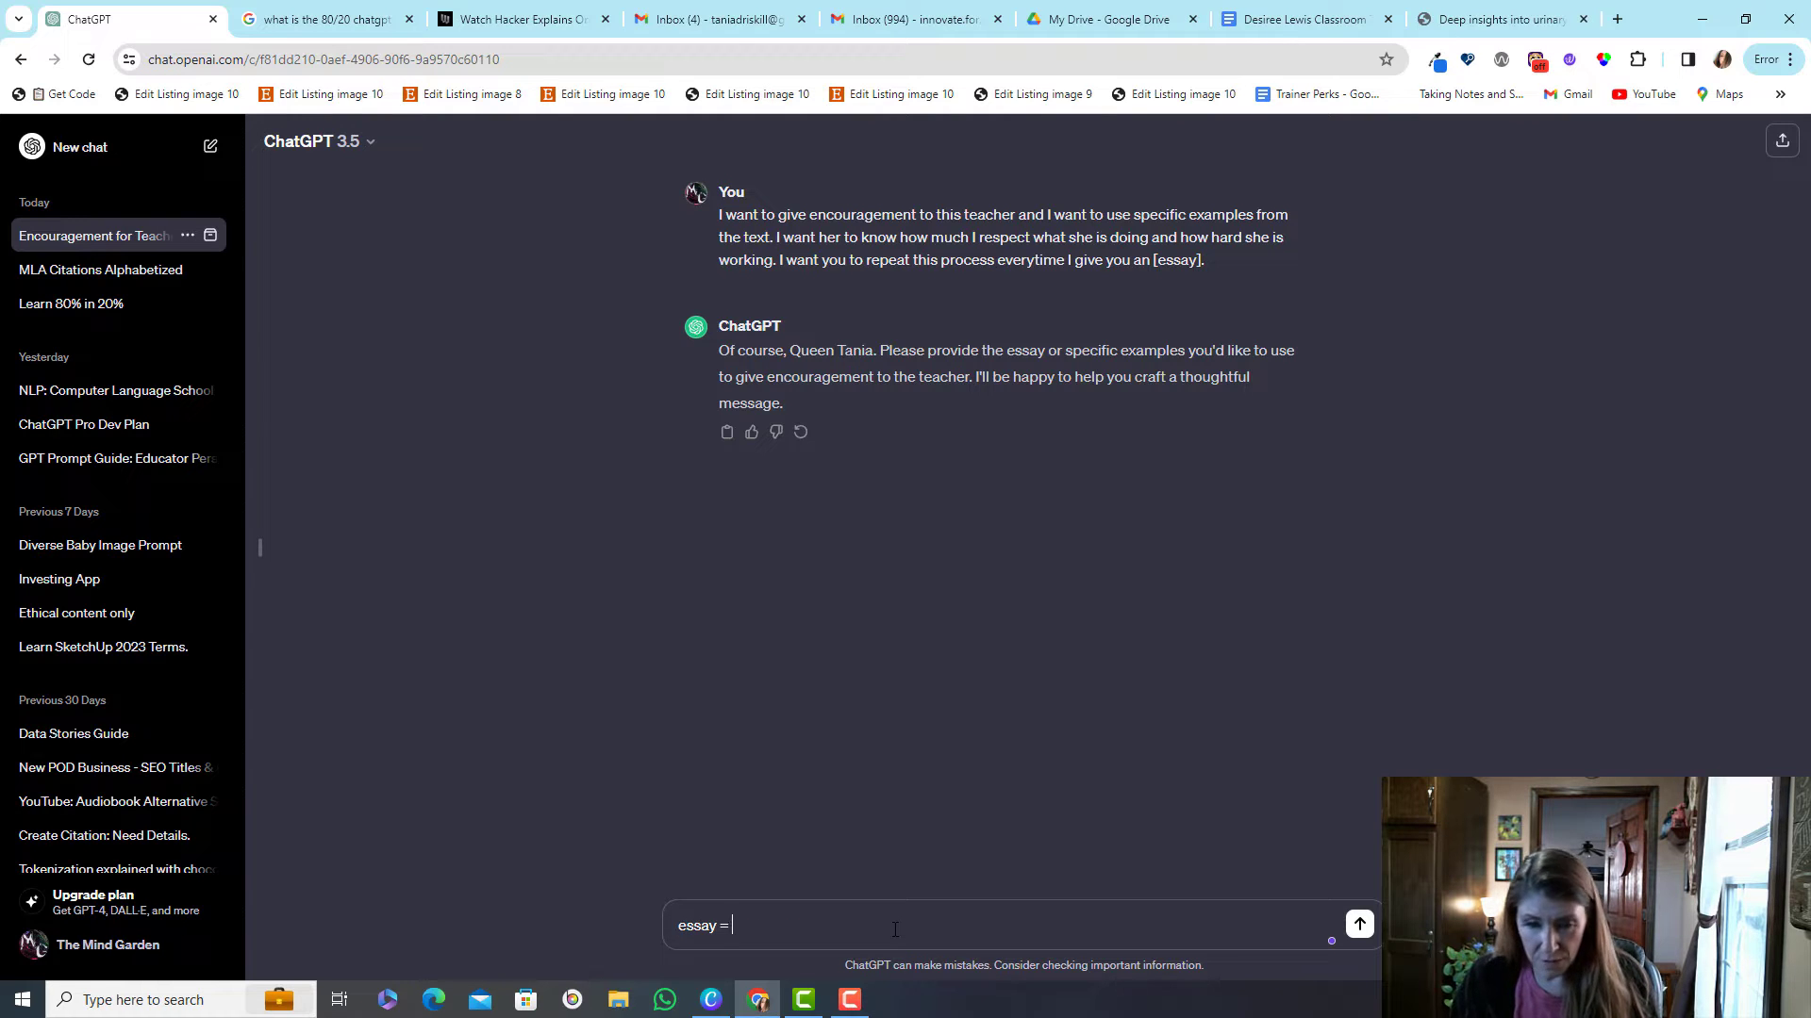
key("ctrl+v")
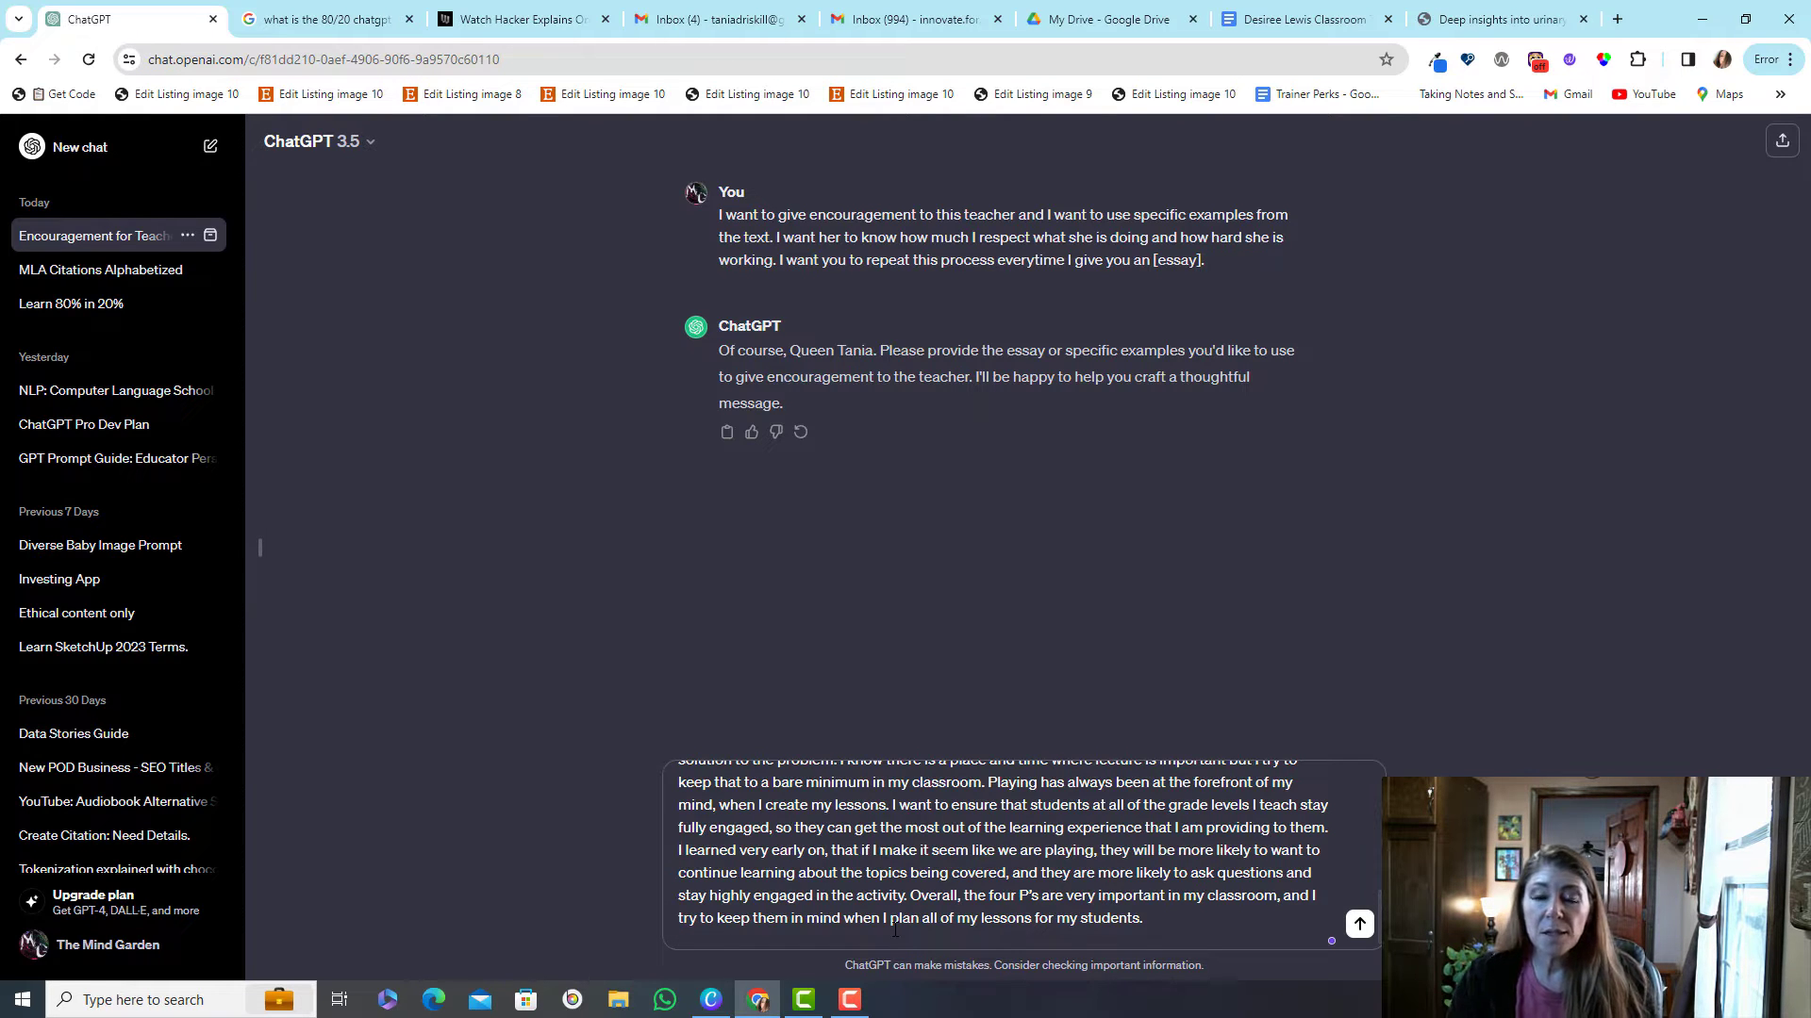
left_click(1358, 924)
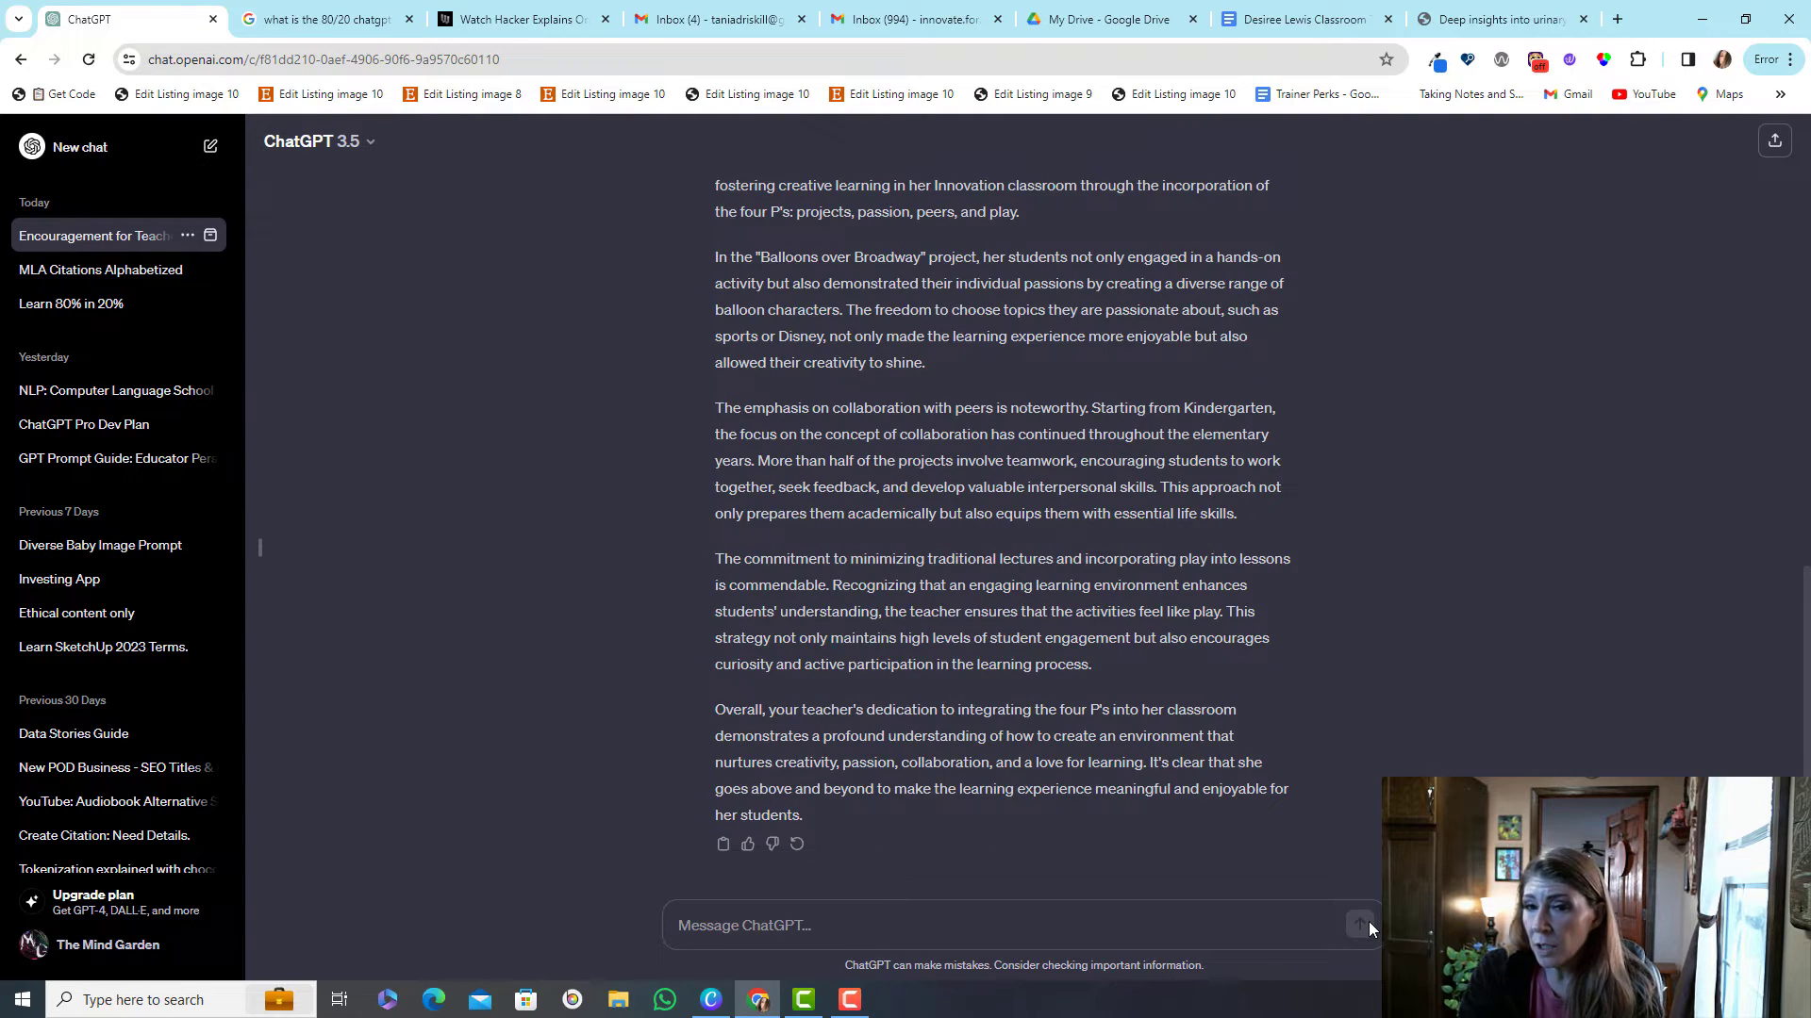
scroll(1140, 563, "up", 2)
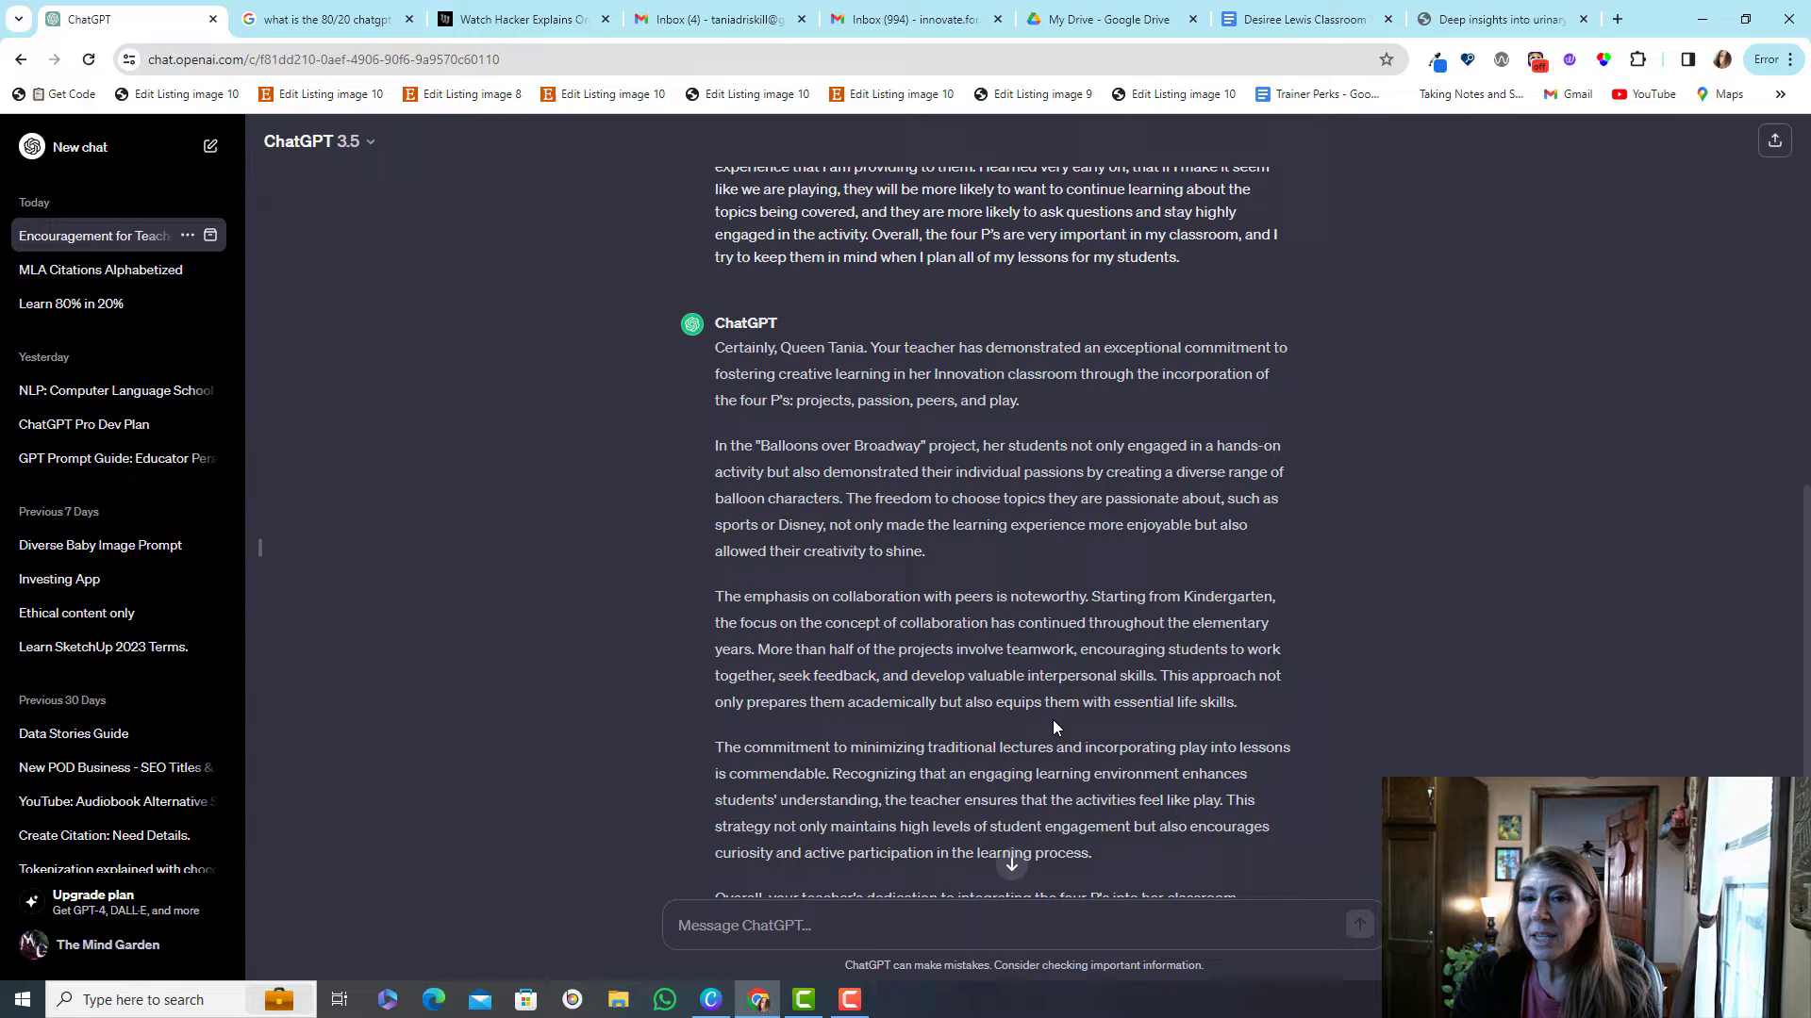
scroll(1066, 745, "down", 1)
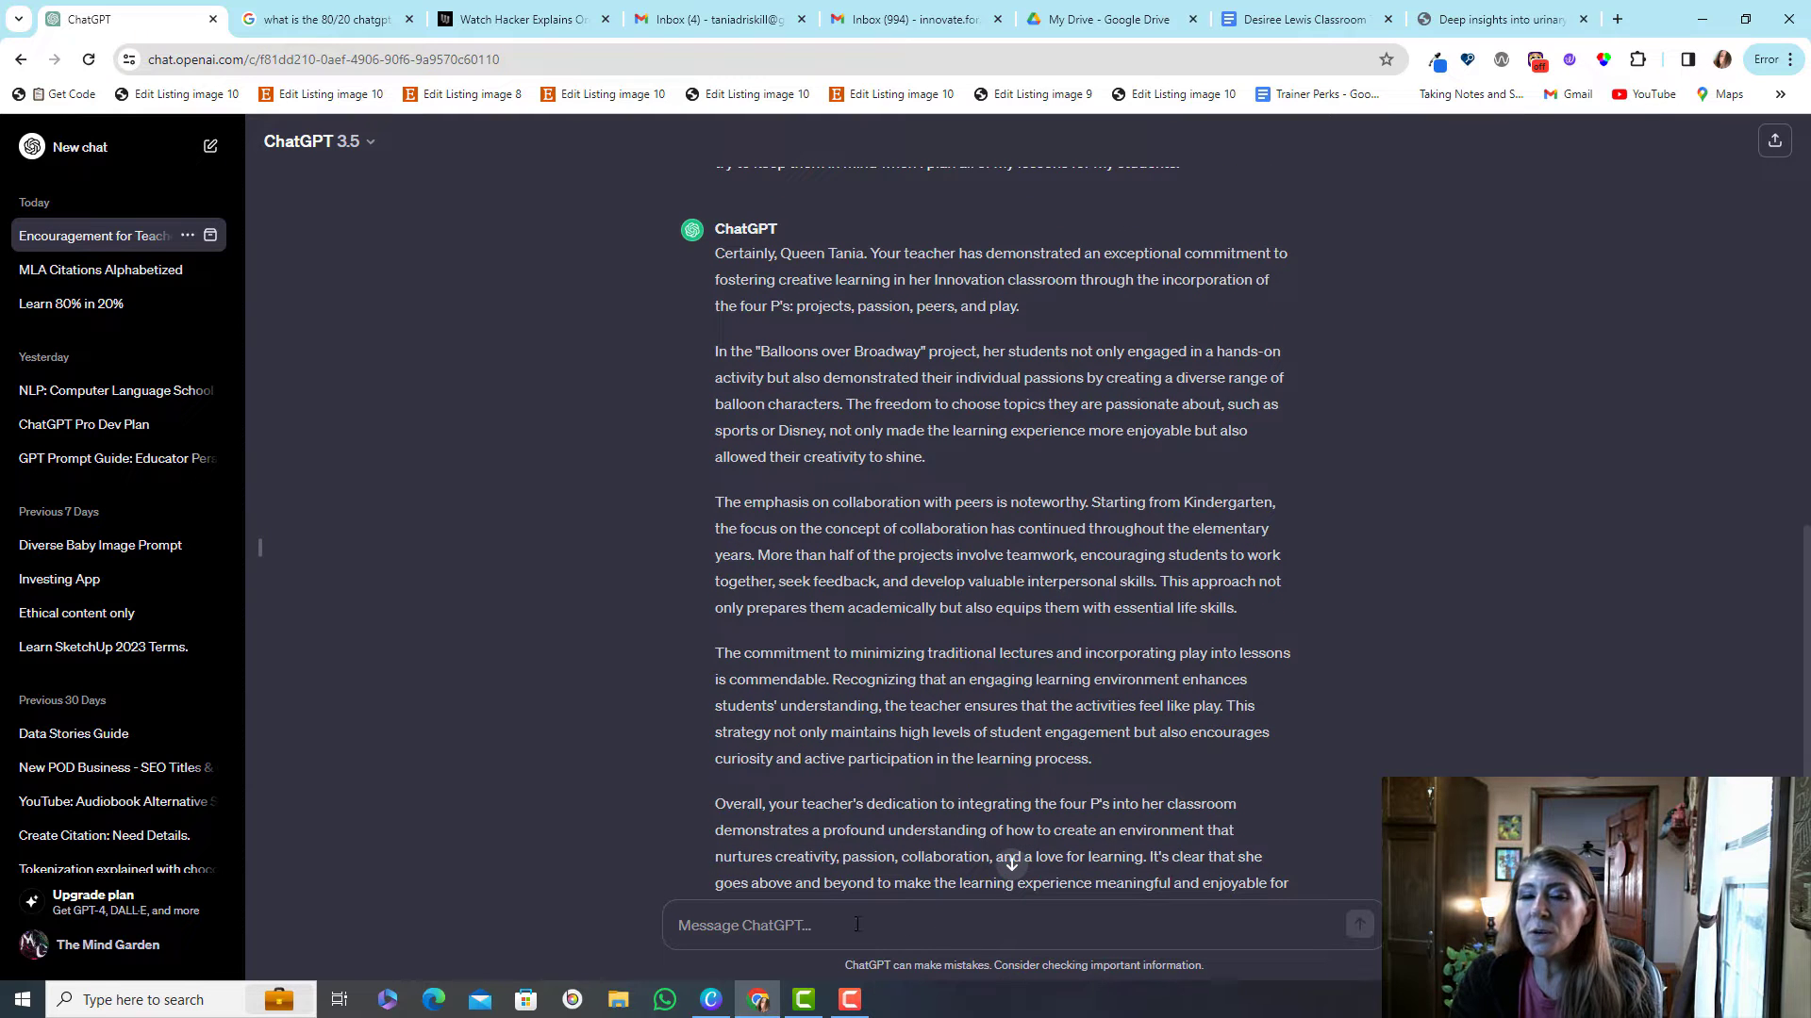
Ask ChatGPT to direct the comments as if speaking to the teacher herself.
left_click(855, 924)
type("I need you to direct these comments as if I am making them to her.")
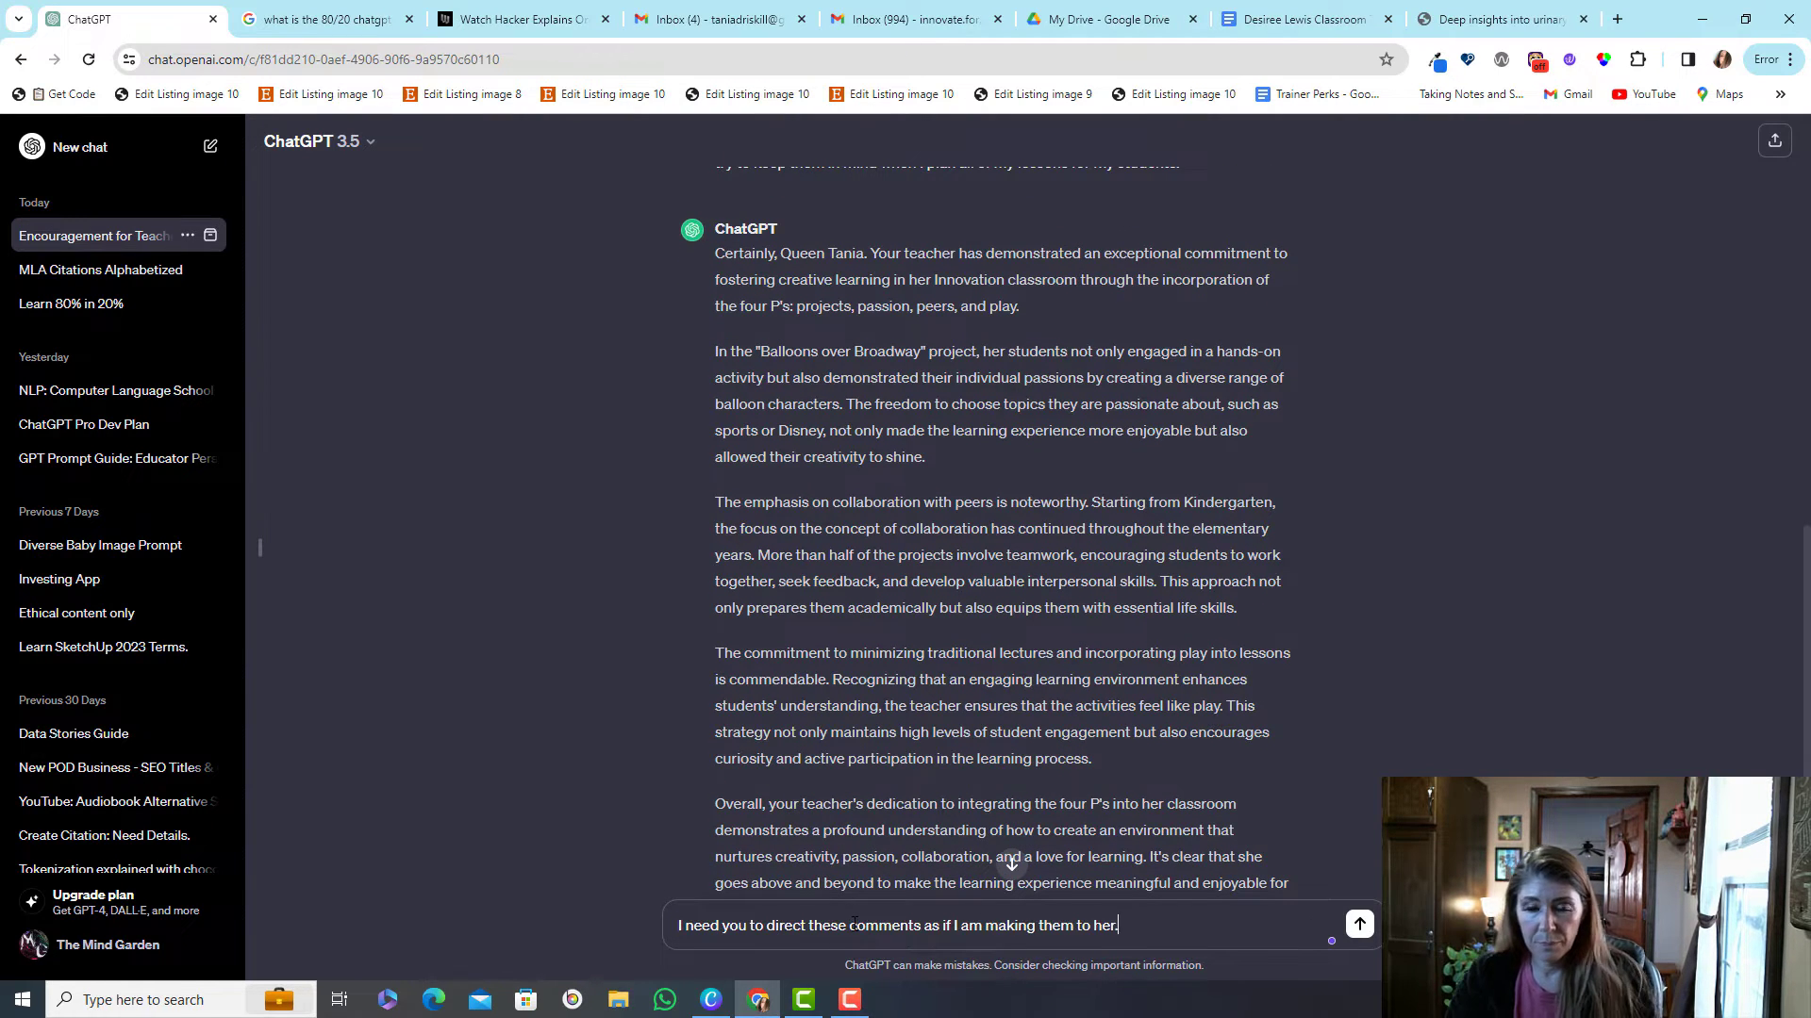
key("Return")
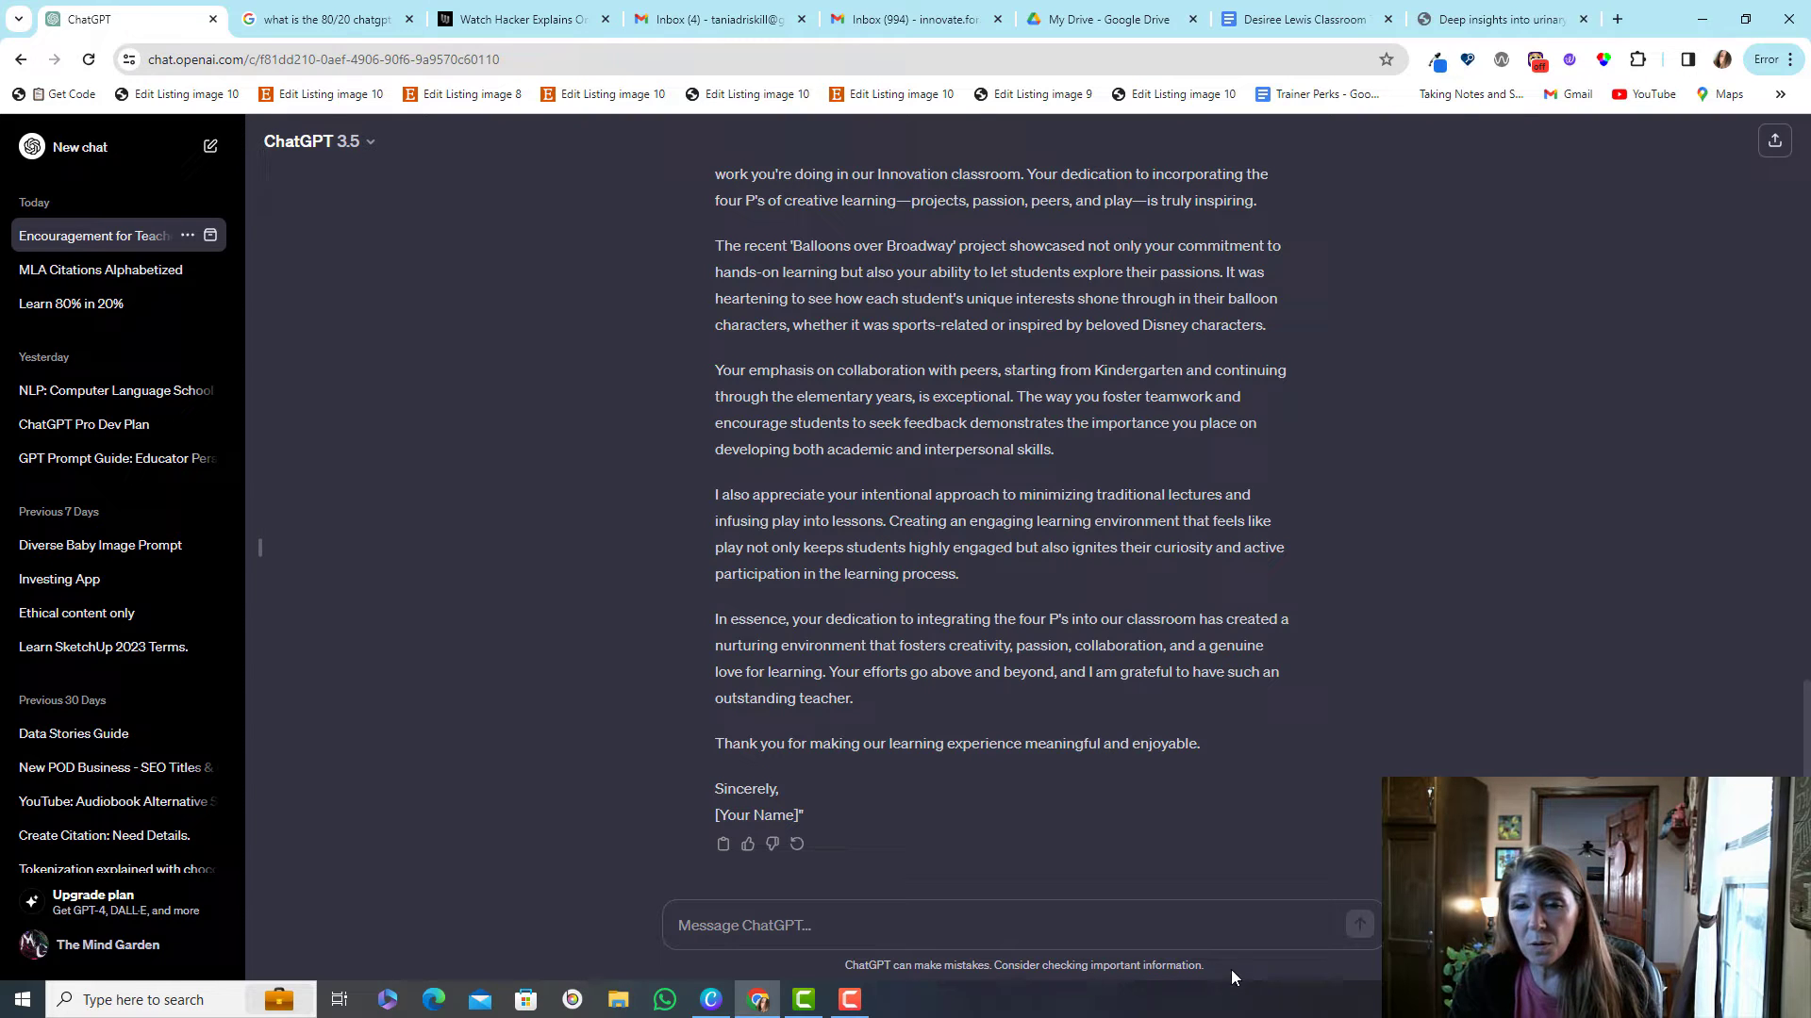
Ask ChatGPT to reduce the message to 2-3 sentences and review the result.
left_click(1226, 933)
type("I need you to r")
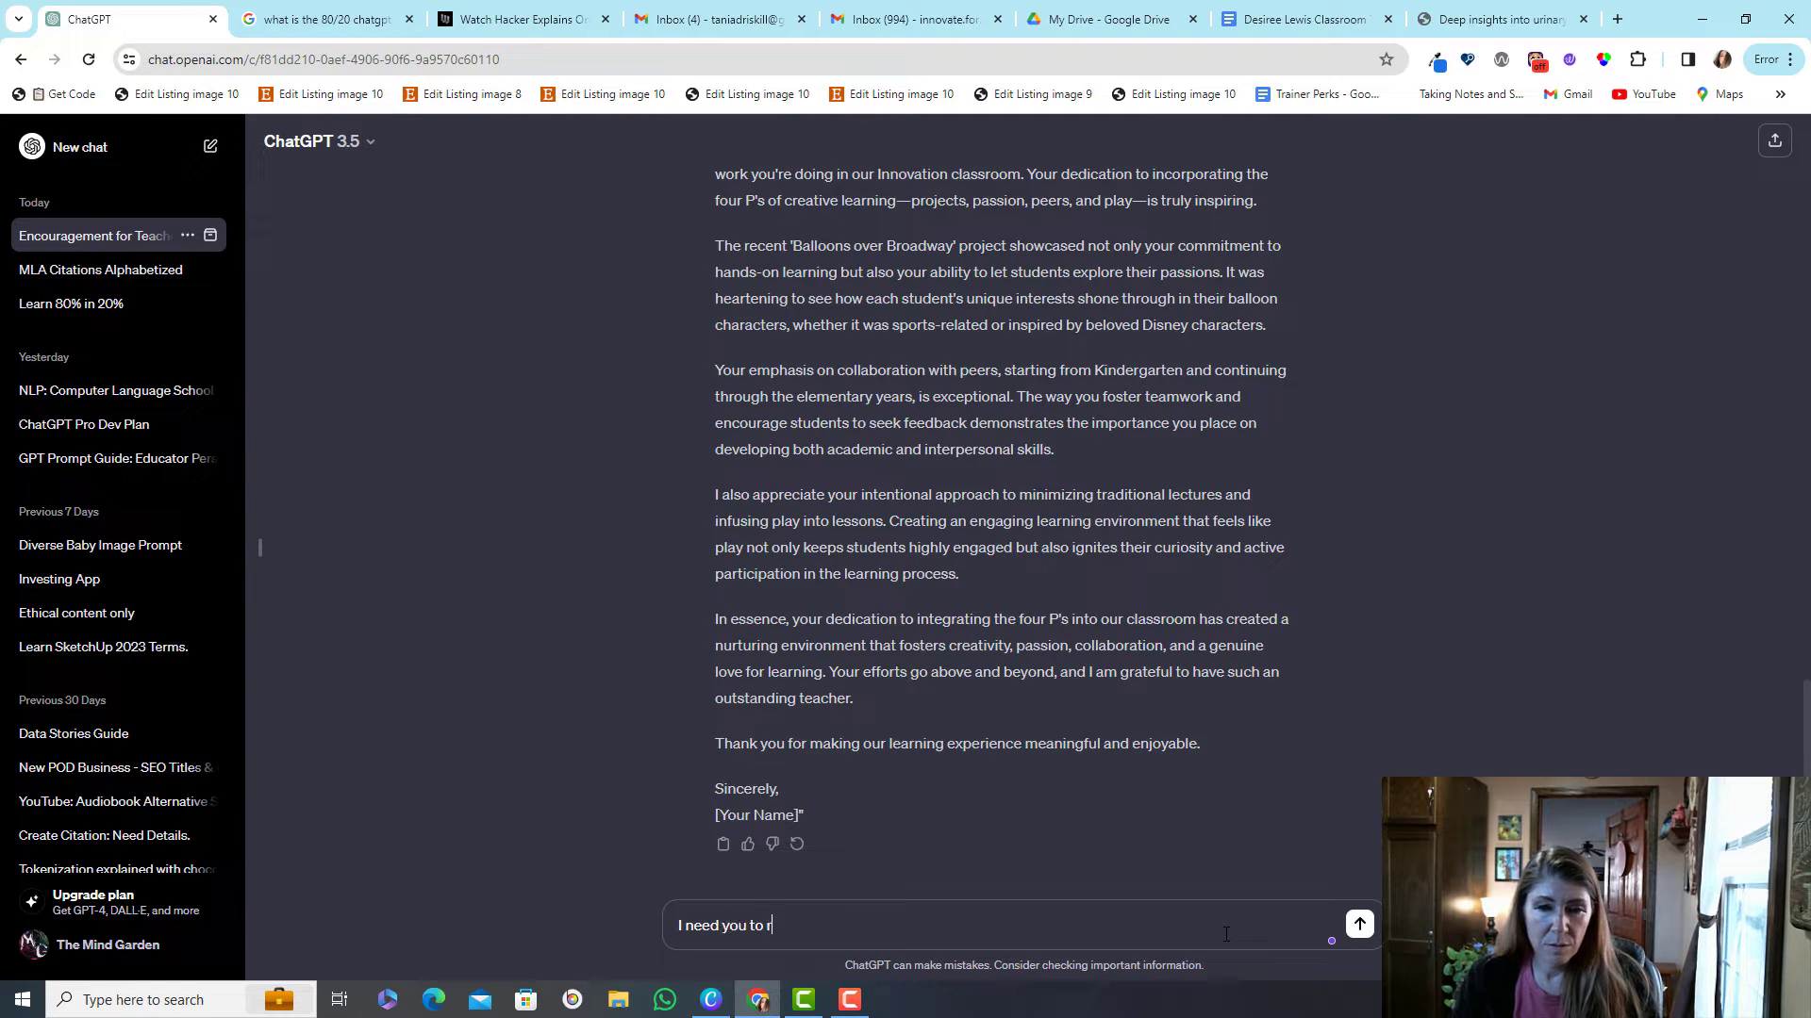
type("educe this to 2 -3 sentences.")
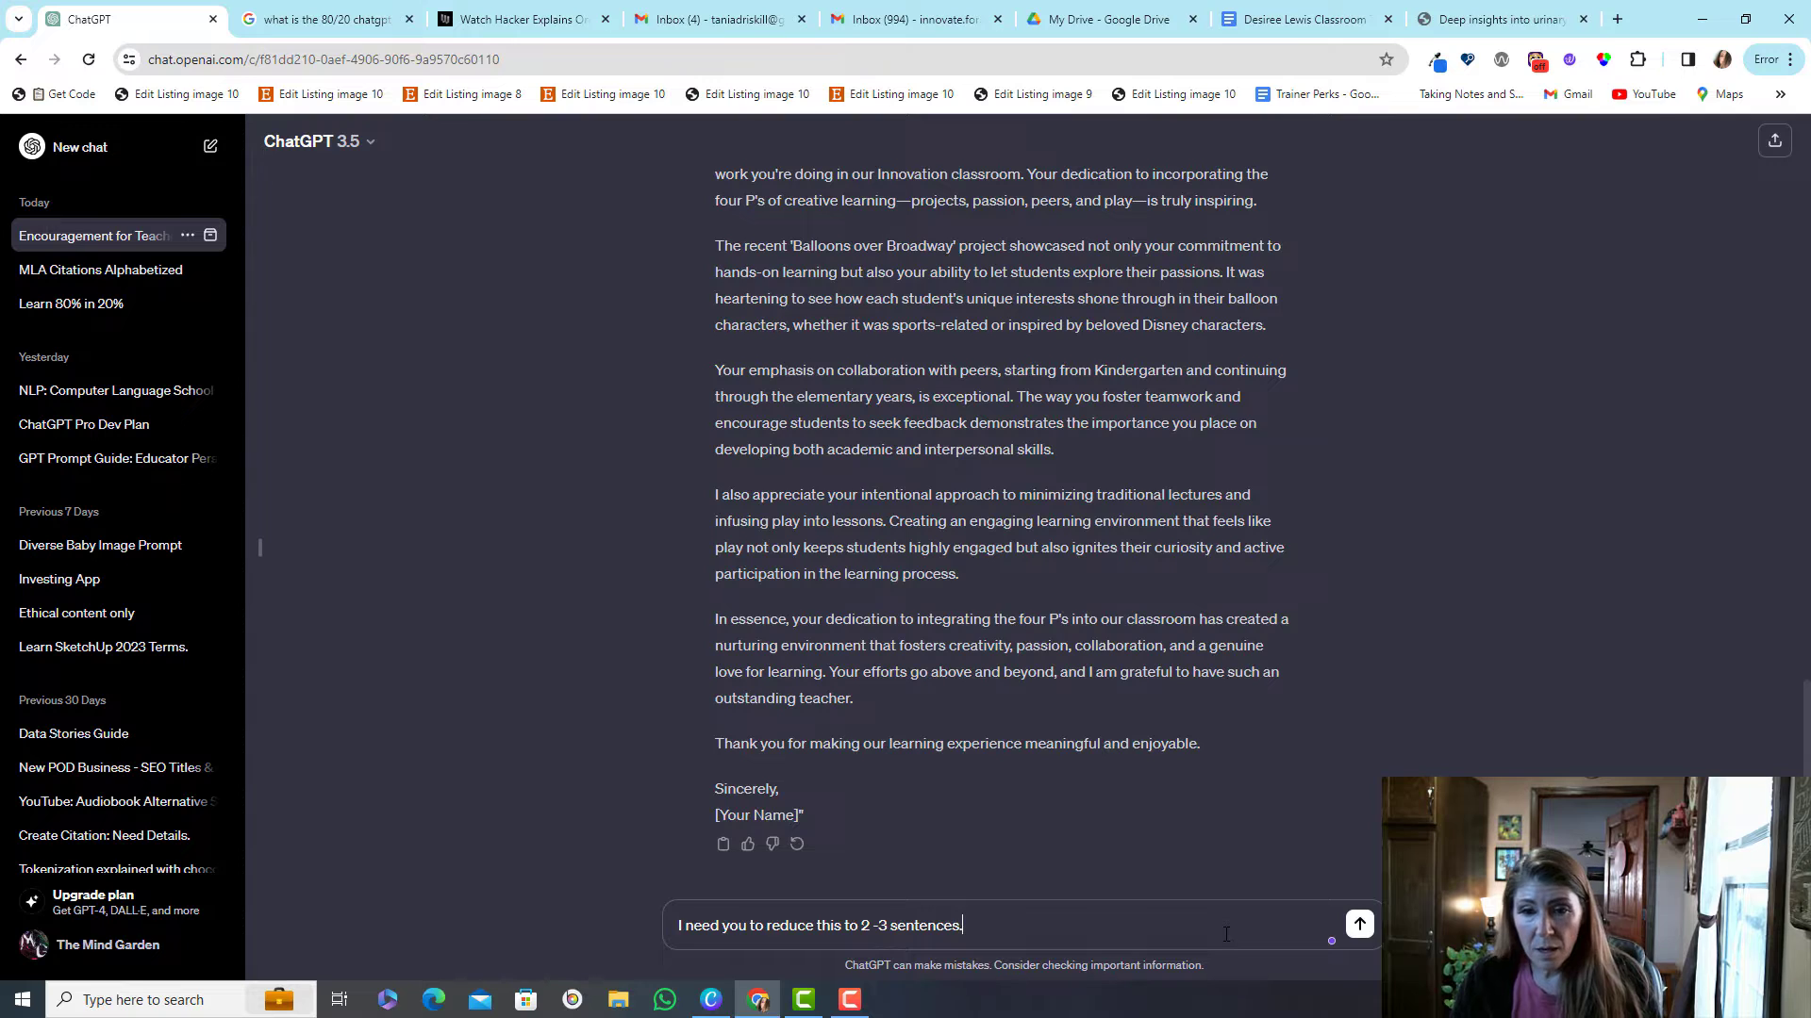
key("Return")
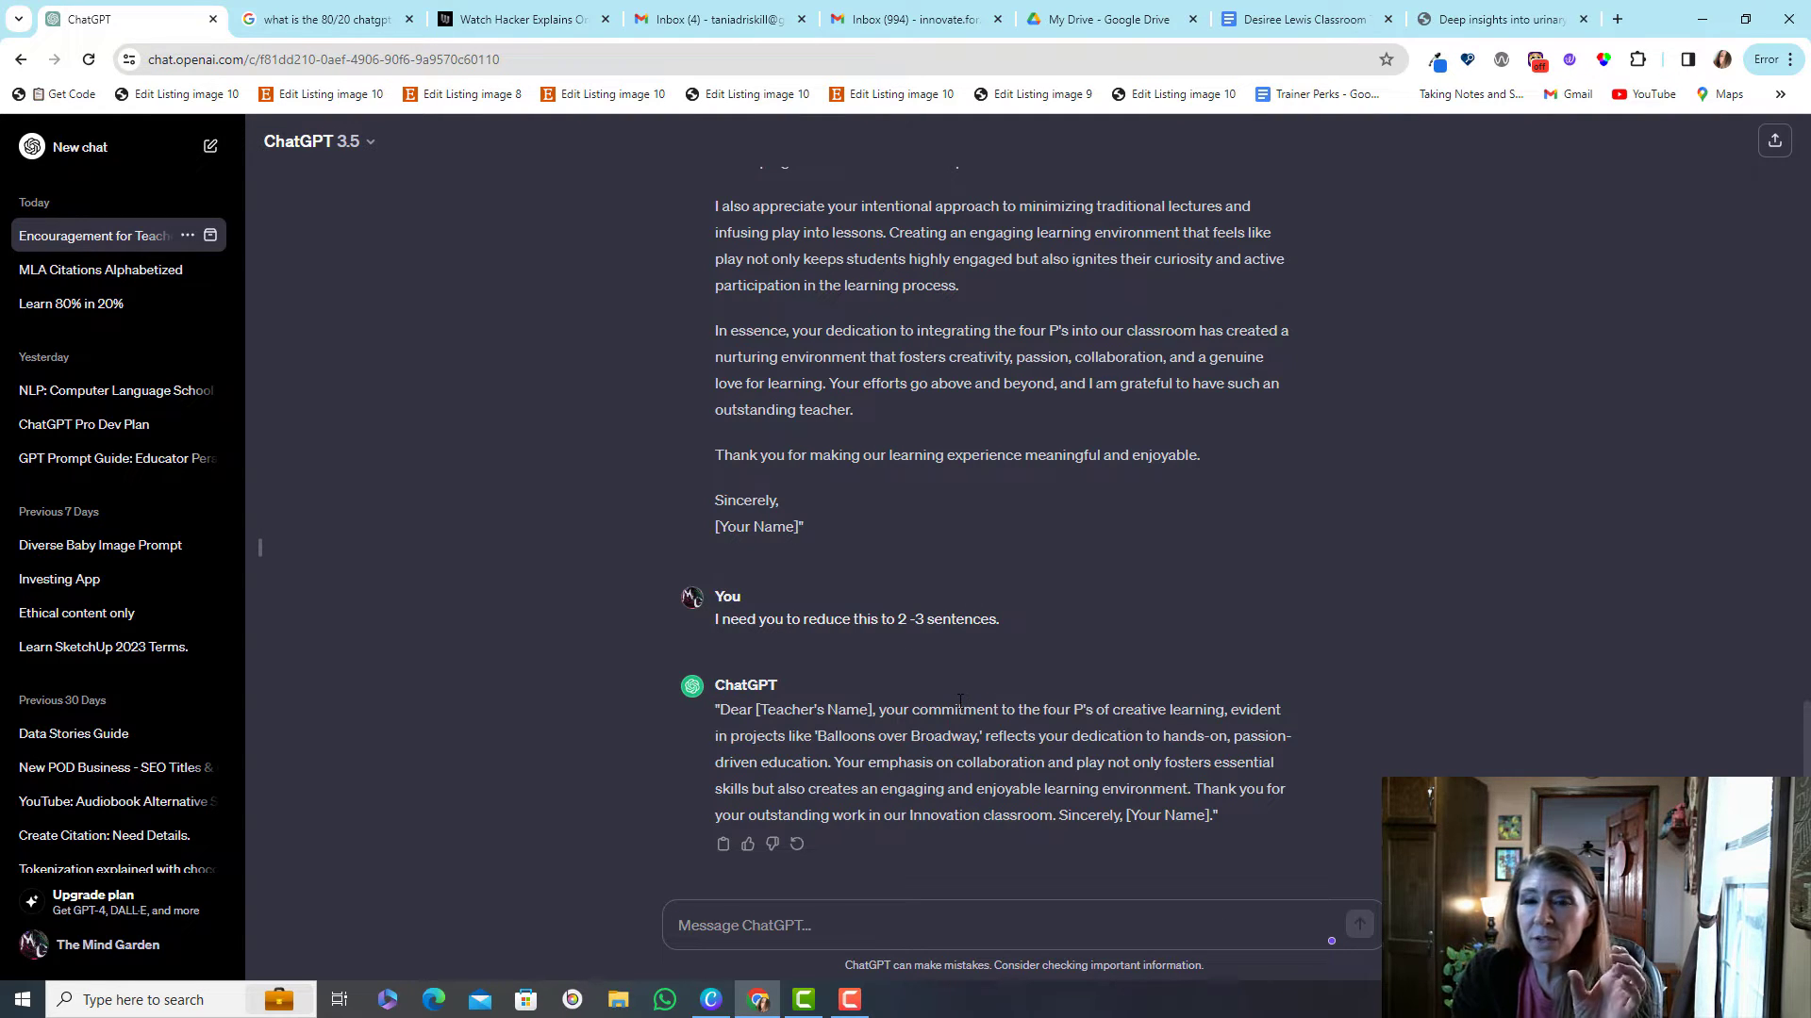
scroll(981, 740, "up", 10)
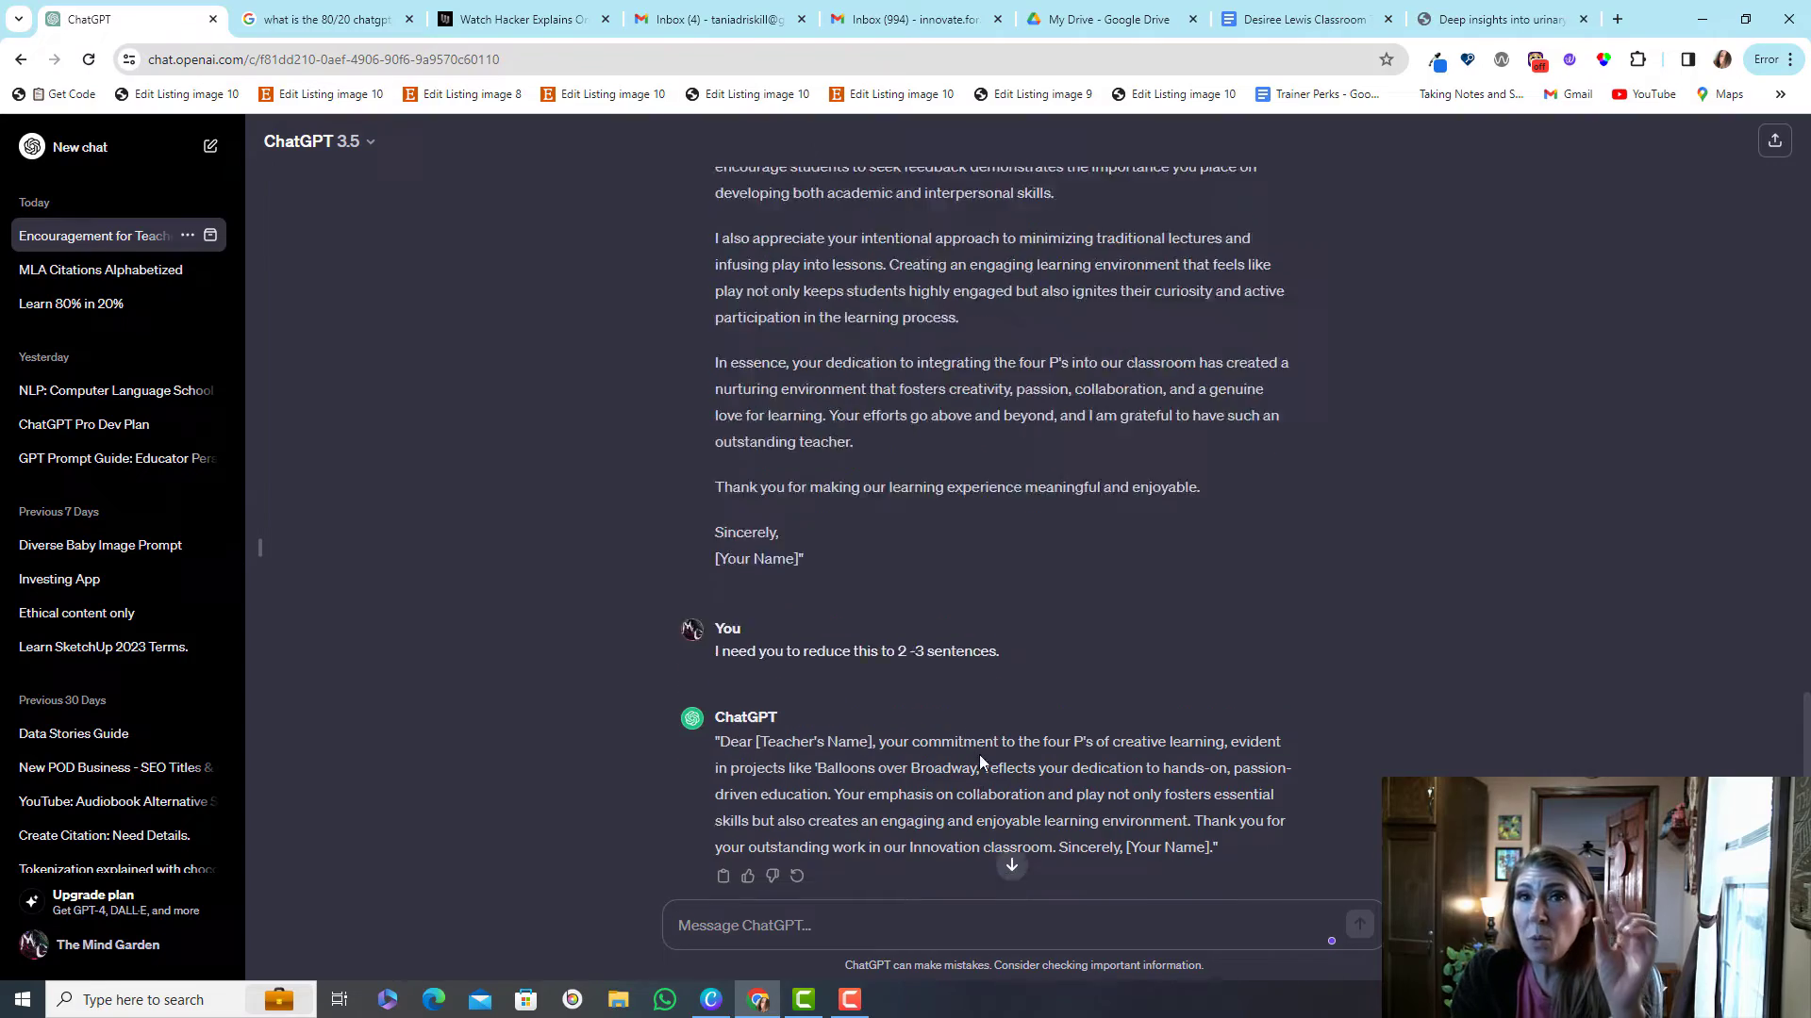
scroll(982, 732, "up", 15)
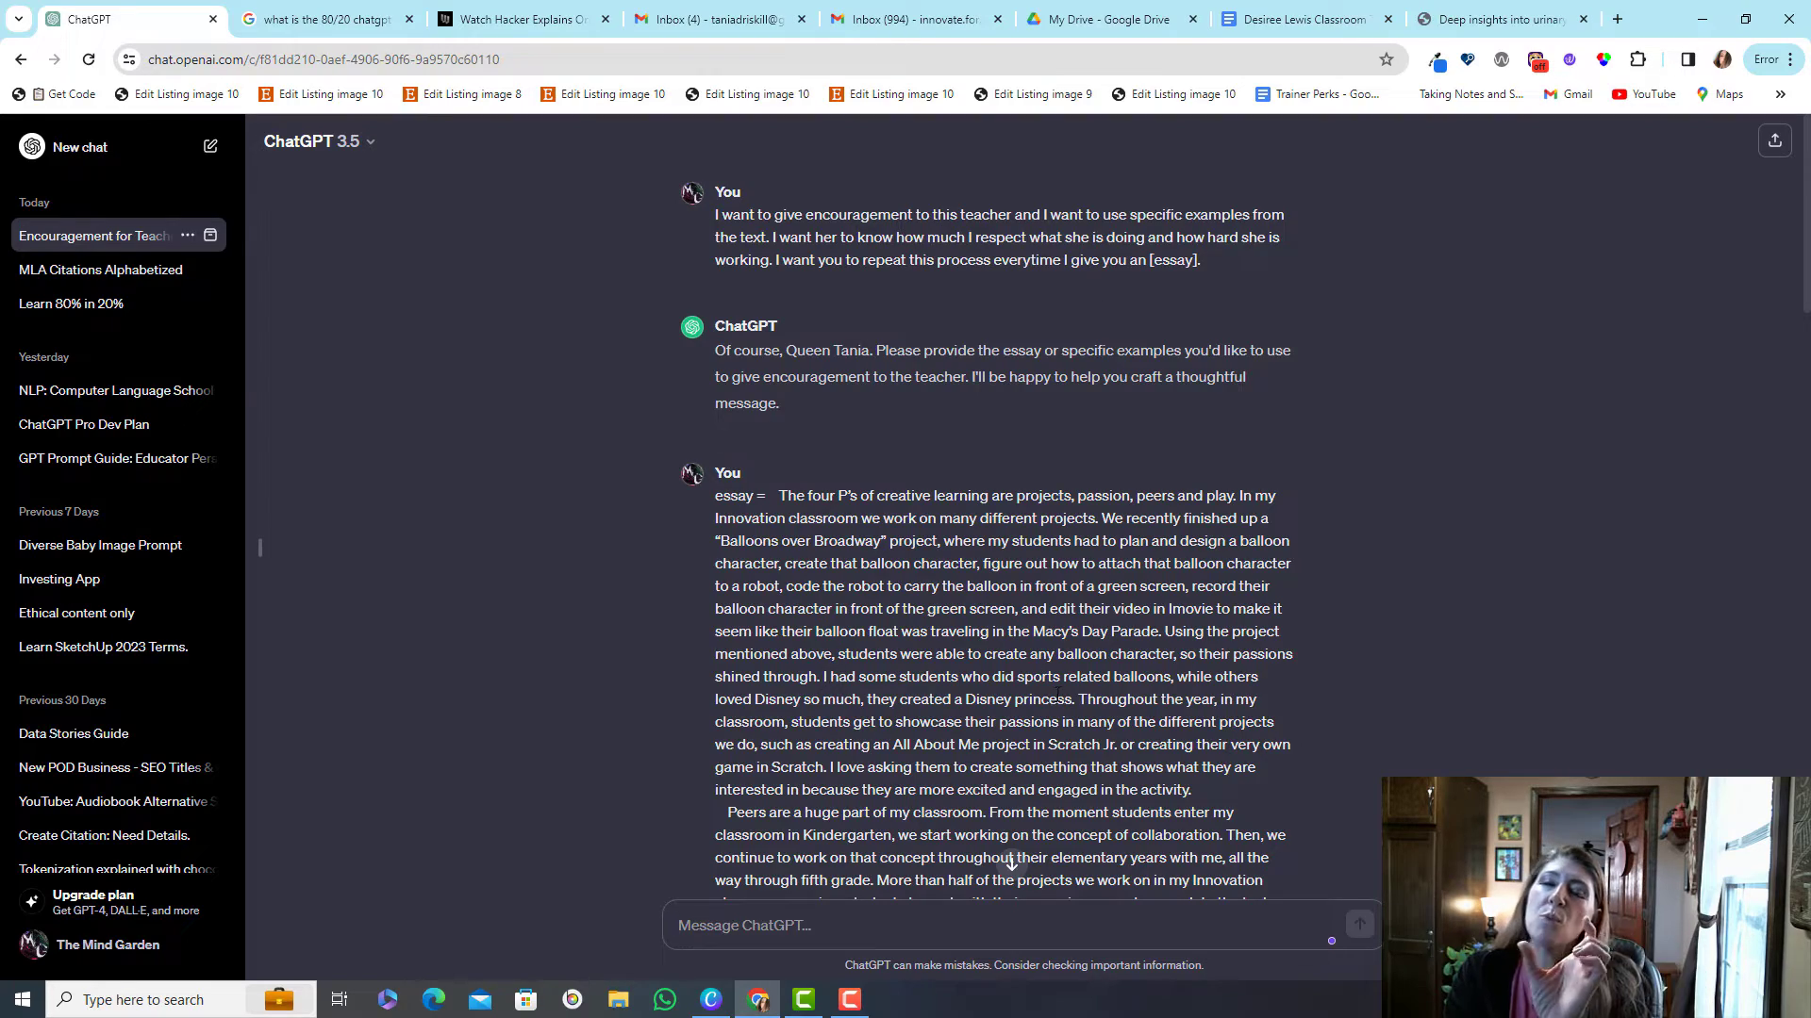
scroll(1060, 792, "down", 20)
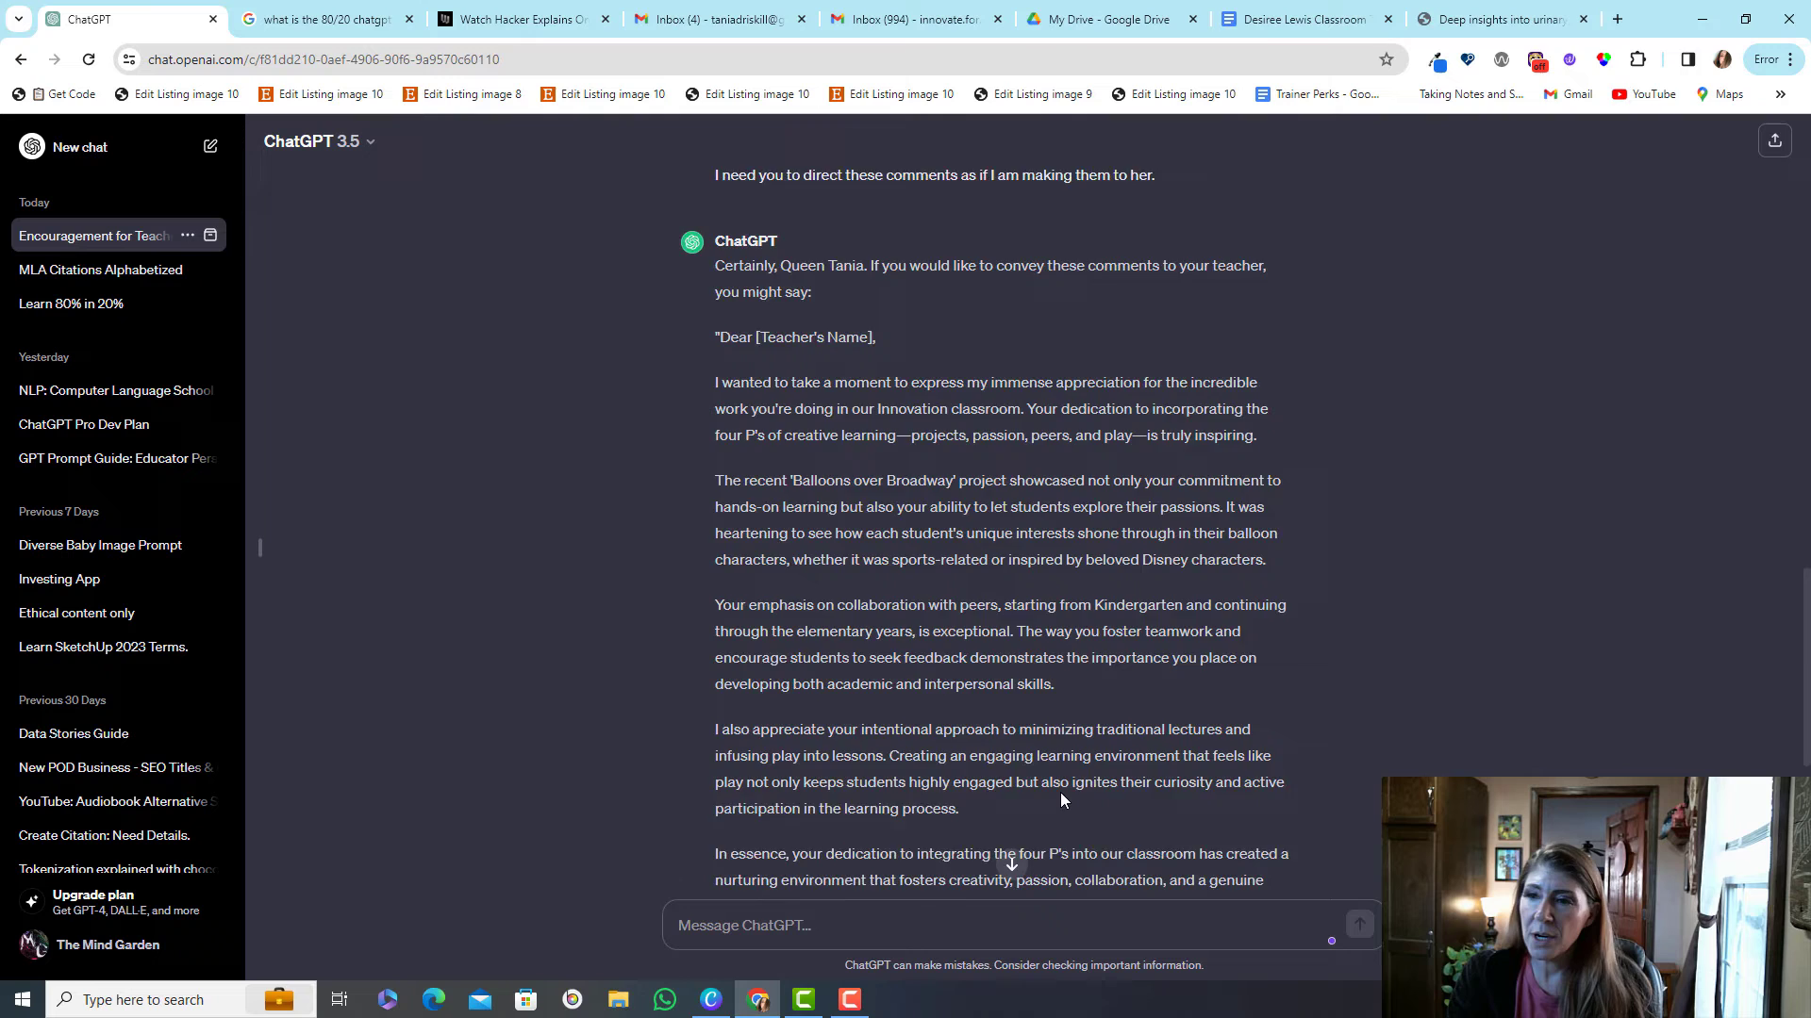
scroll(1062, 800, "down", 5)
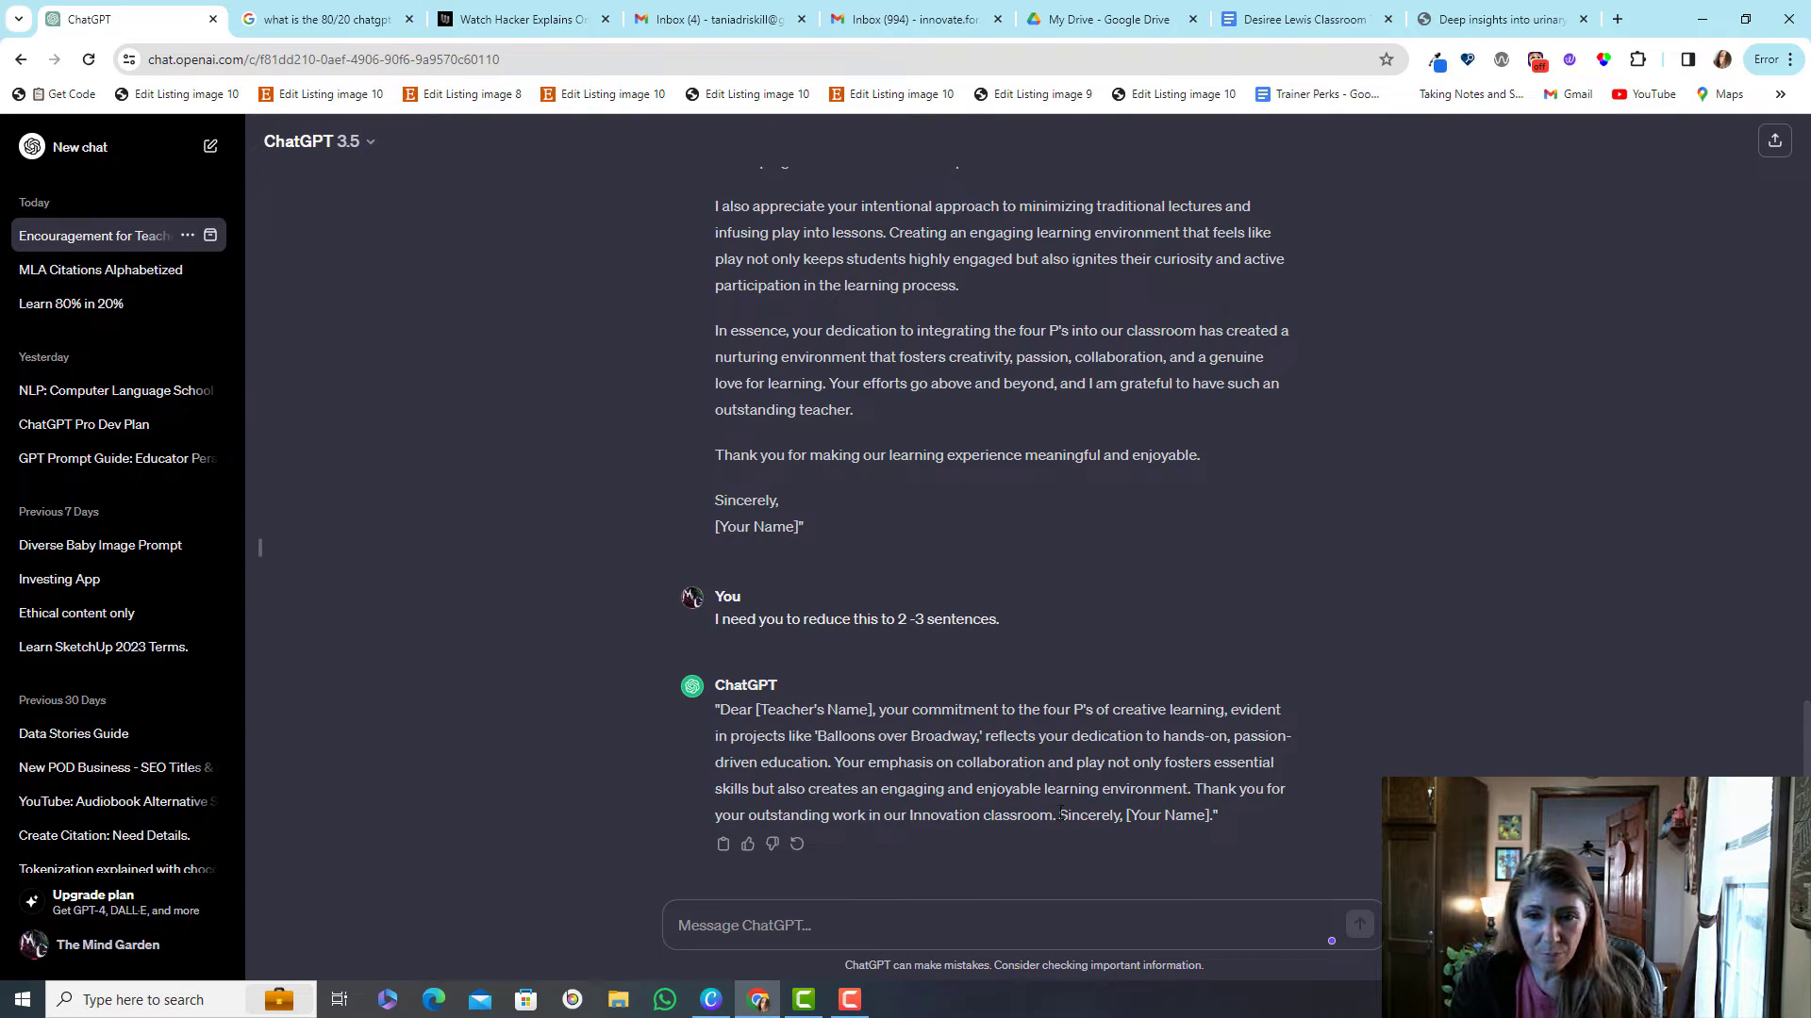
Copy the short encouragement and post it as a comment on the lesson-planning sentence.
left_click_drag(1056, 815, 879, 709)
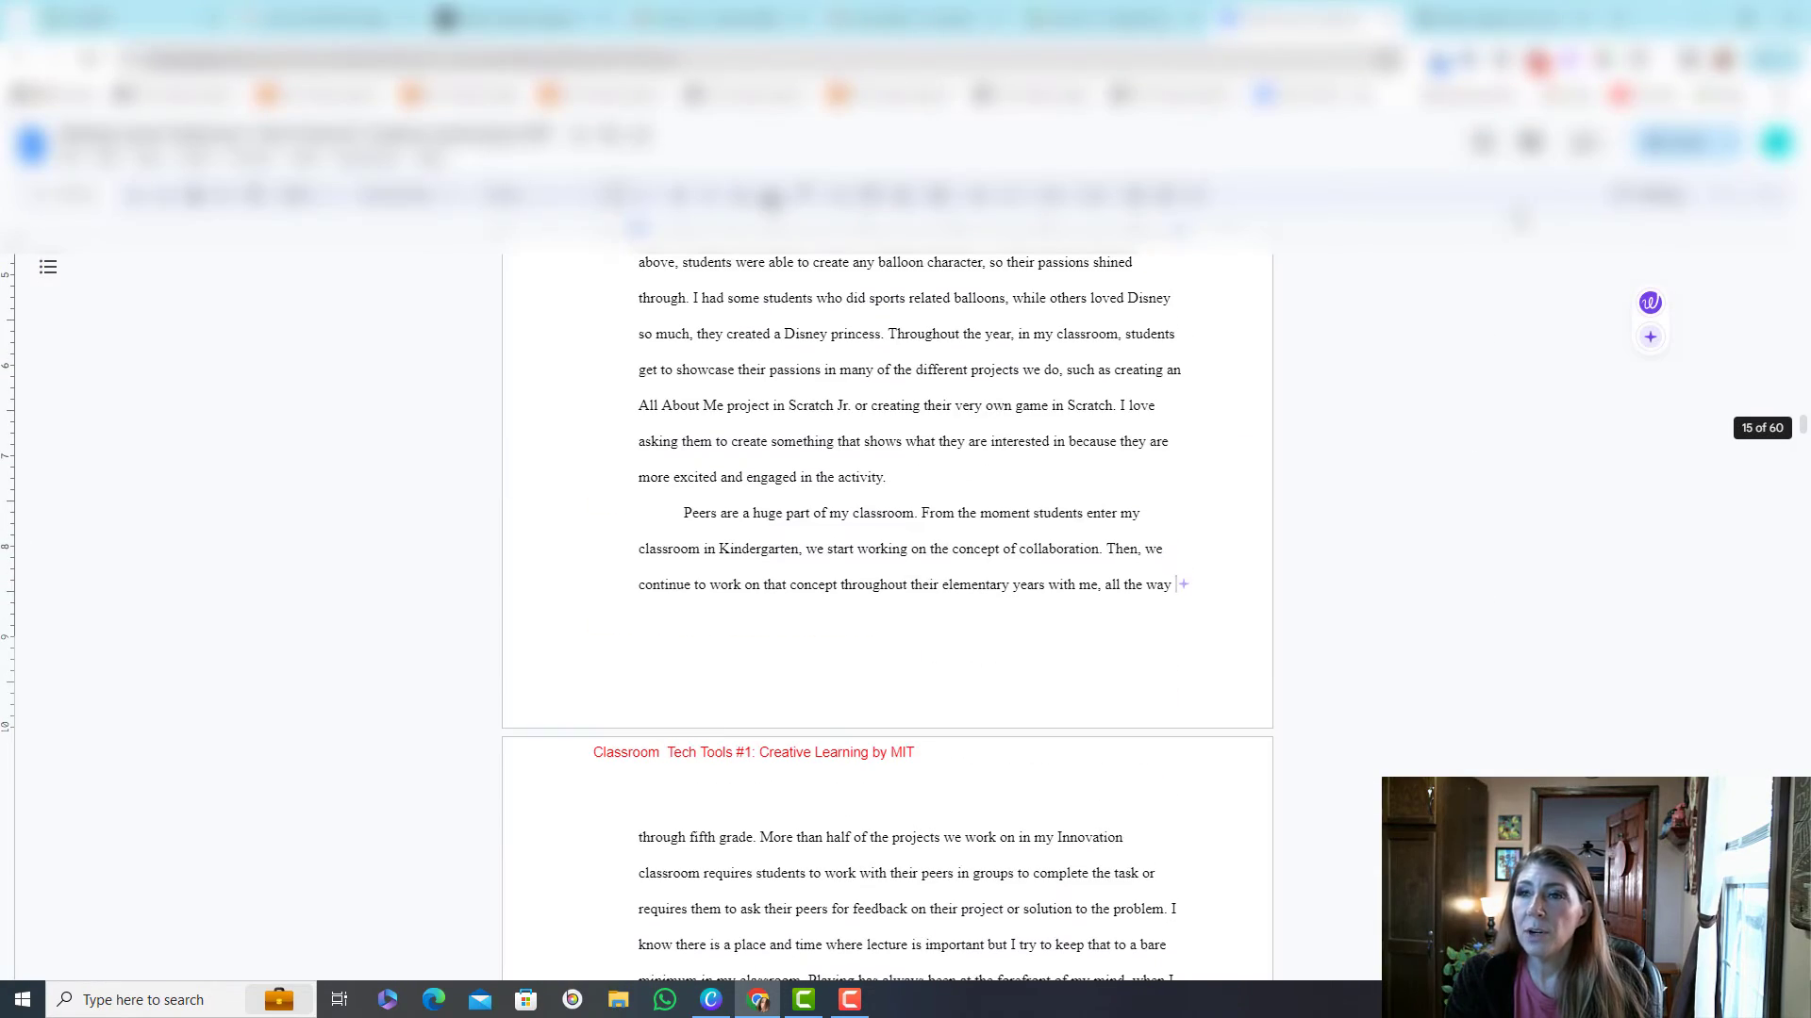
scroll(1387, 634, "down", 5)
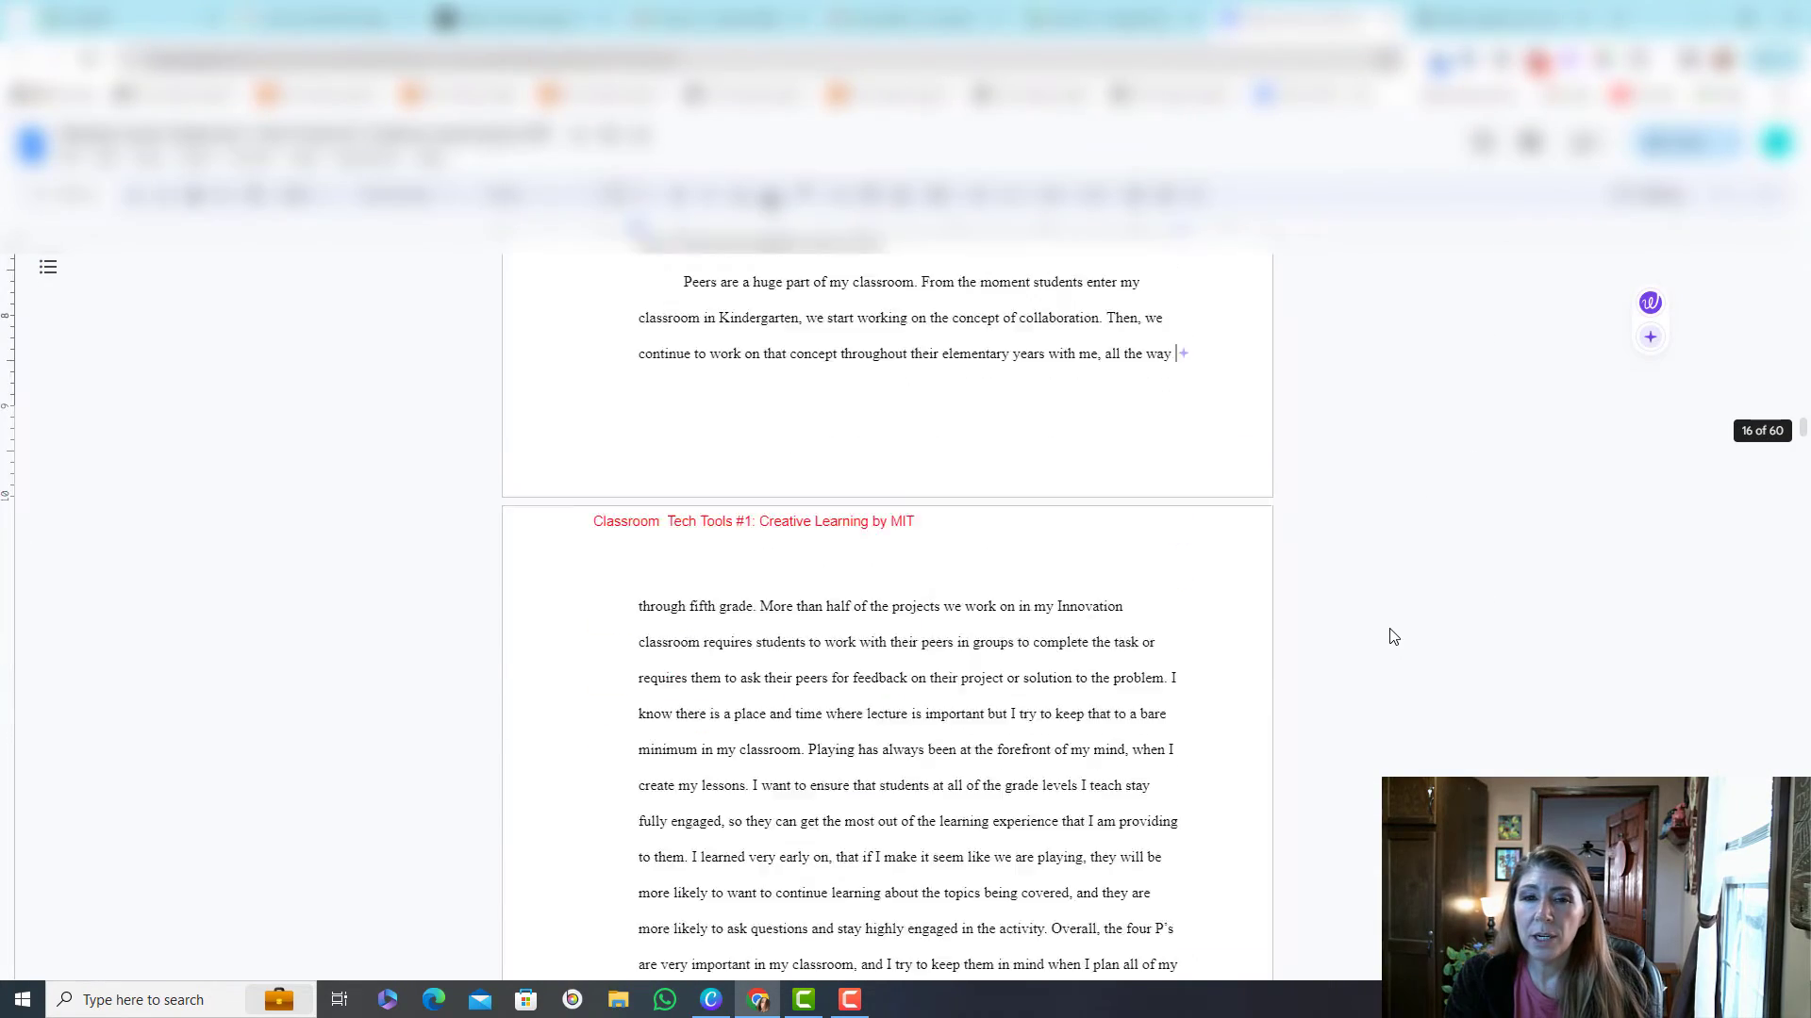
left_click_drag(864, 725, 797, 762)
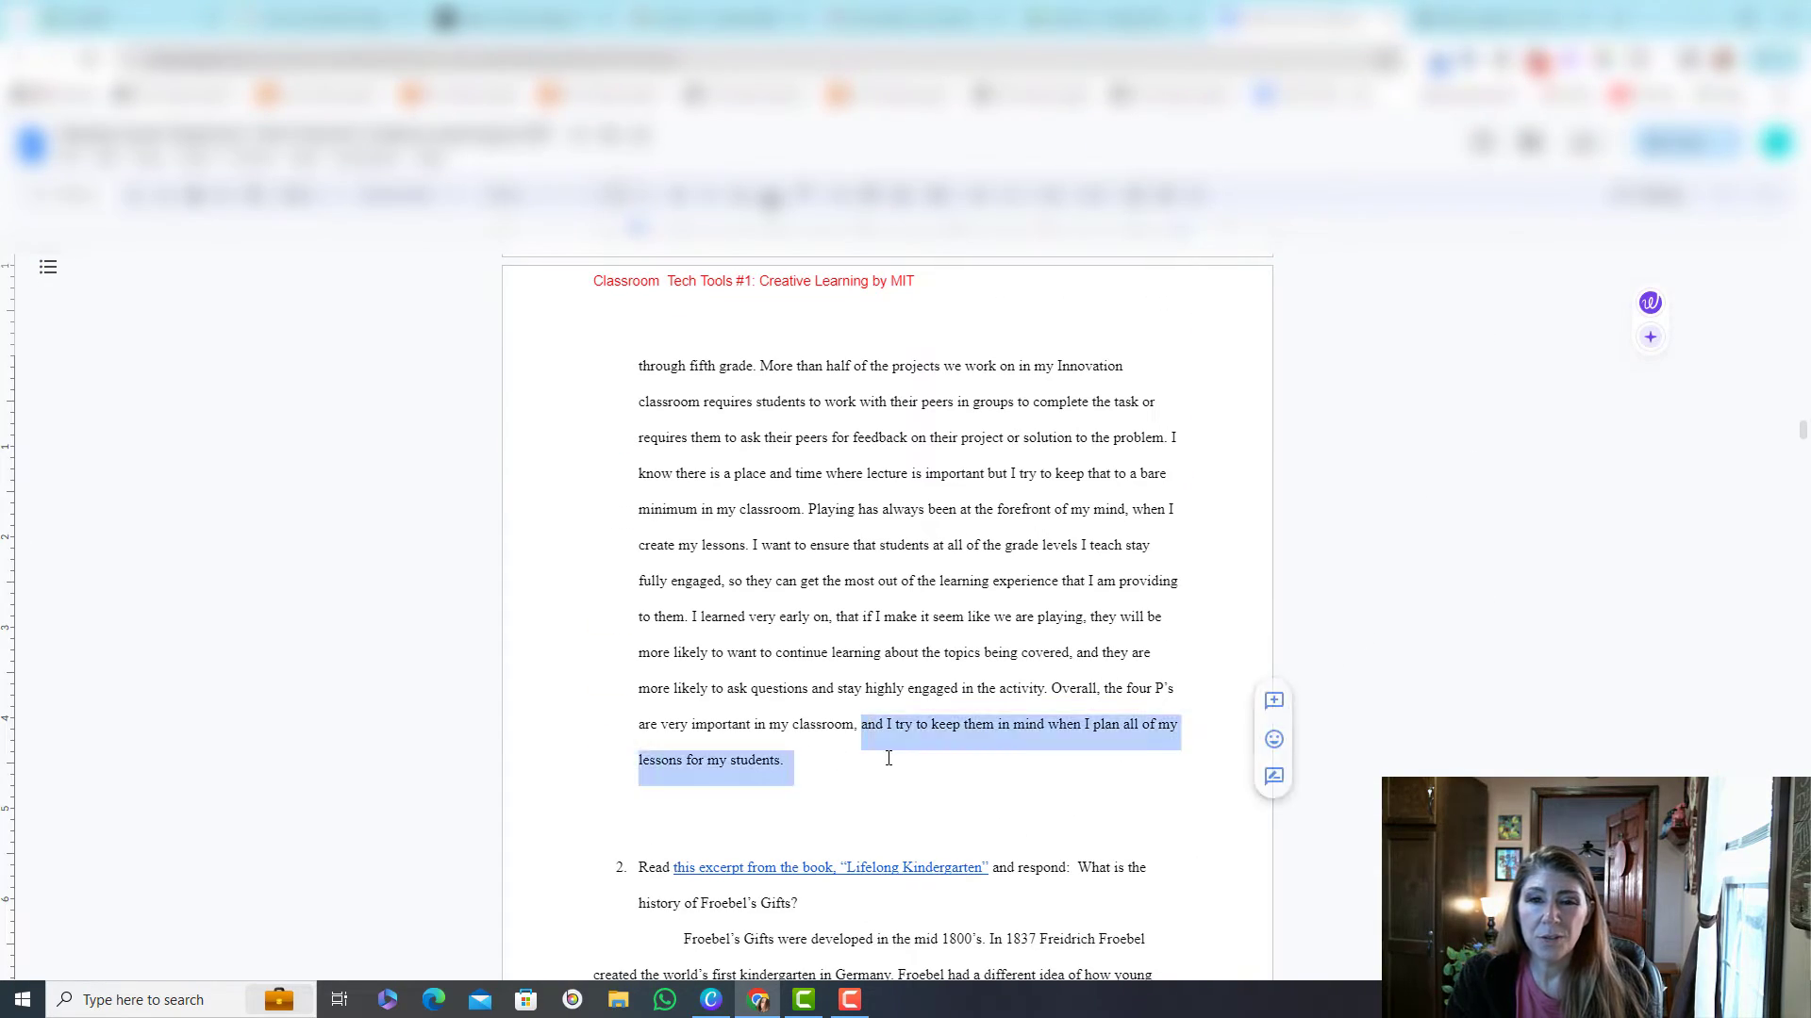
left_click(1274, 704)
key("ctrl+v")
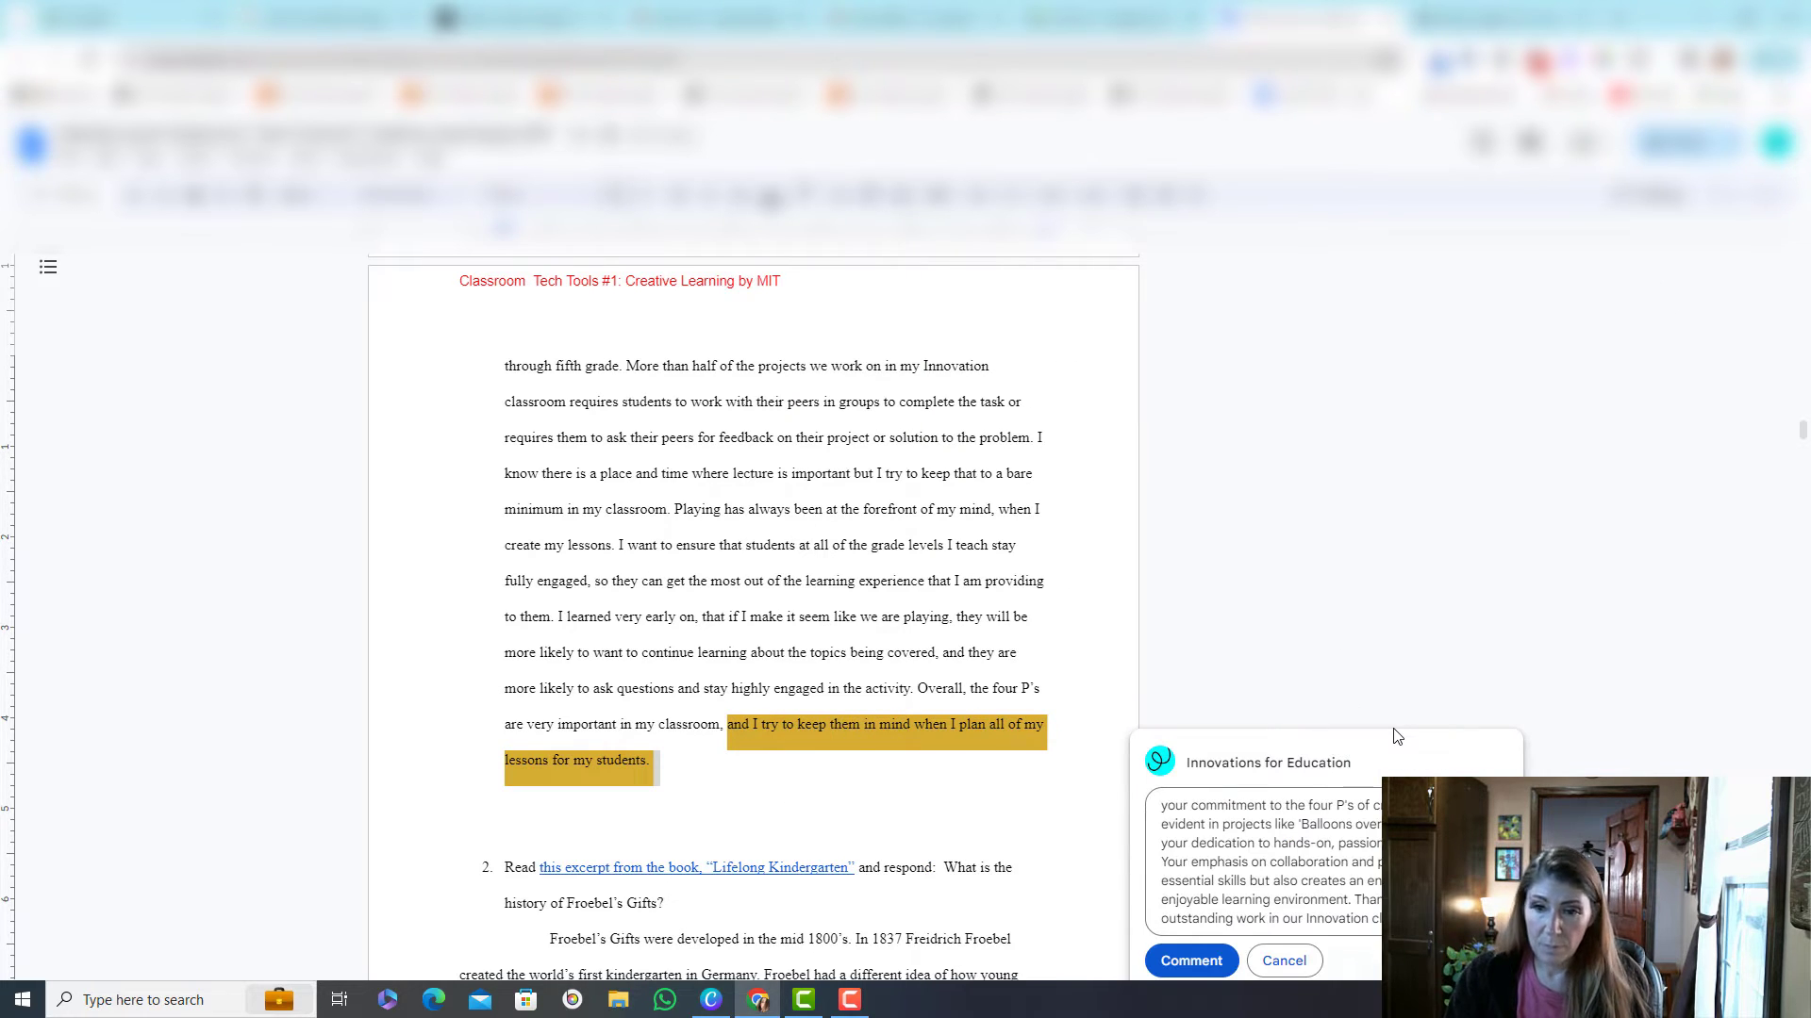
left_click(1186, 960)
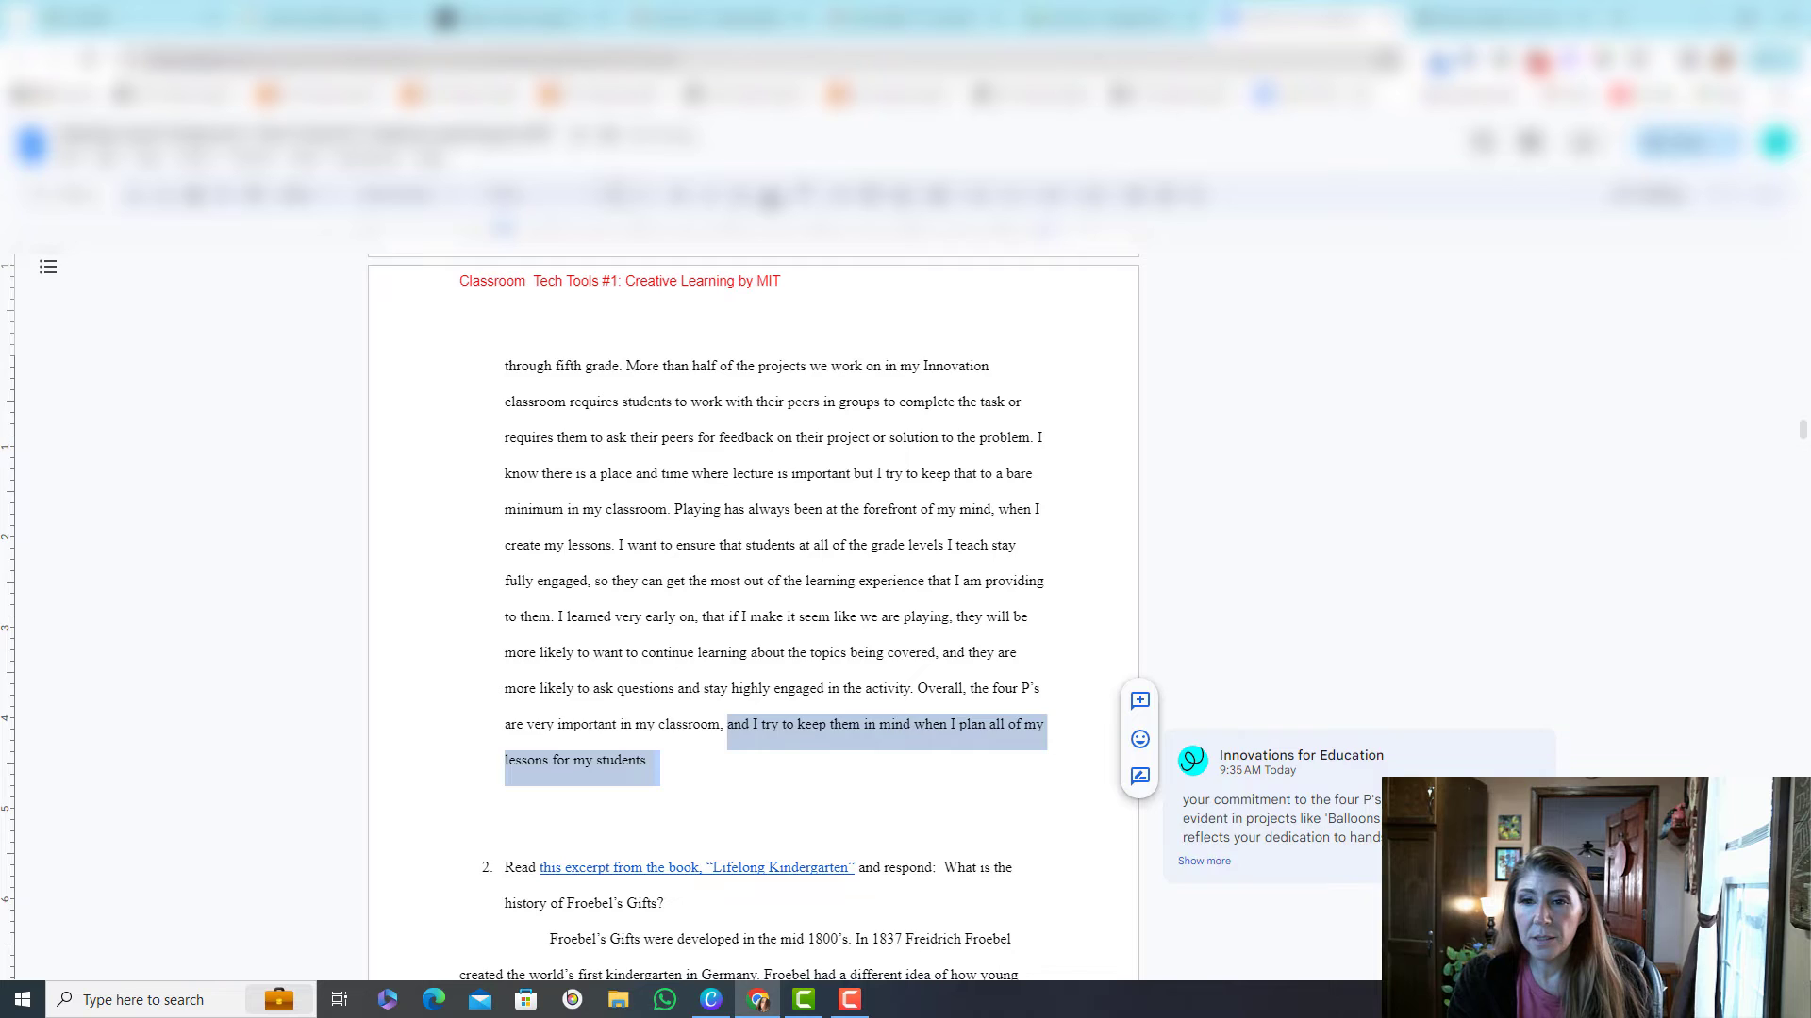
scroll(1333, 553, "down", 2)
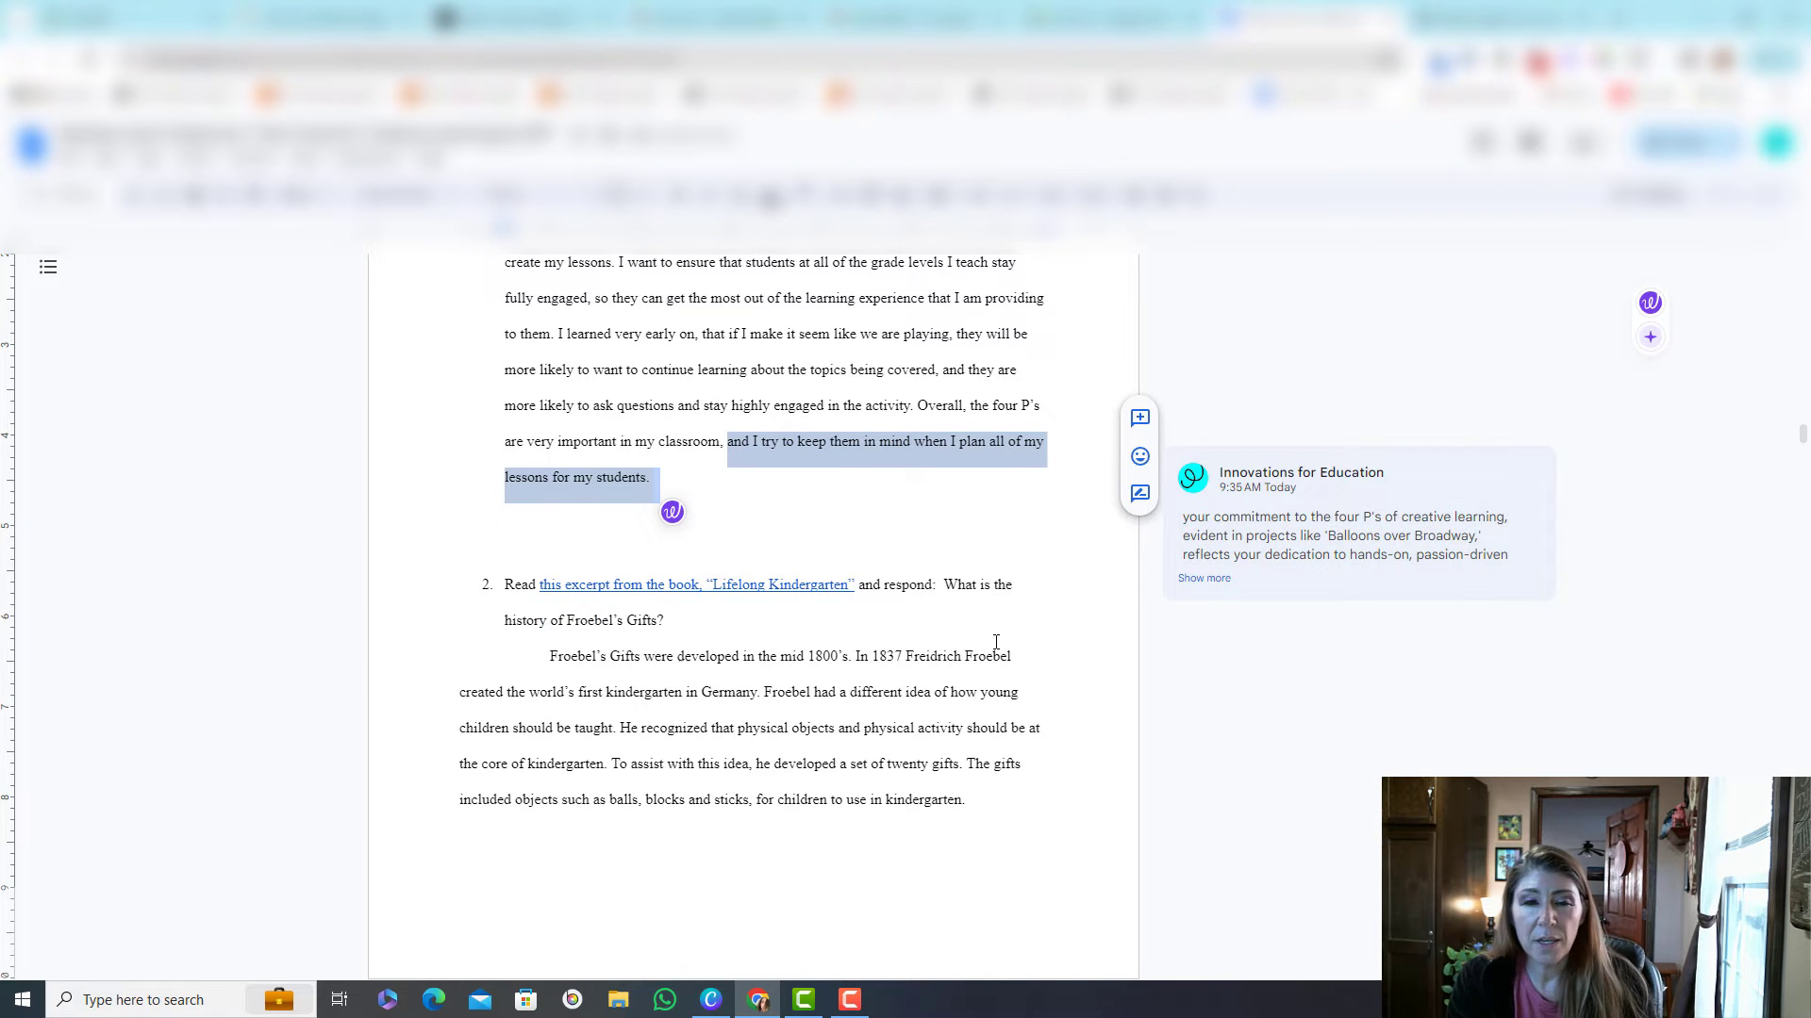
scroll(849, 826, "up", 10)
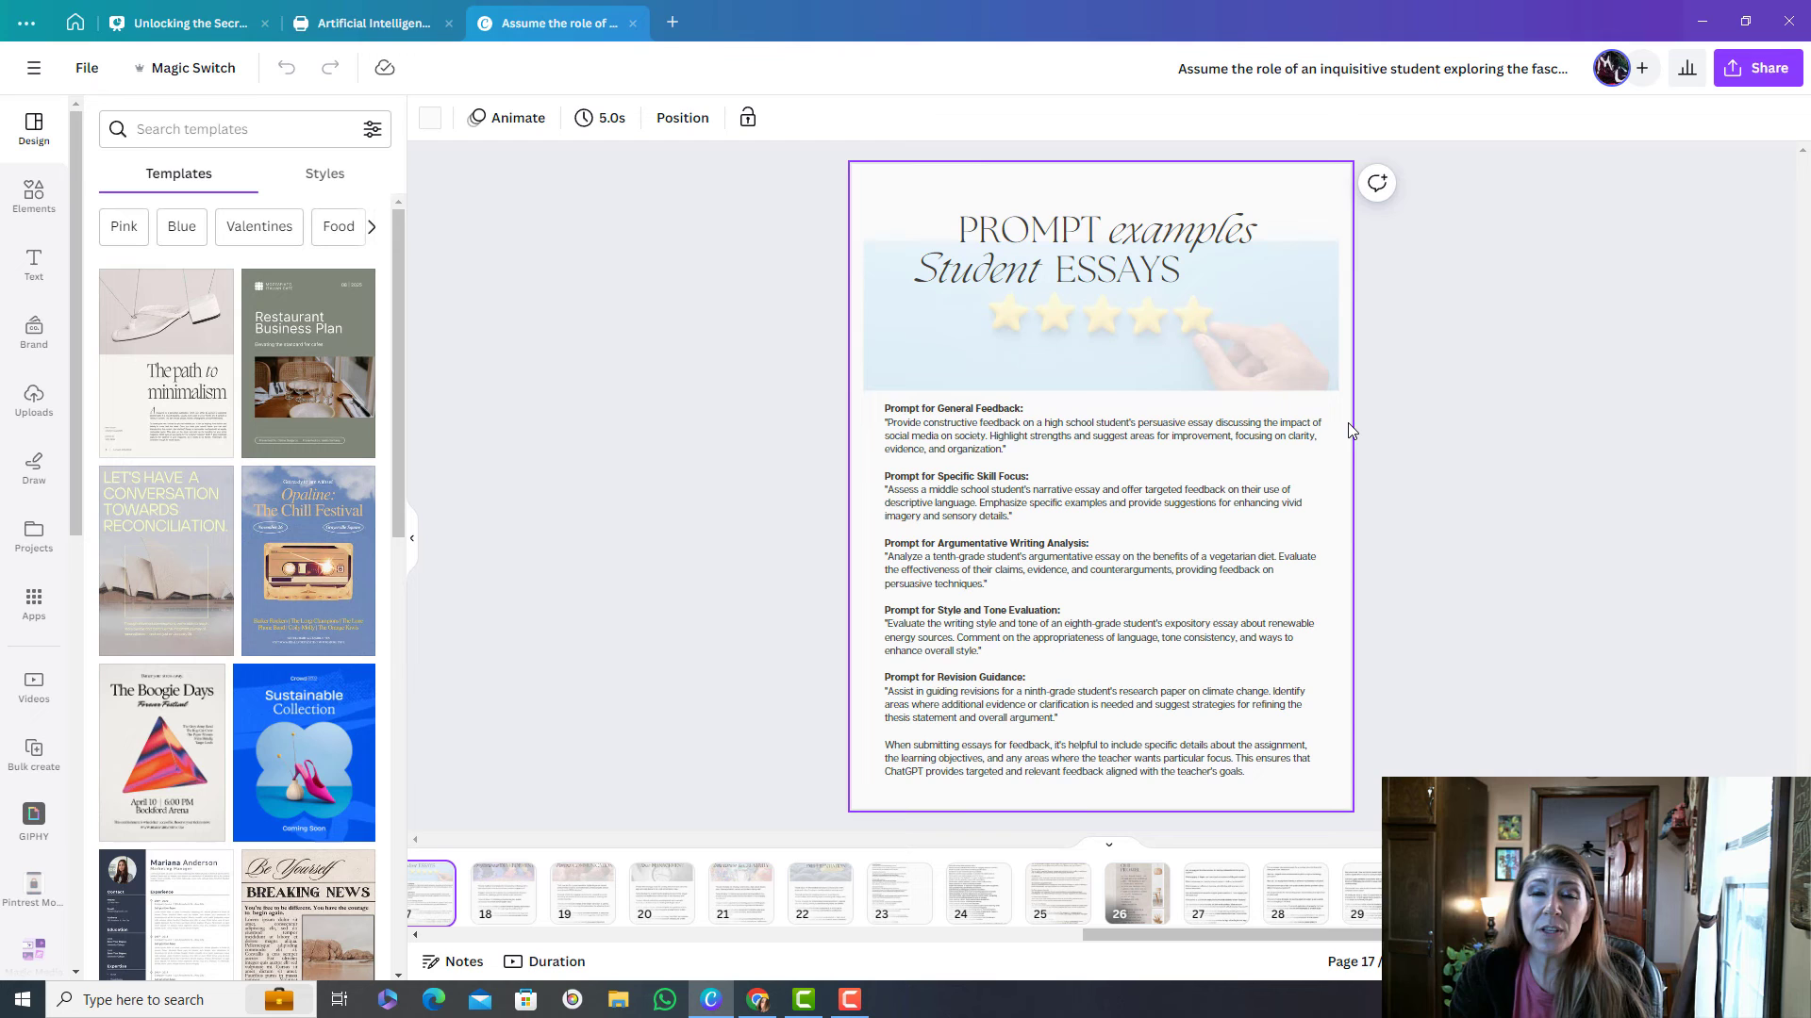
Review page 17 of the Canva deck listing the five essay-feedback prompts.
left_click_drag(1220, 932, 981, 970)
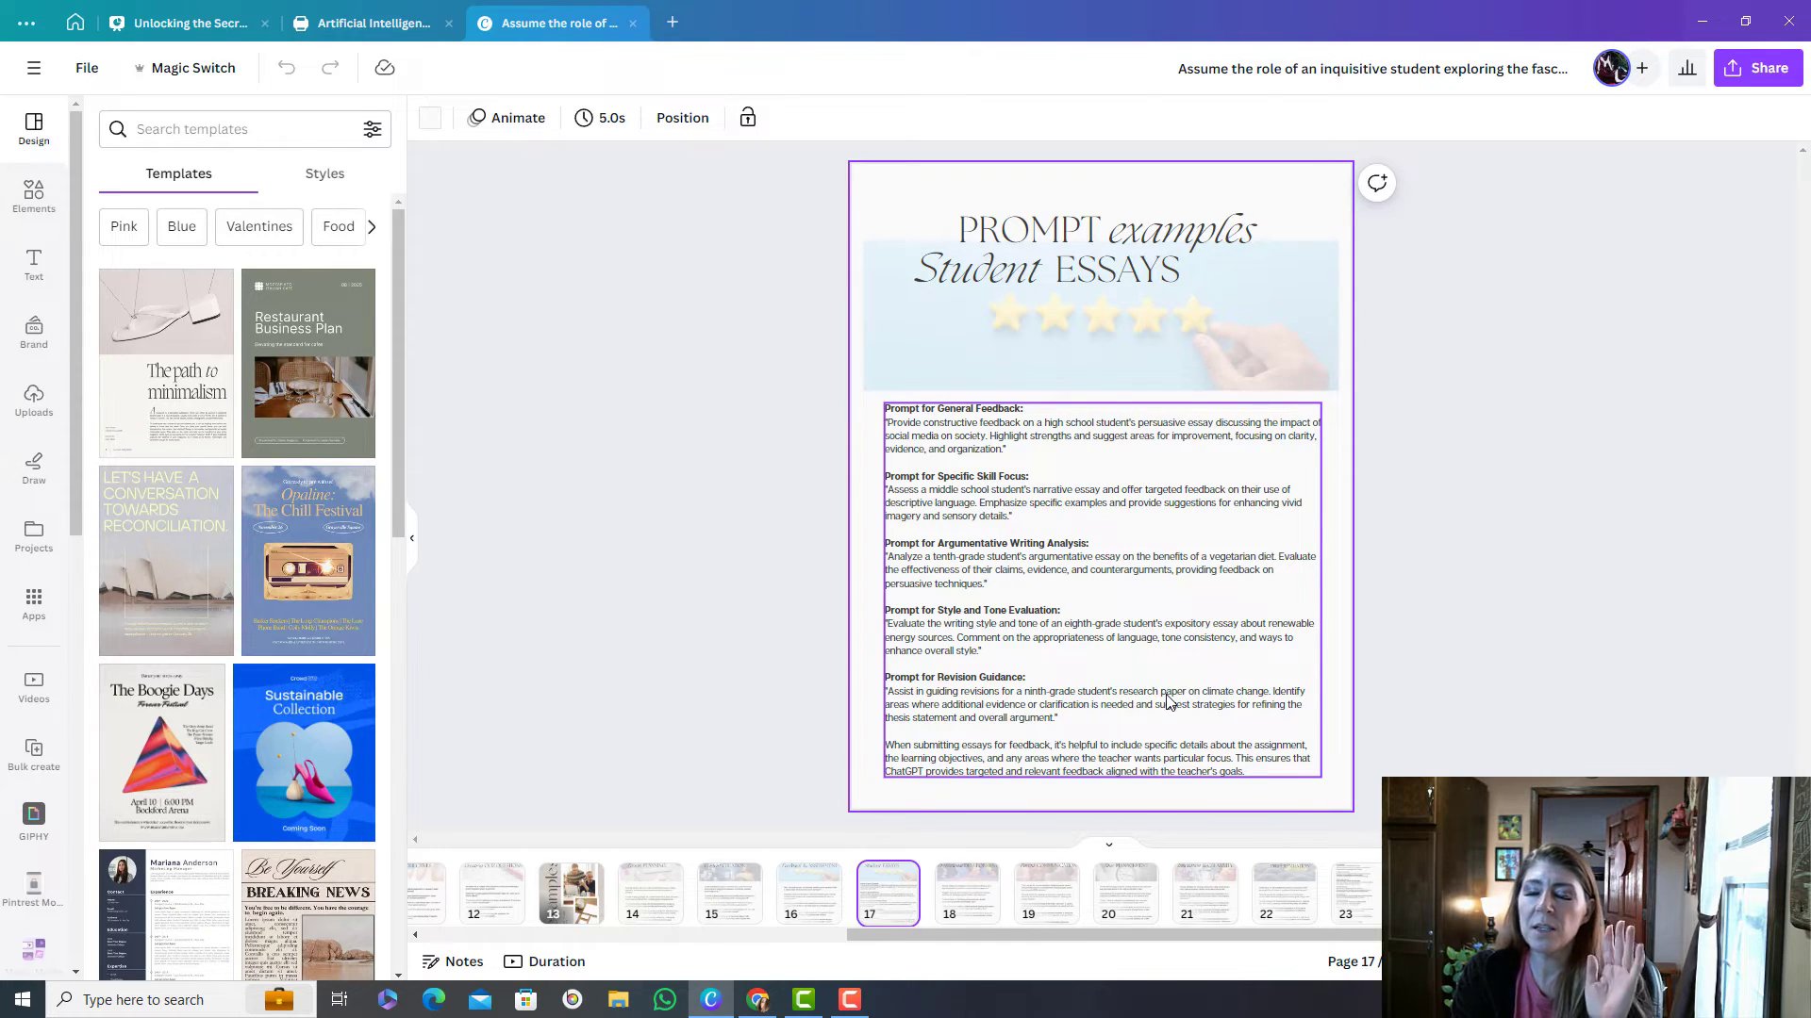
Minimize Canva and start a fresh ChatGPT chat for the Newton's first law grading.
left_click(1702, 21)
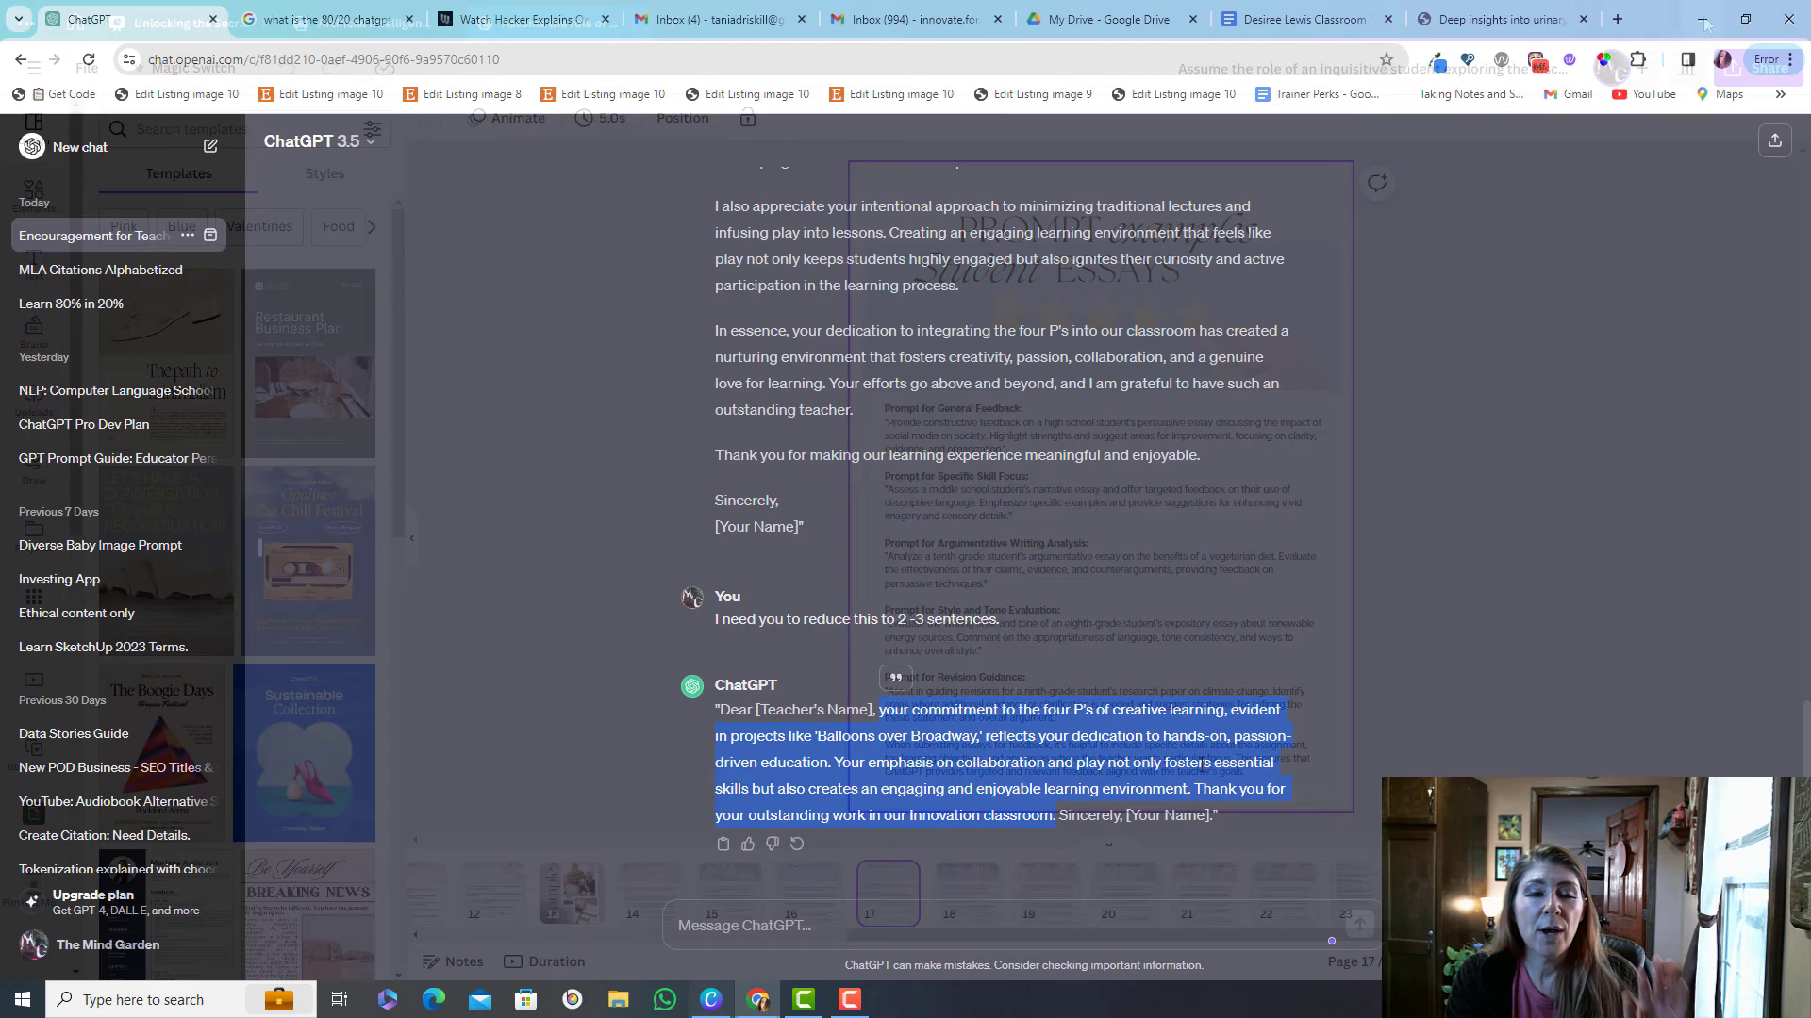
scroll(338, 500, "up", 1)
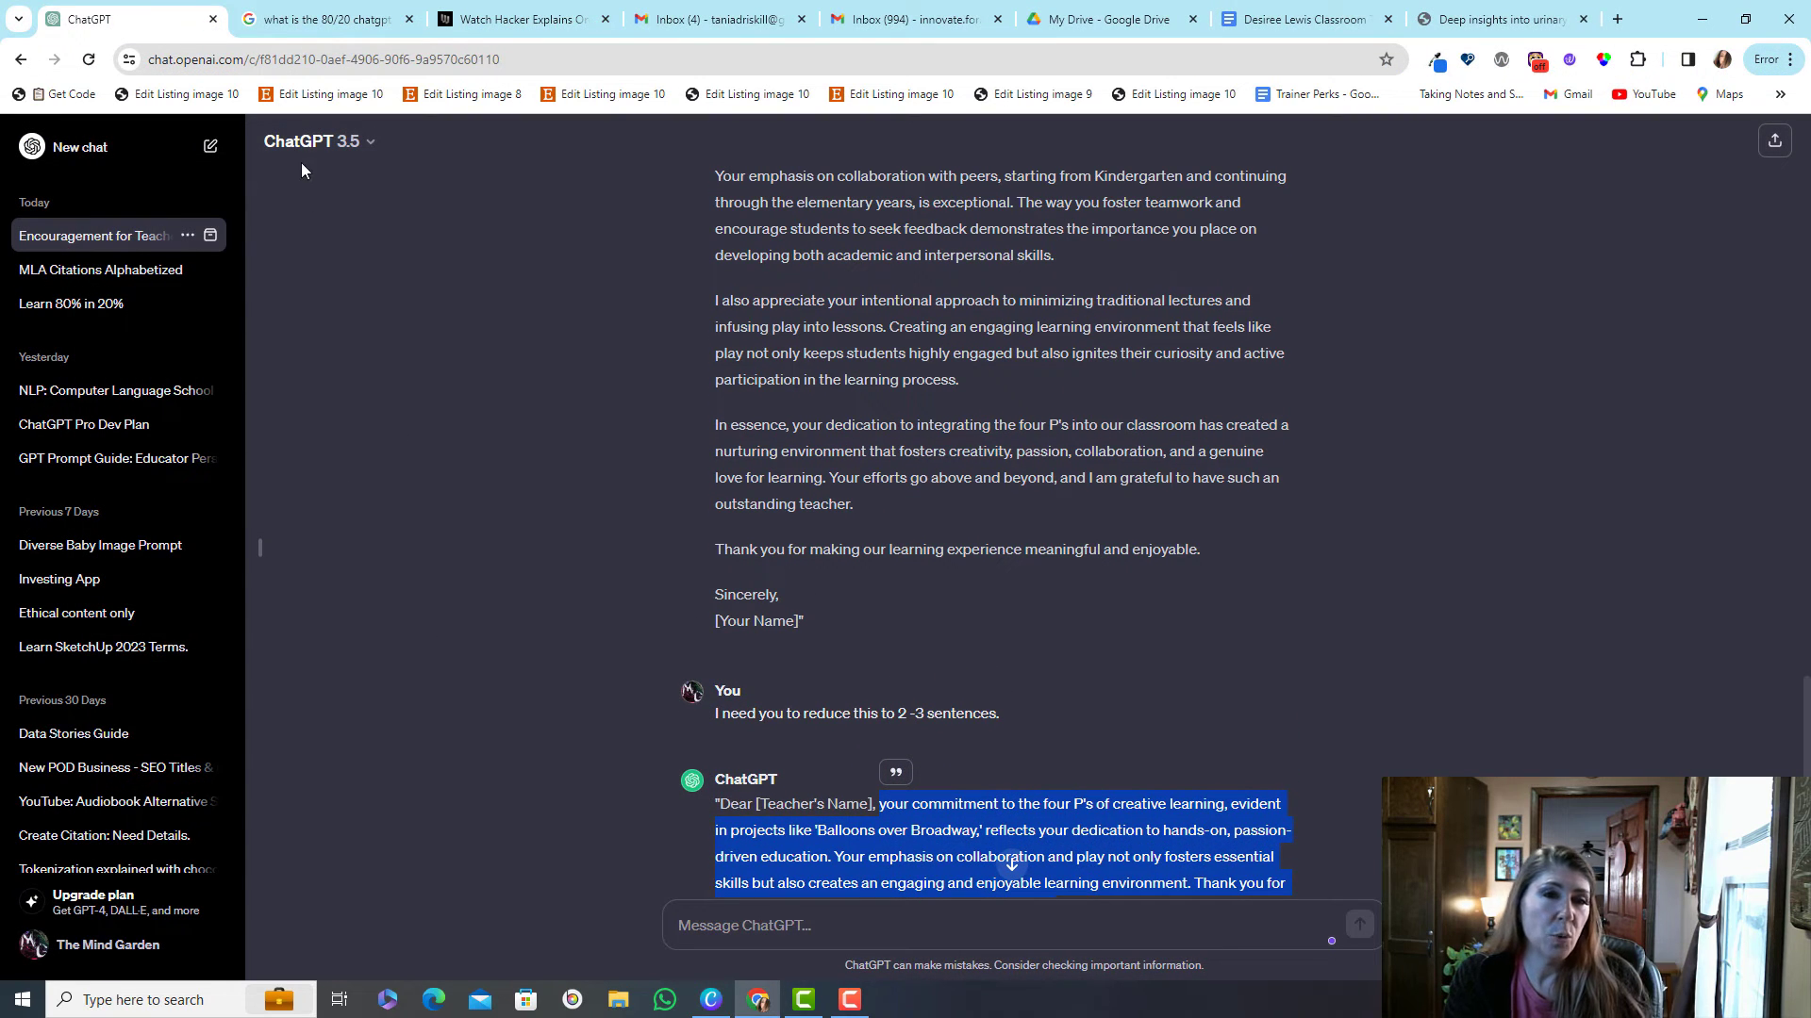
left_click(211, 146)
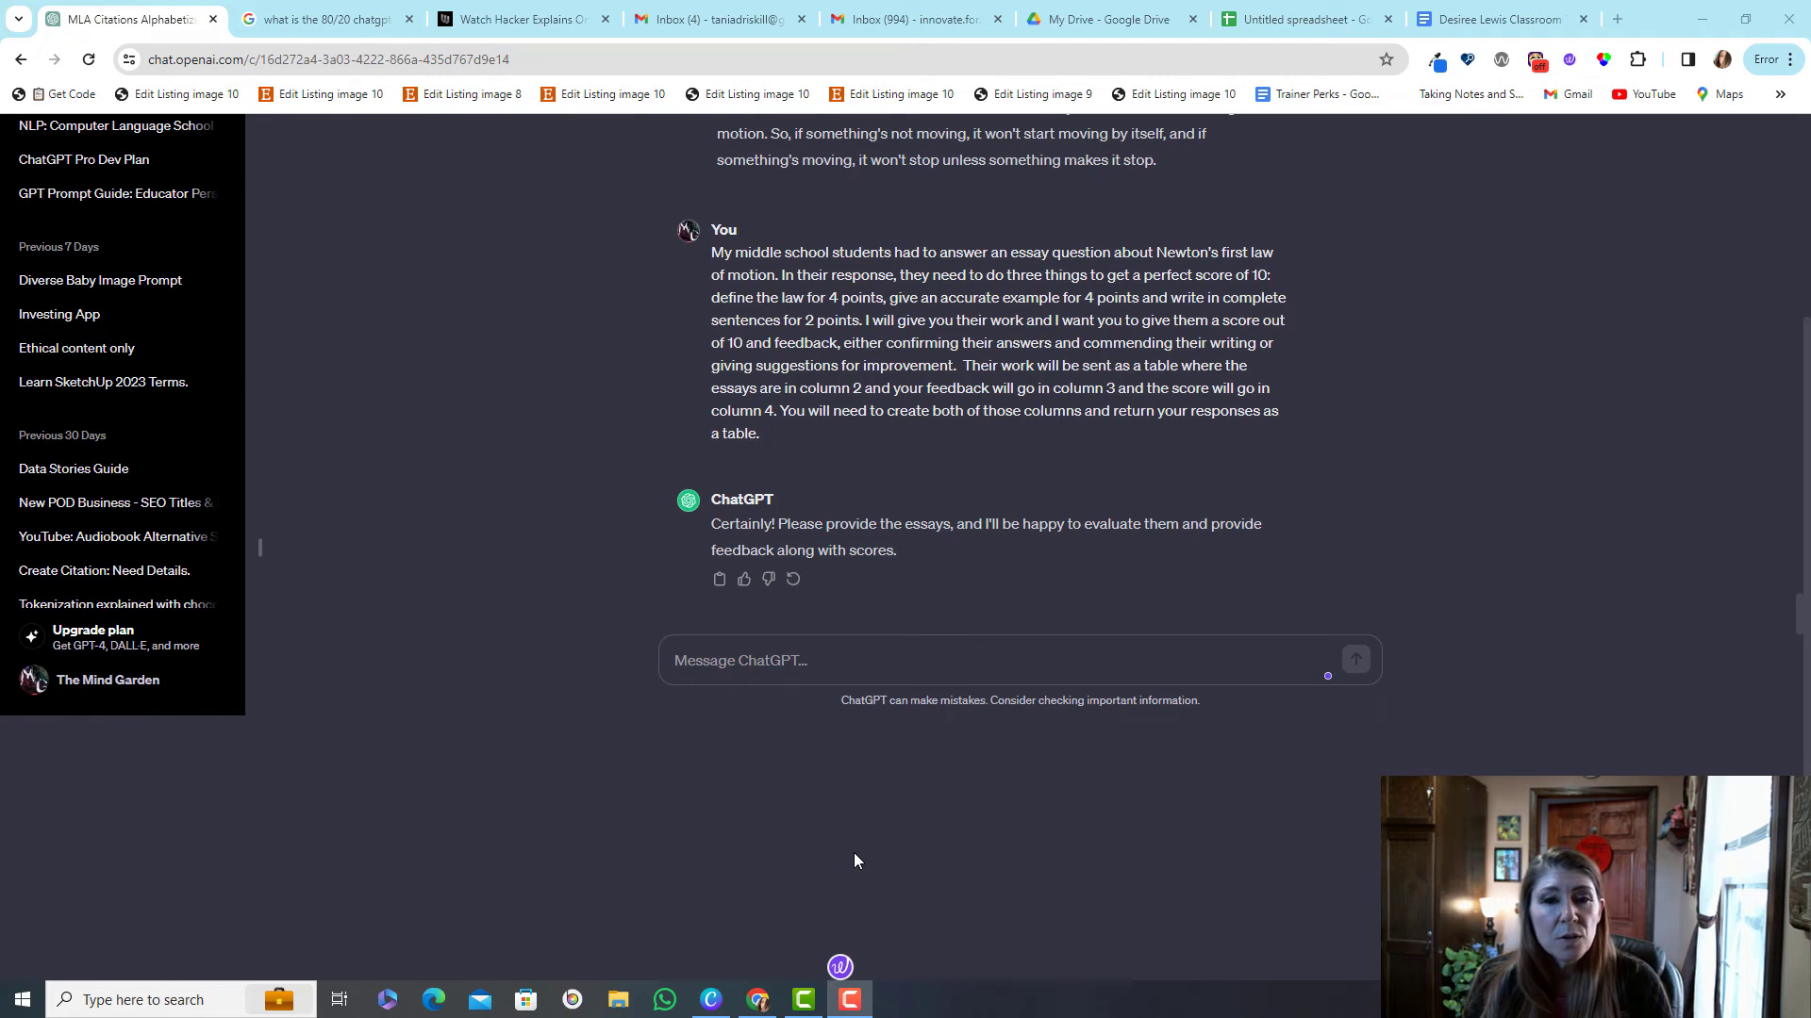
Paste the five students' Newton's first law answers and send them for scoring.
left_click(814, 648)
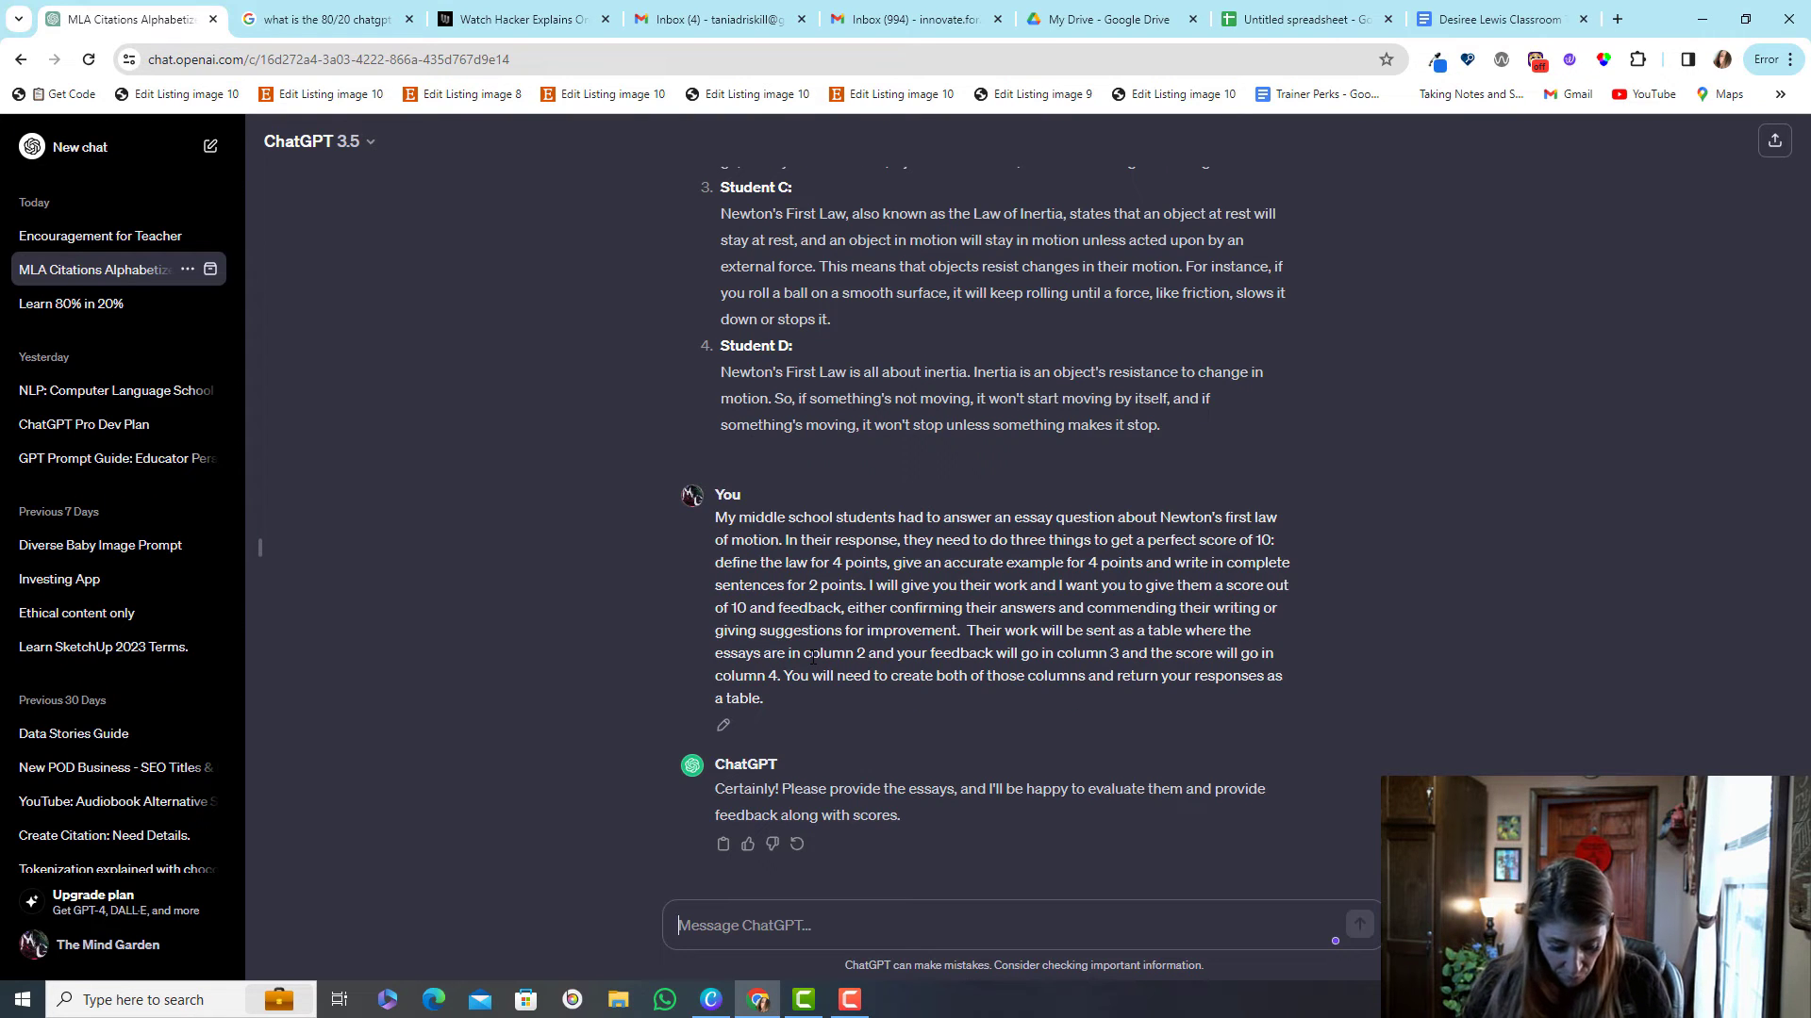
key("ctrl+v")
key("Return")
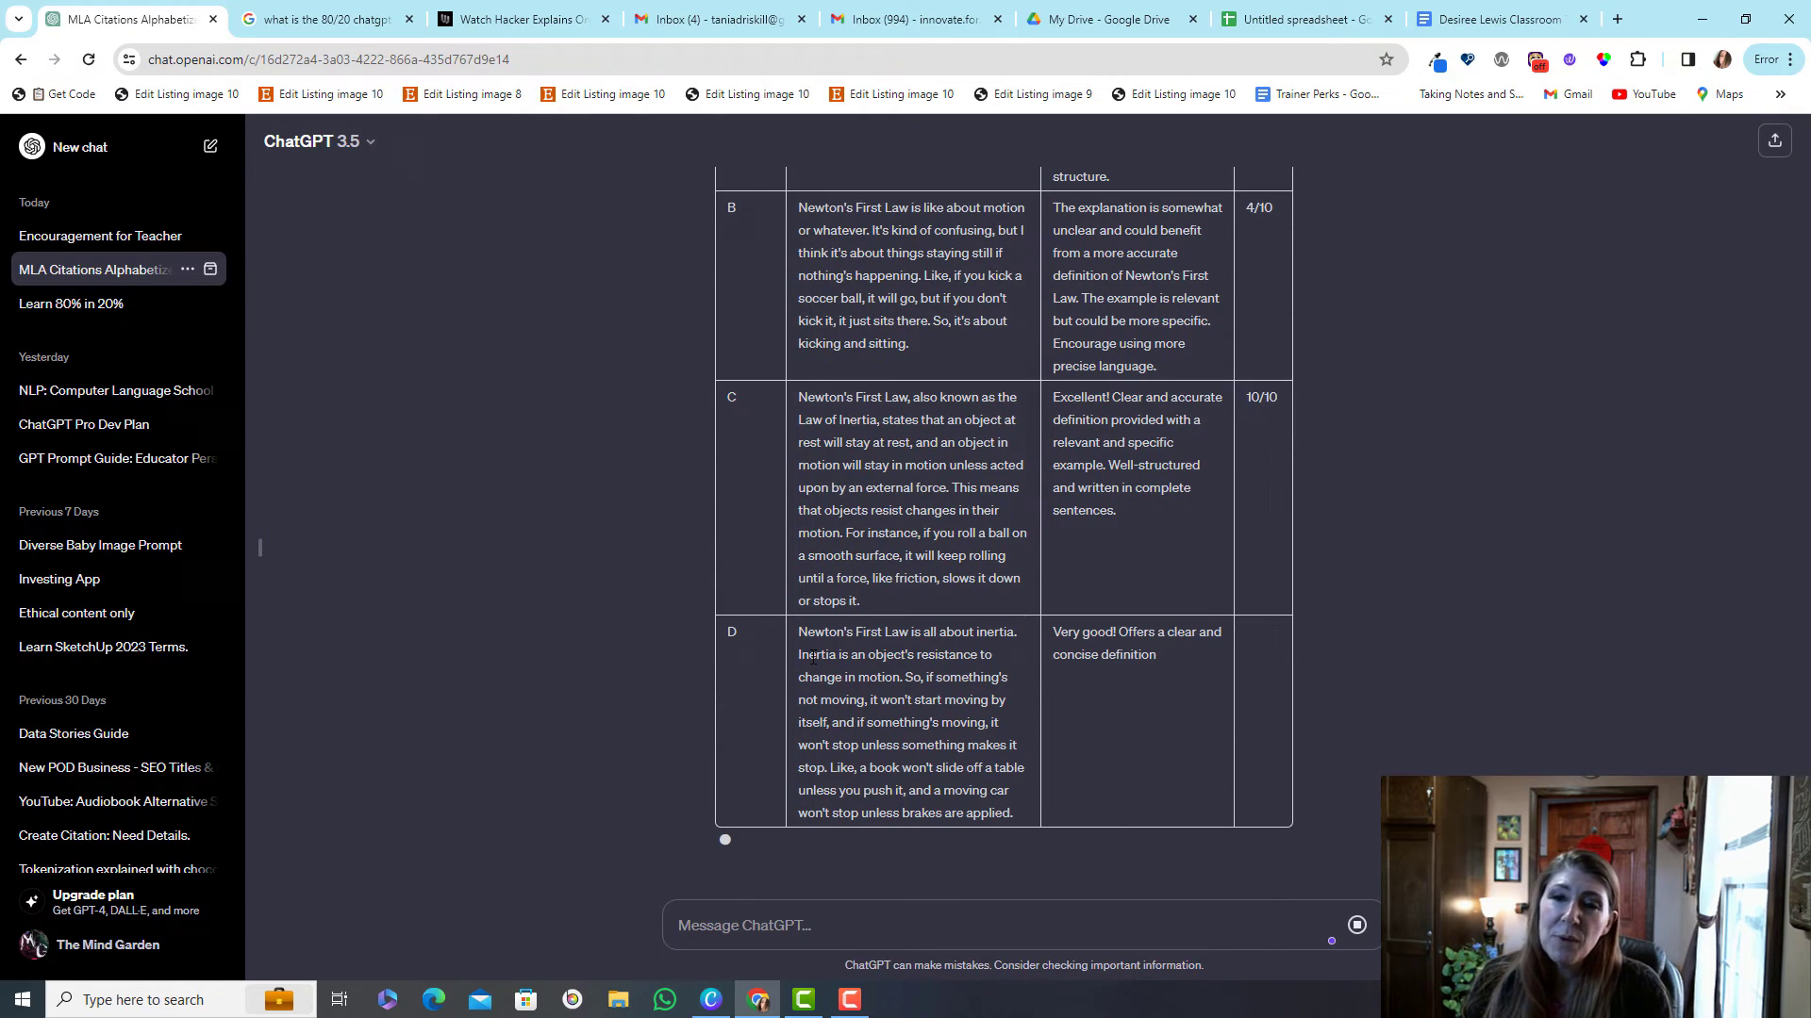
scroll(1047, 566, "up", 10)
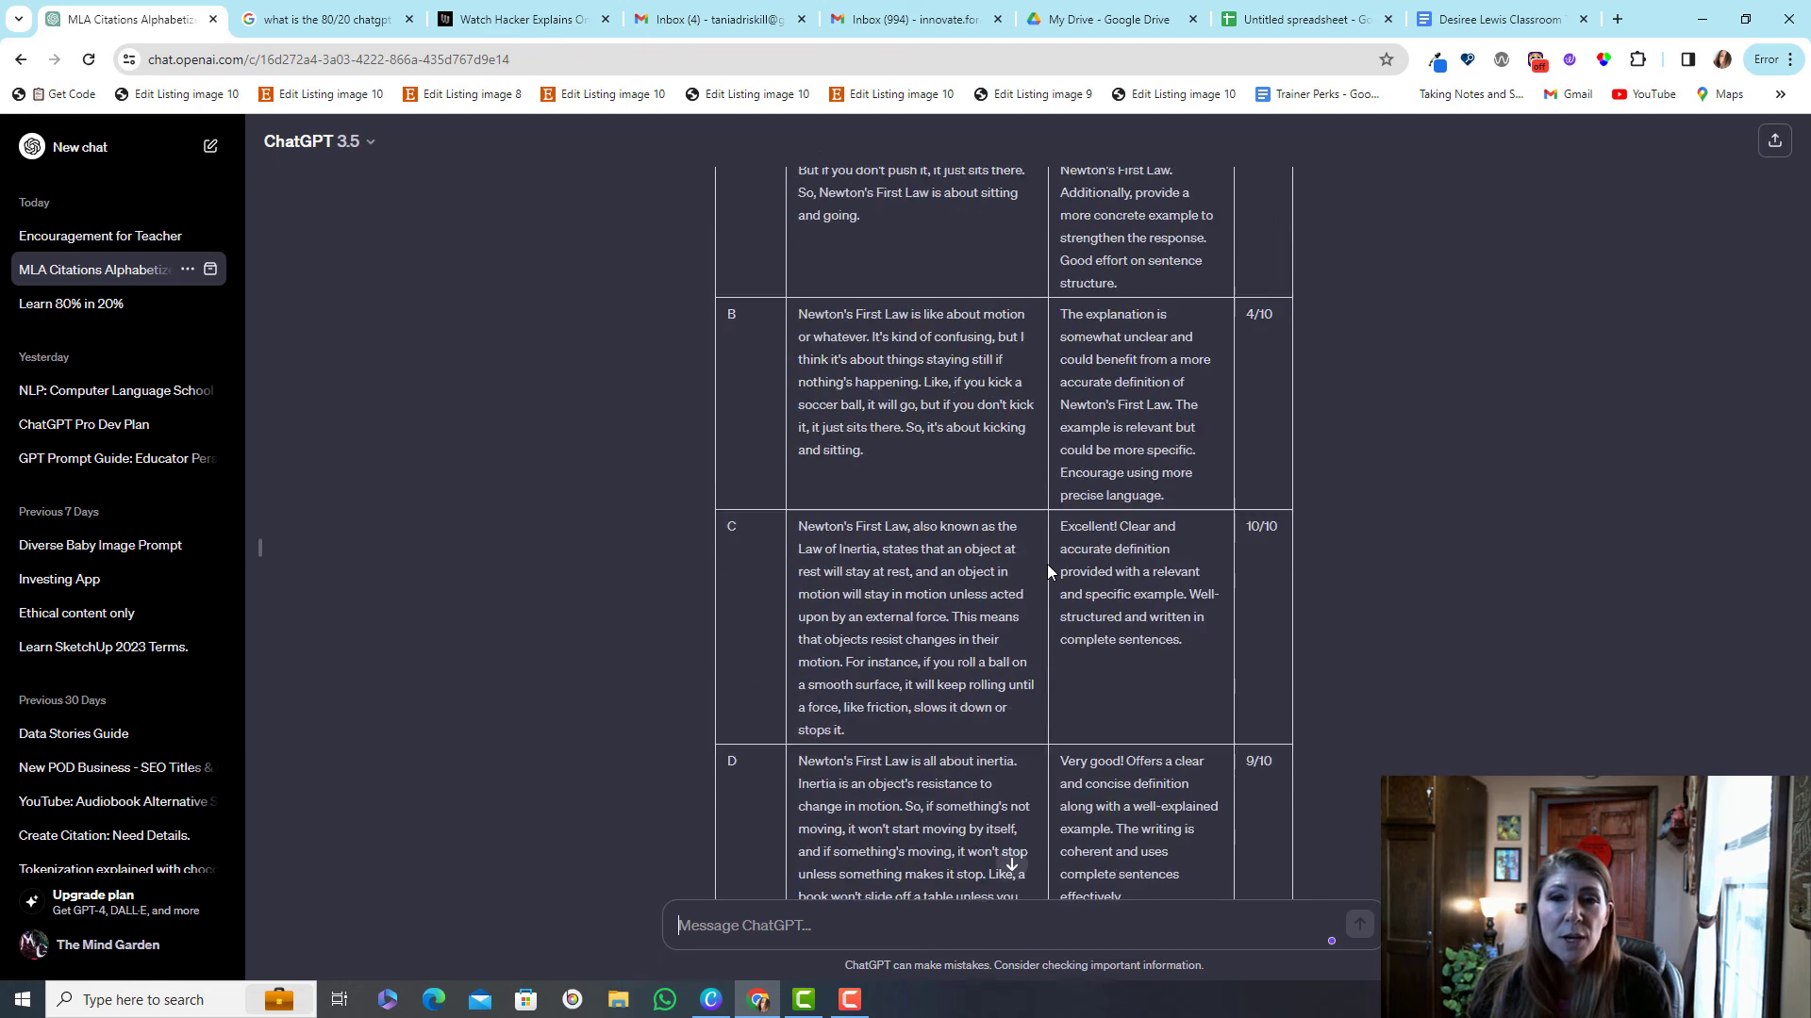
scroll(1049, 588, "down", 3)
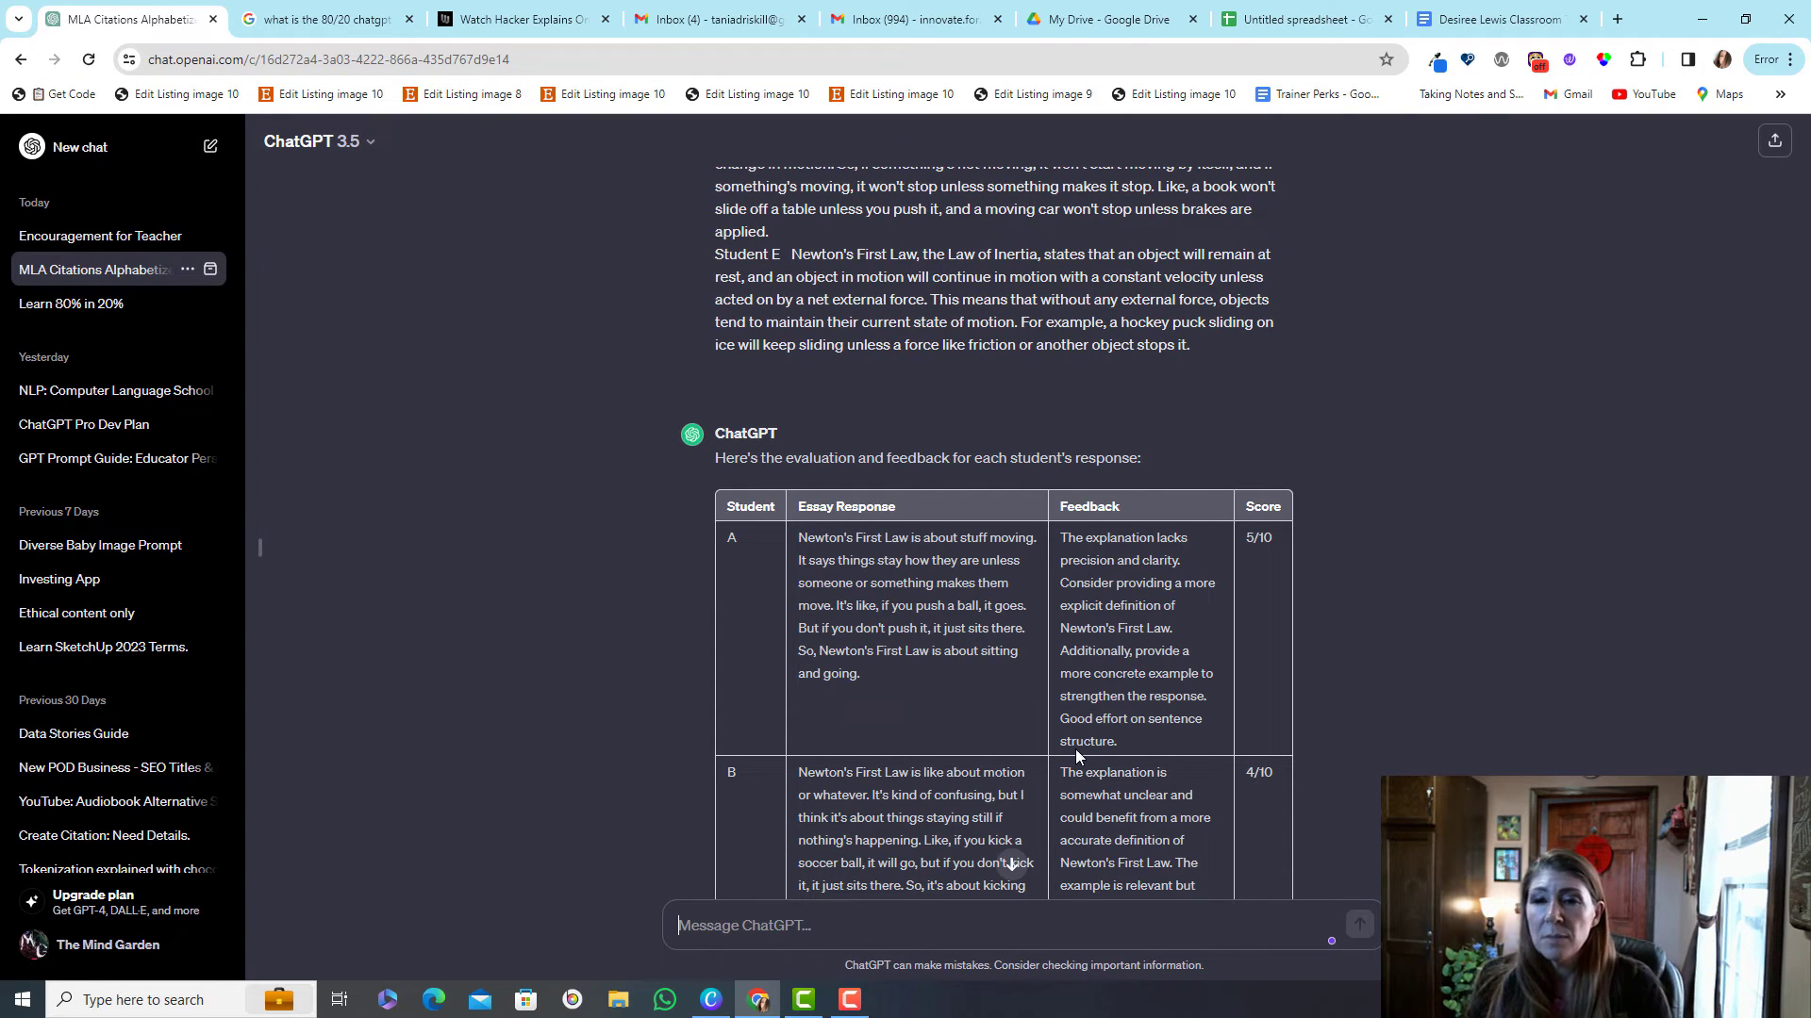
scroll(1078, 755, "down", 7)
scroll(1032, 586, "down", 3)
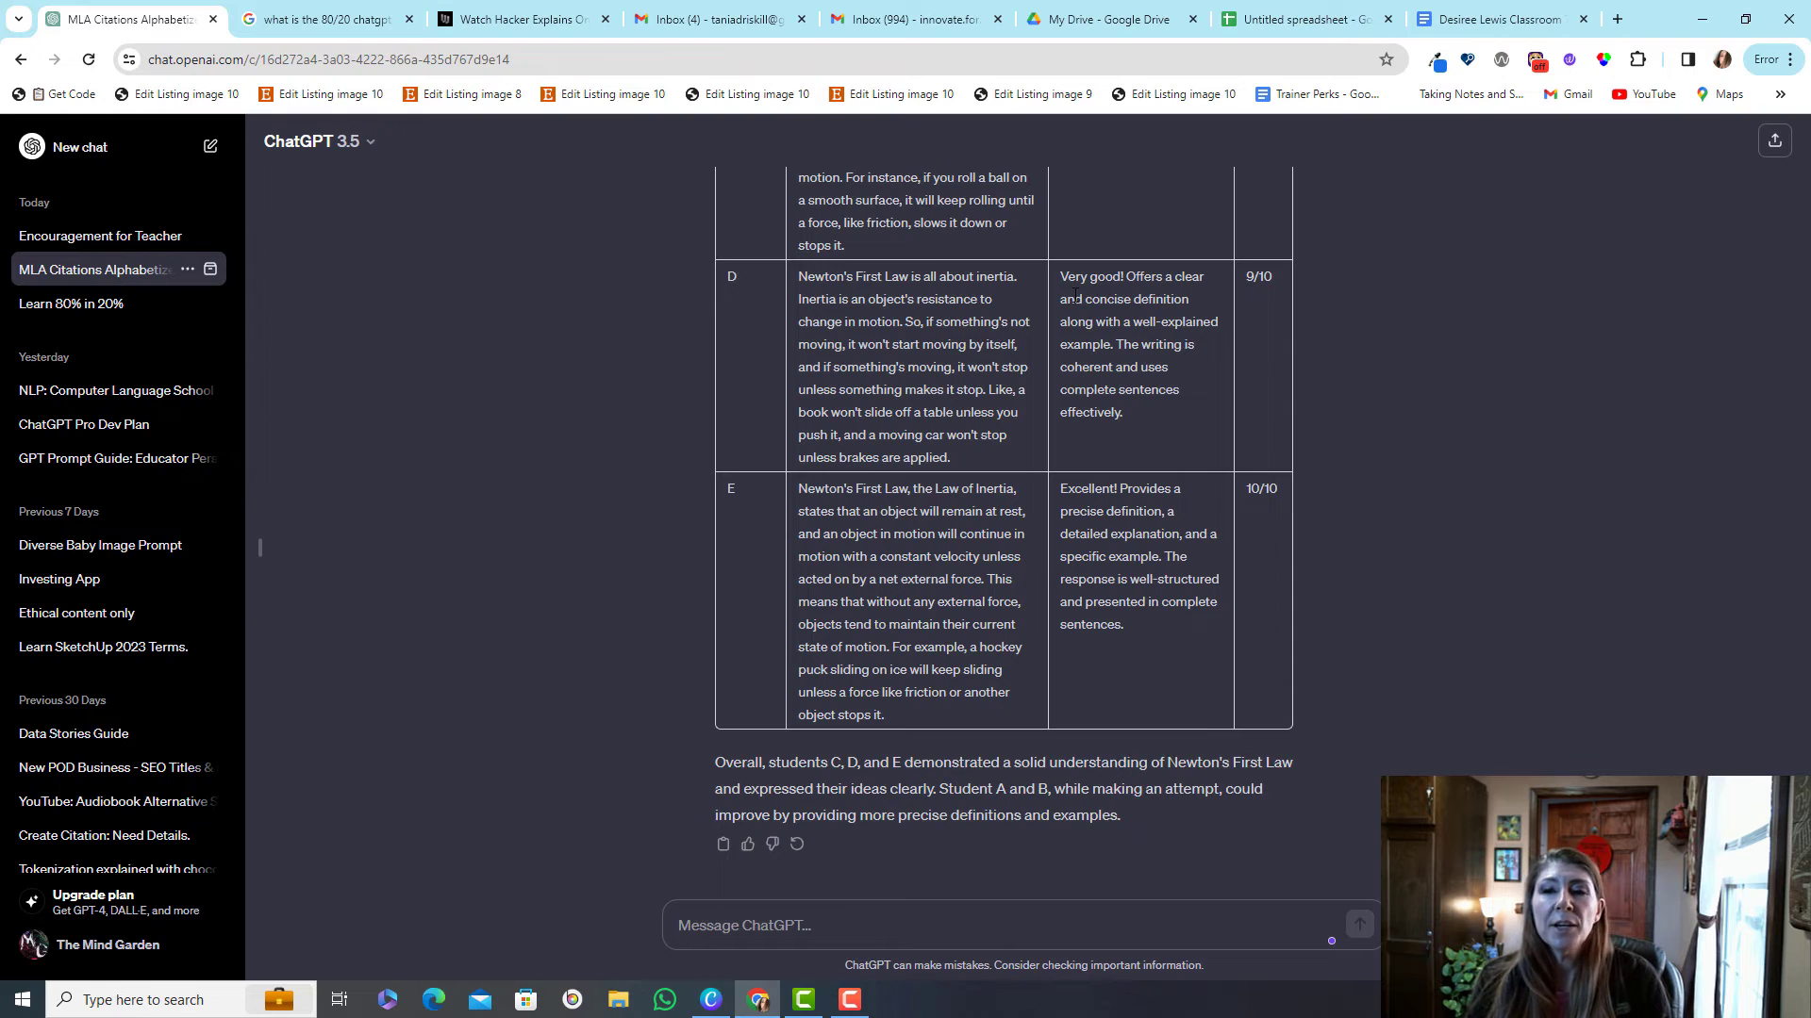
scroll(1127, 560, "up", 7)
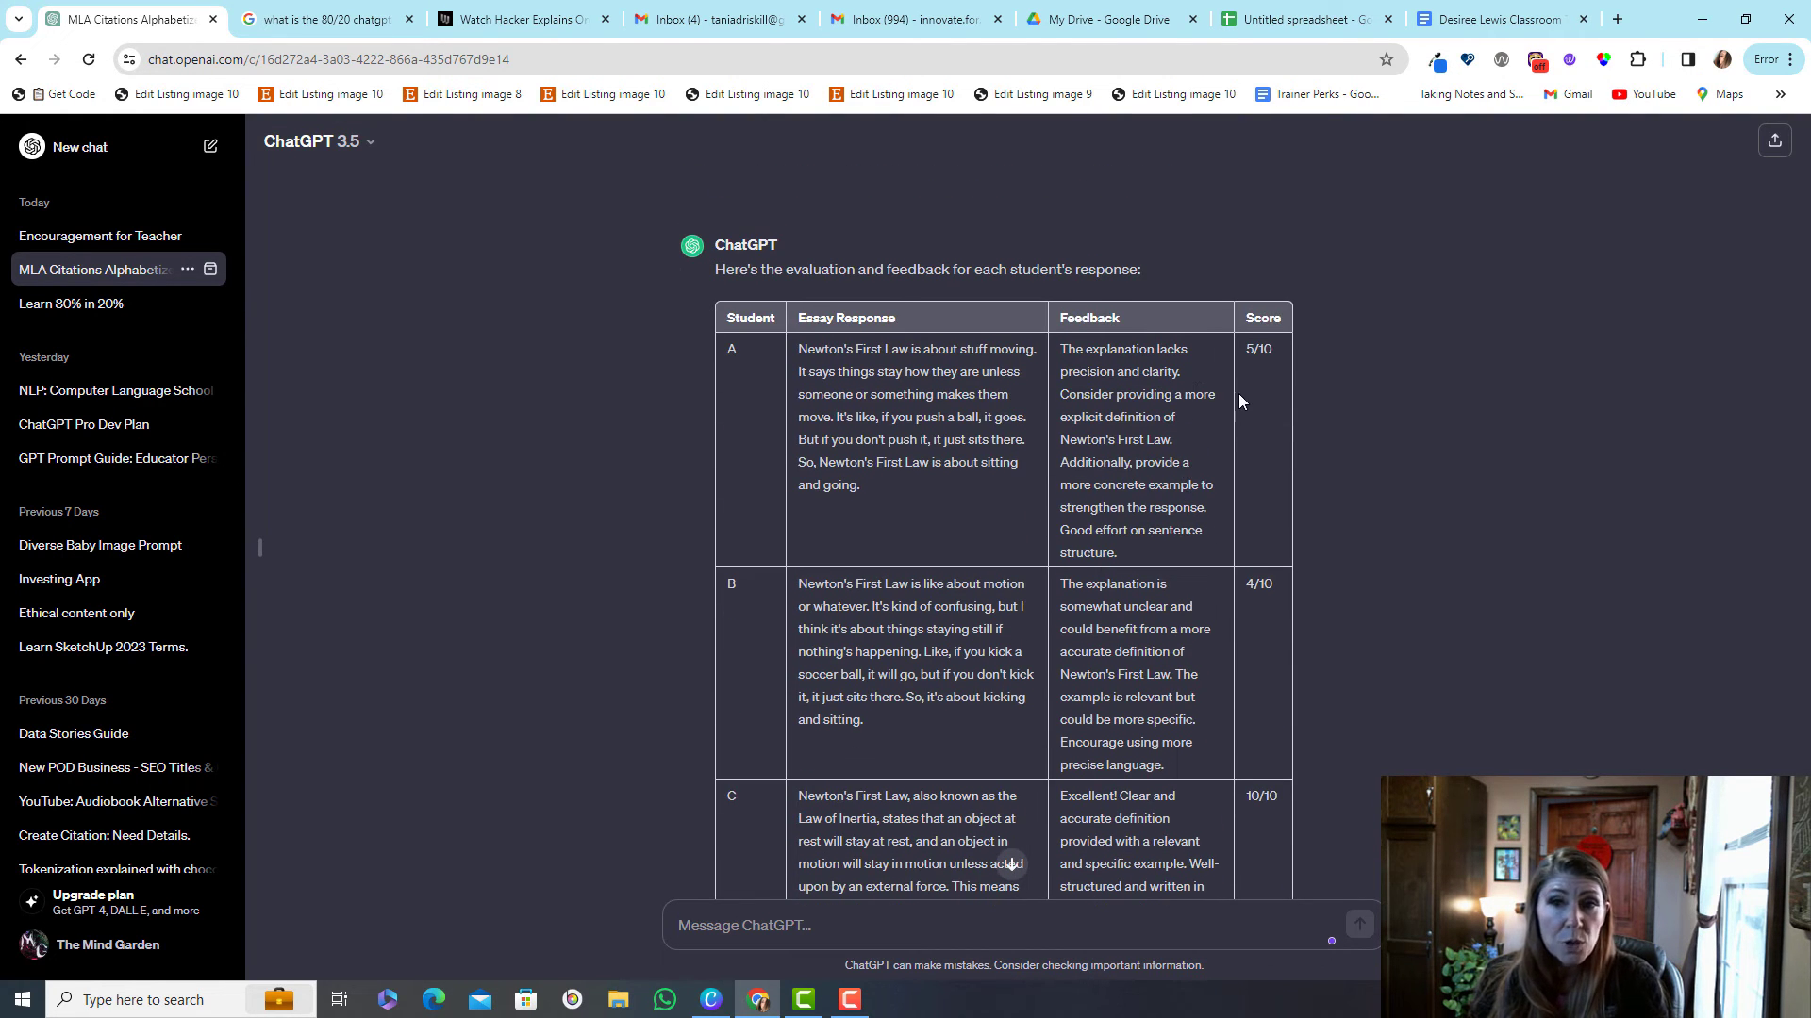
scroll(945, 571, "down", 6)
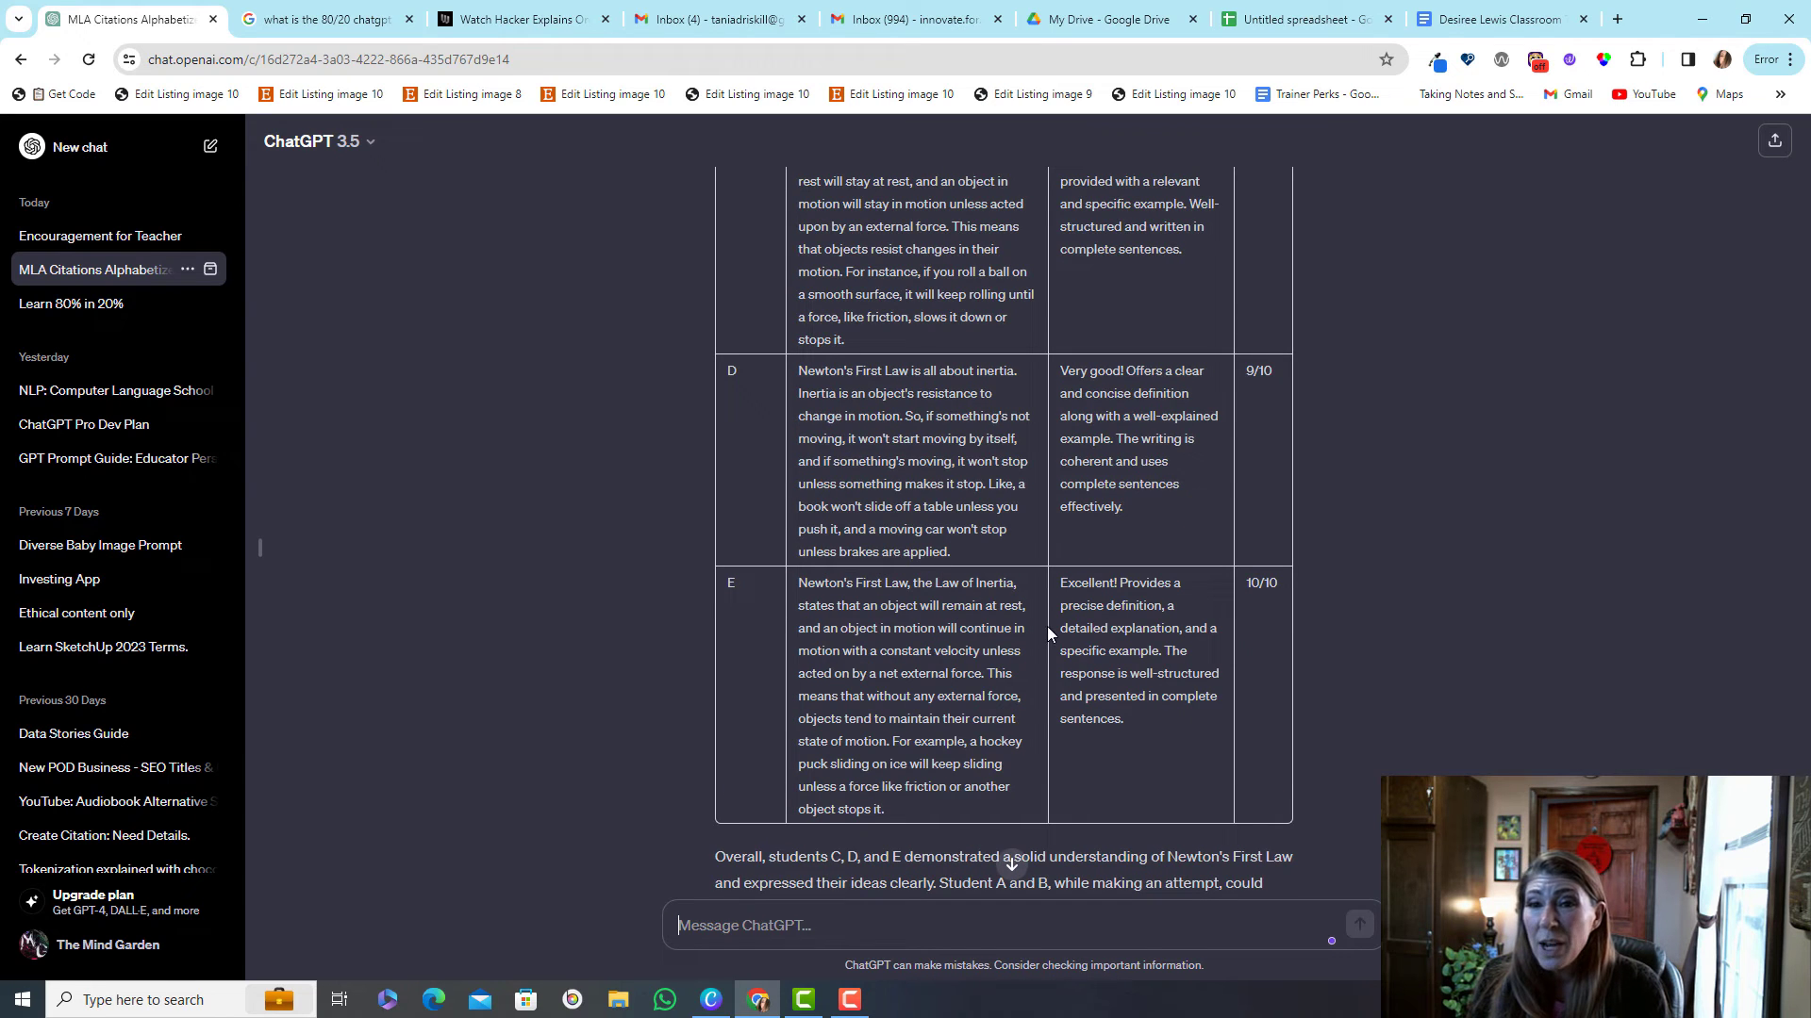